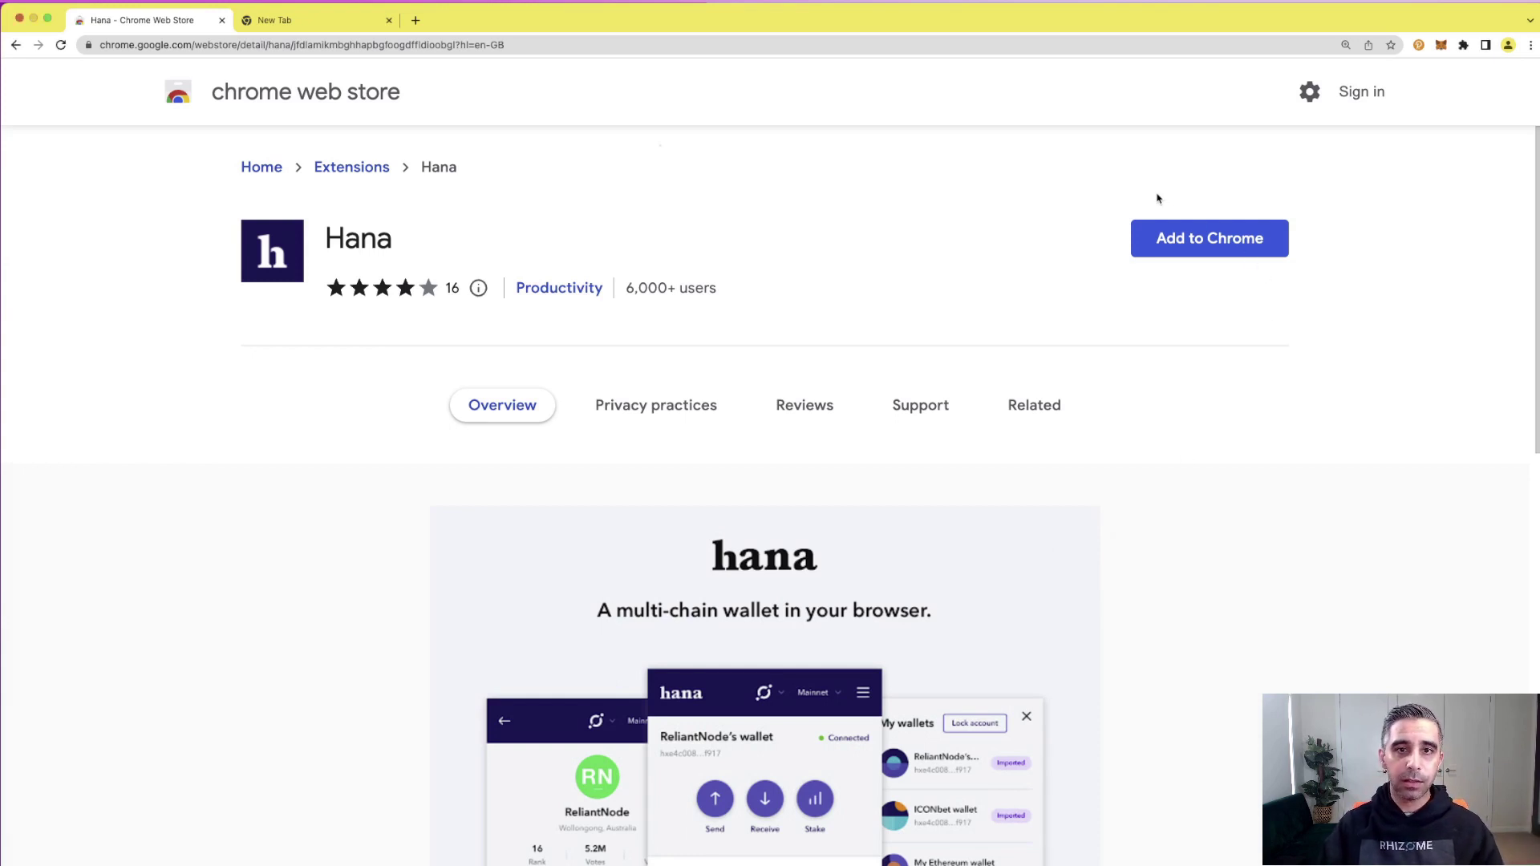
- Add the Hana extension to Chrome from the Web Store
click(1235, 245)
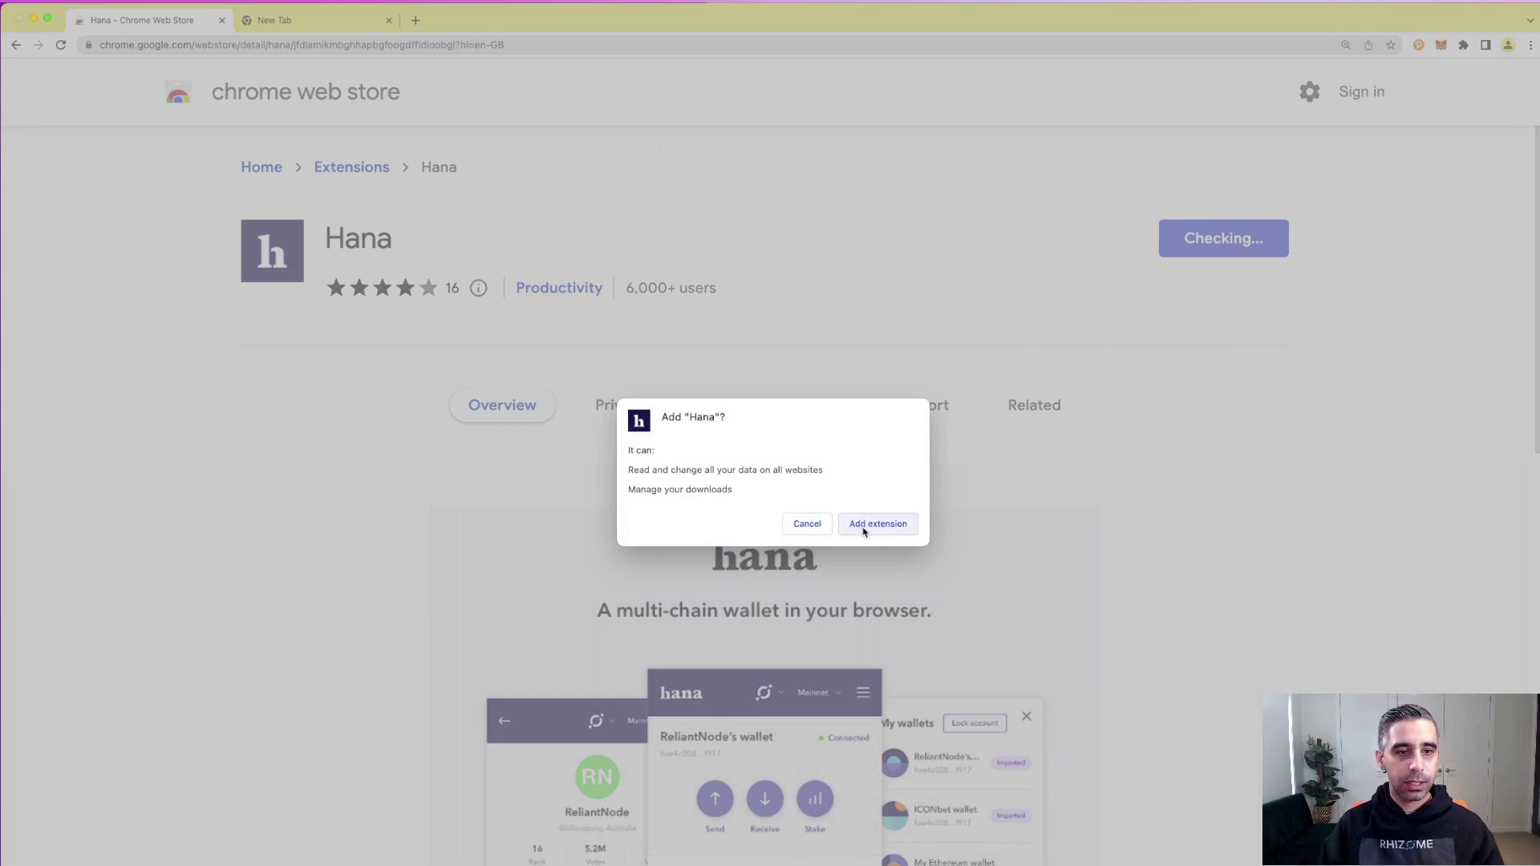
click(863, 525)
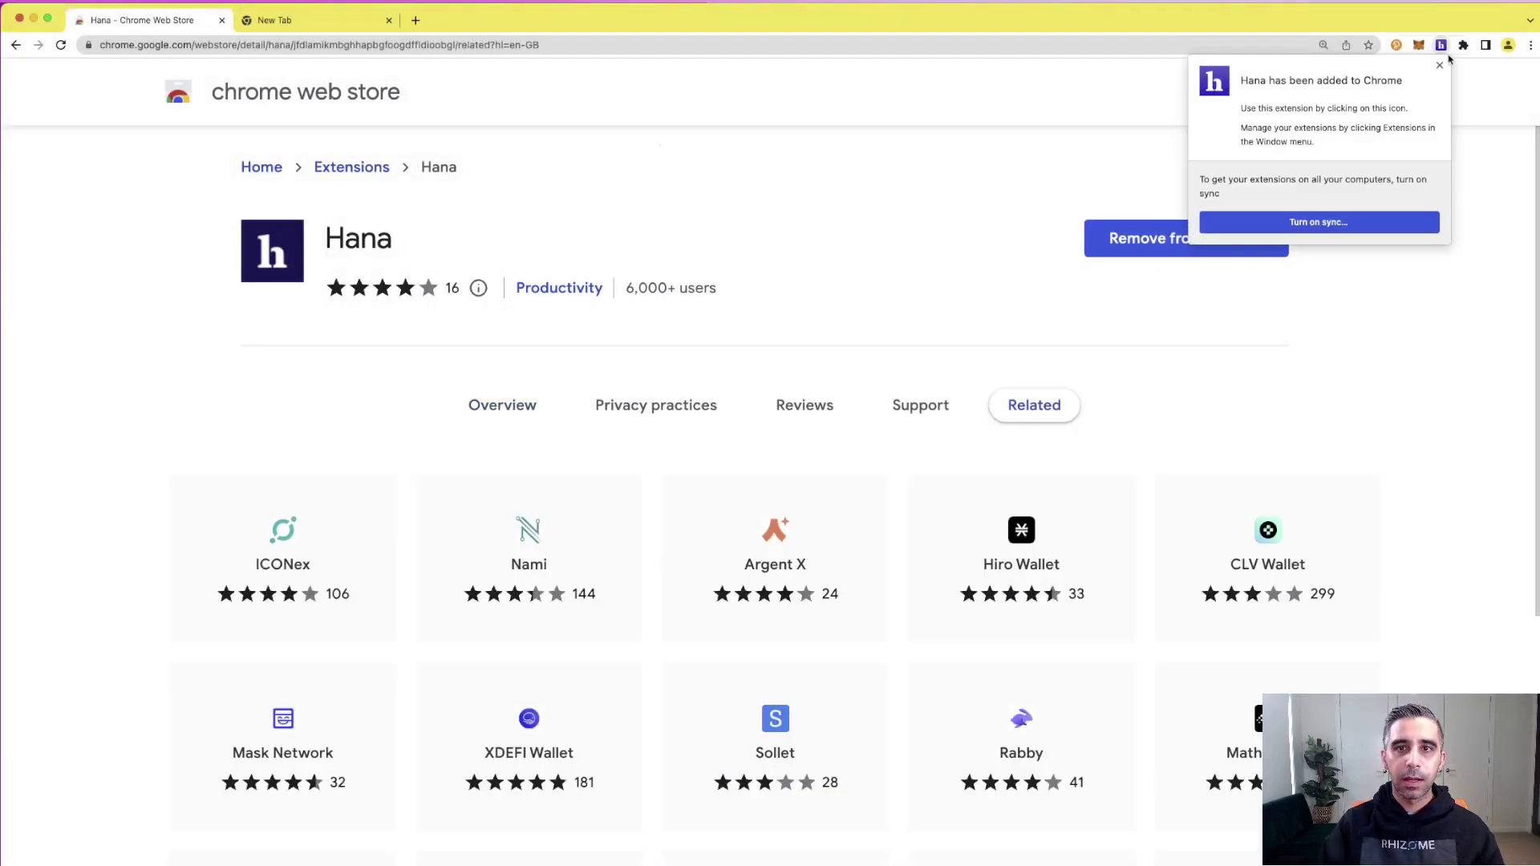
click(1440, 65)
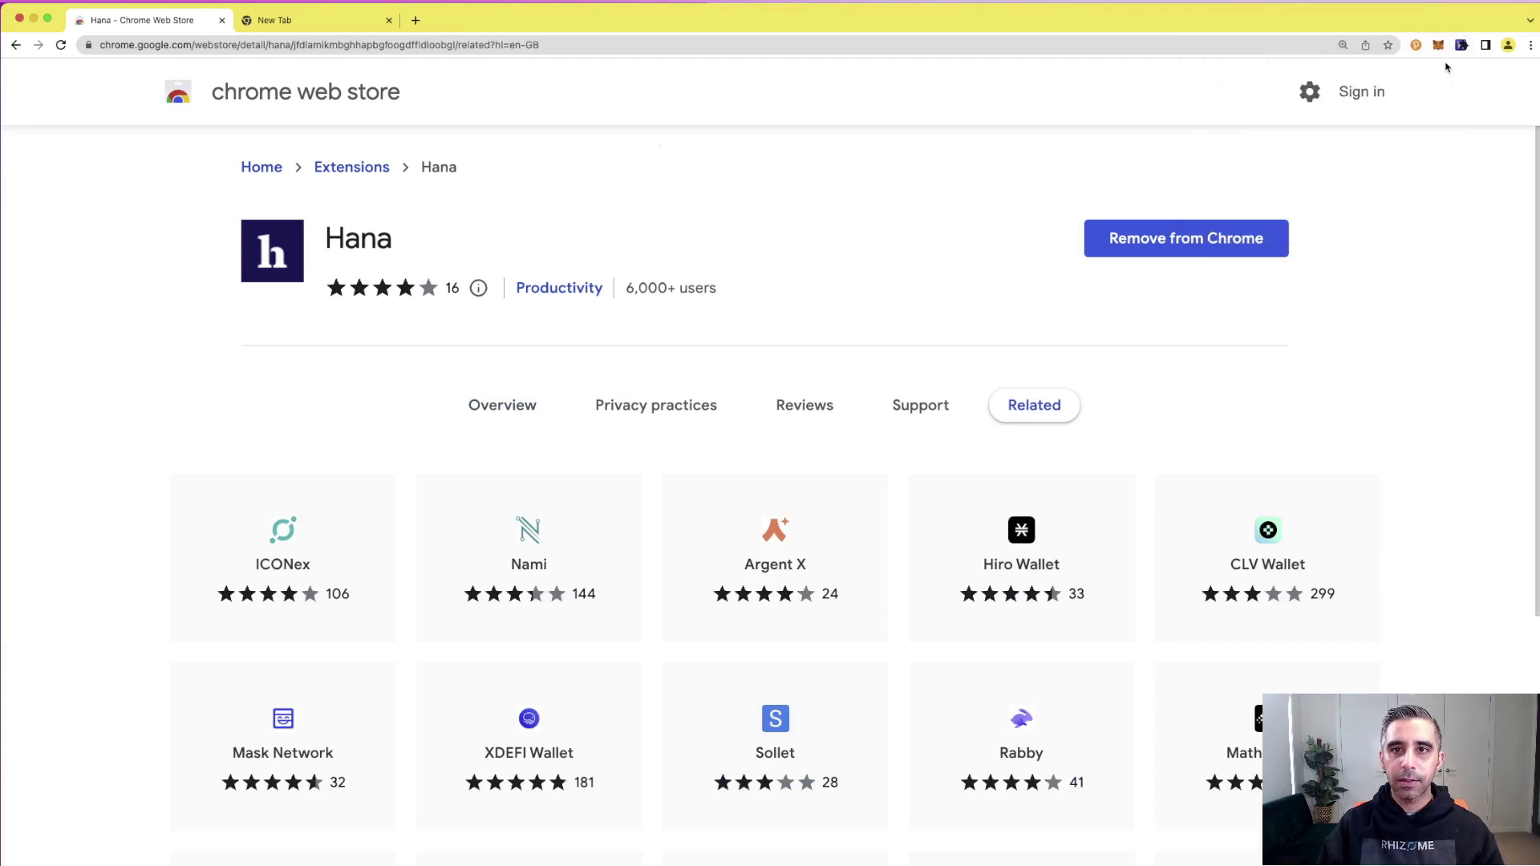
- Pin Hana to the toolbar, open it, and choose to create a new account
click(1463, 46)
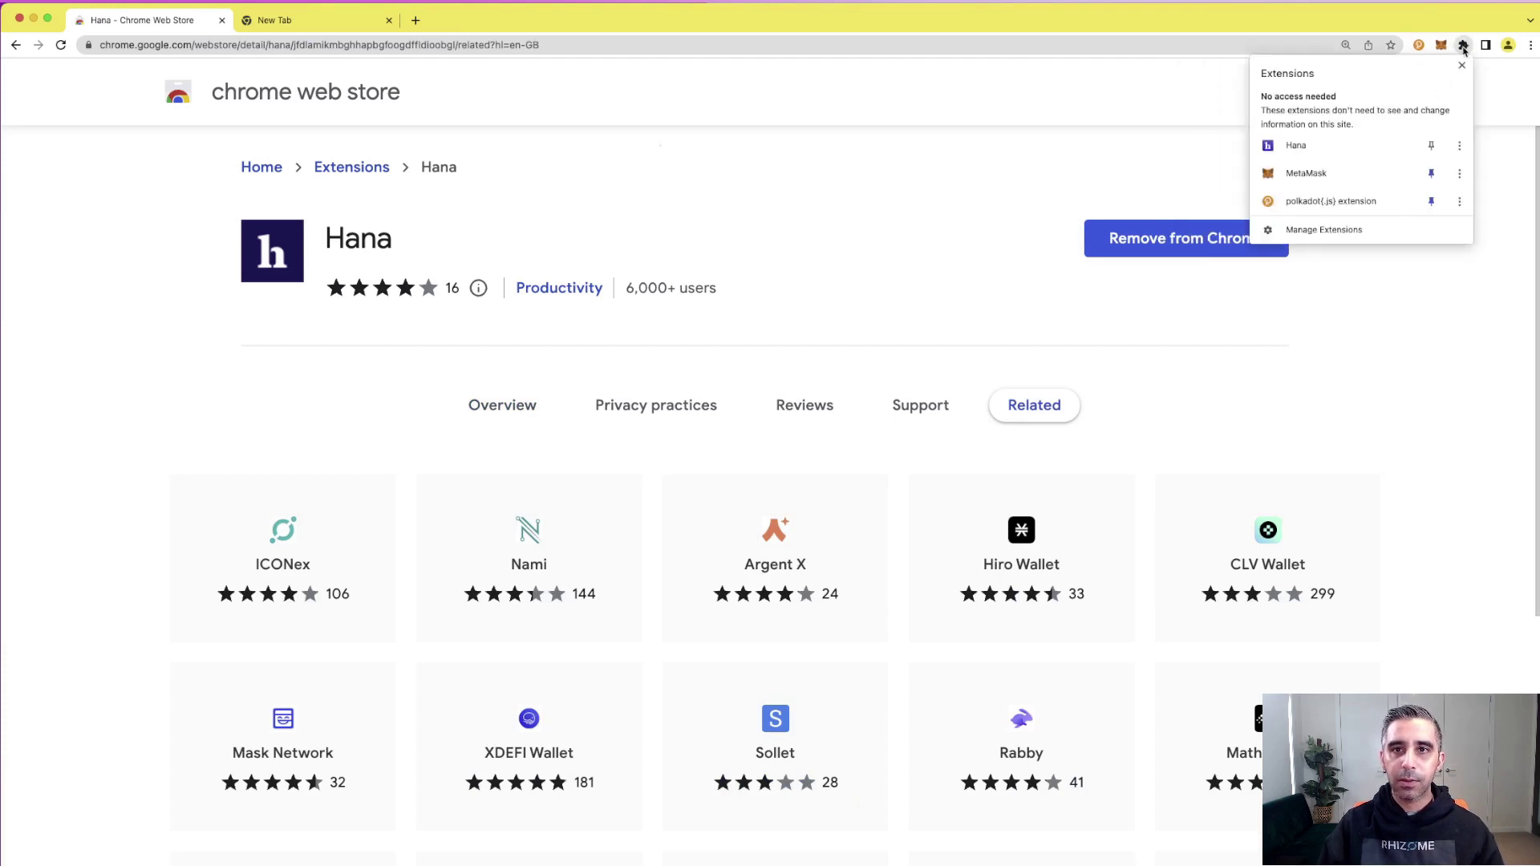
click(1430, 146)
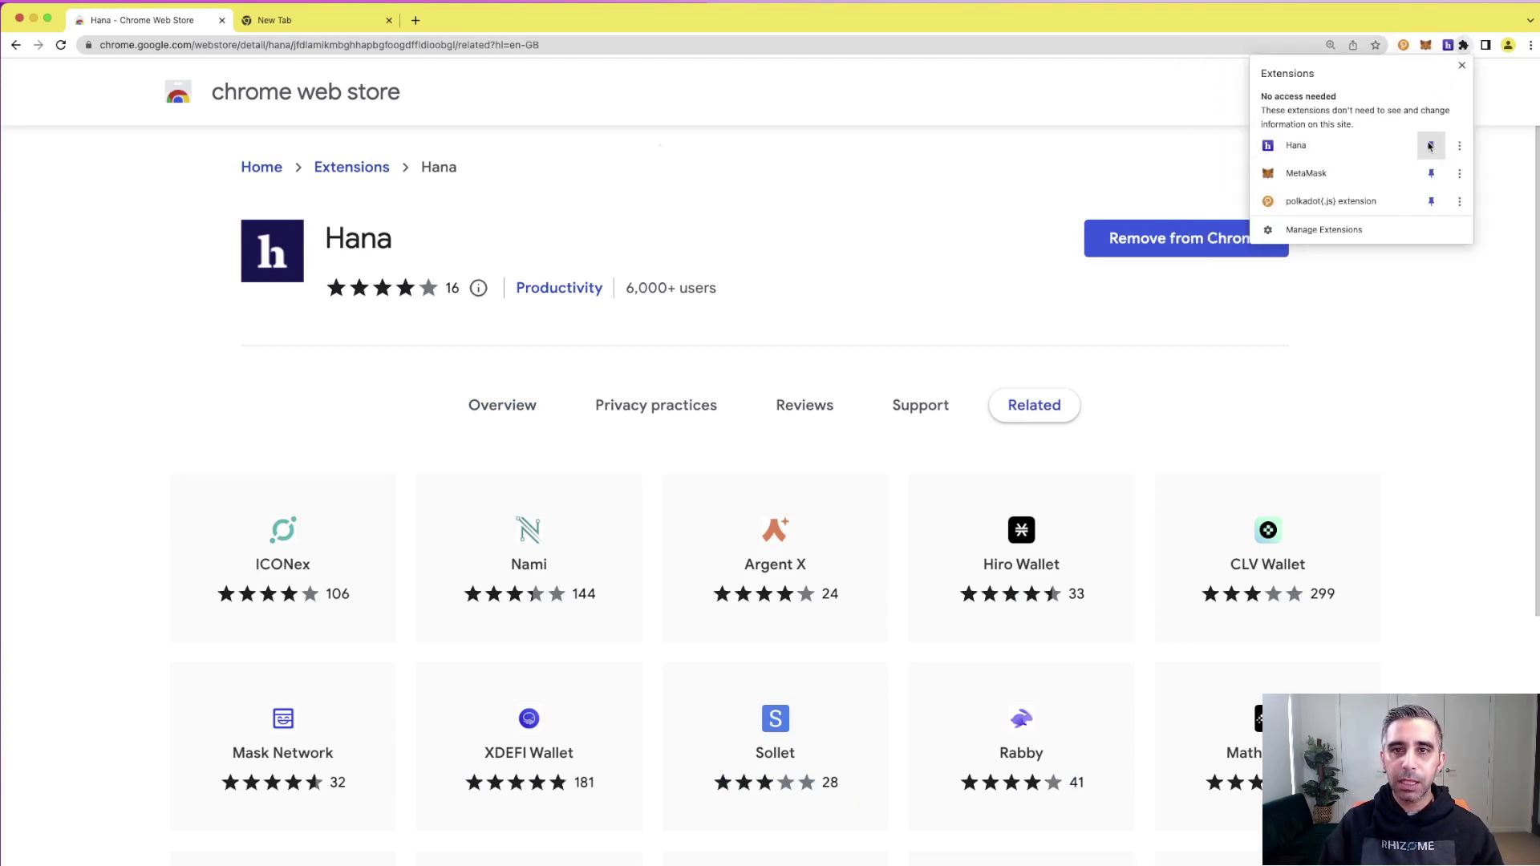
click(1326, 151)
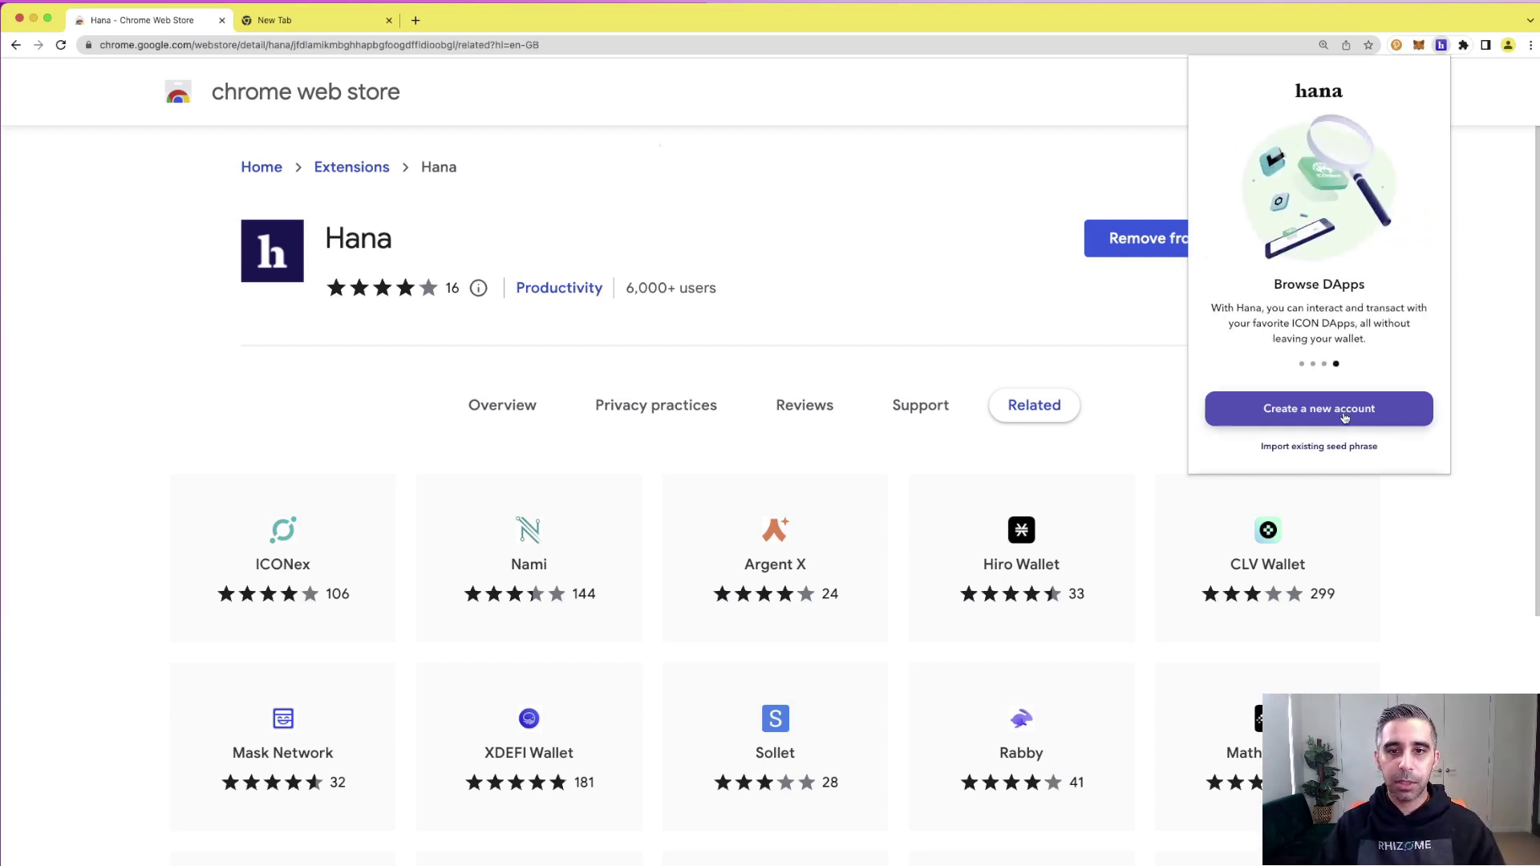
click(1344, 417)
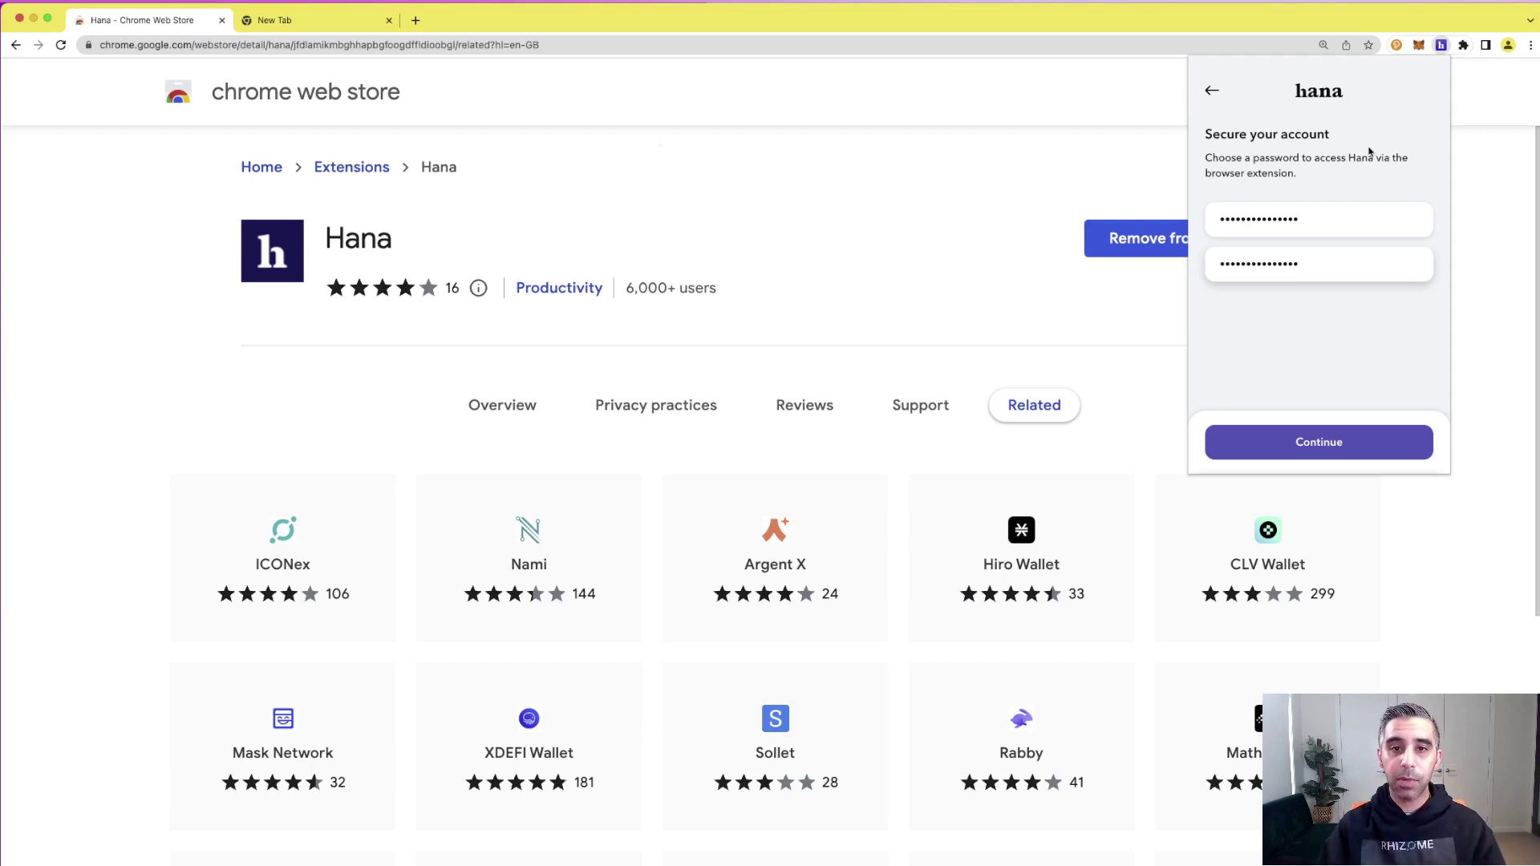
- Submit the new account password and copy the generated 12-word seed phrase
click(1335, 441)
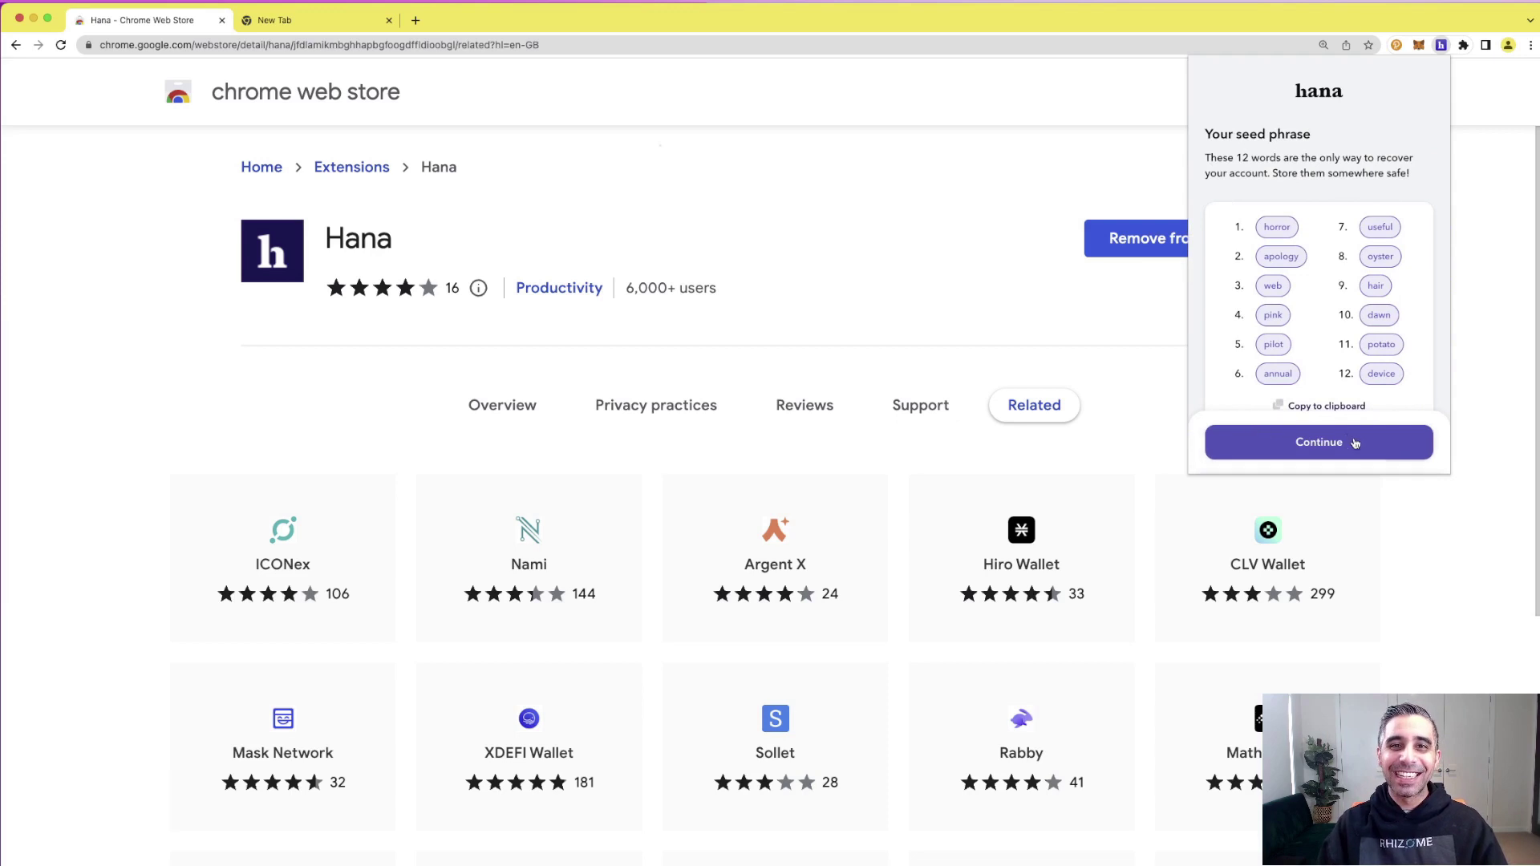
scroll(1336, 308, down, 1)
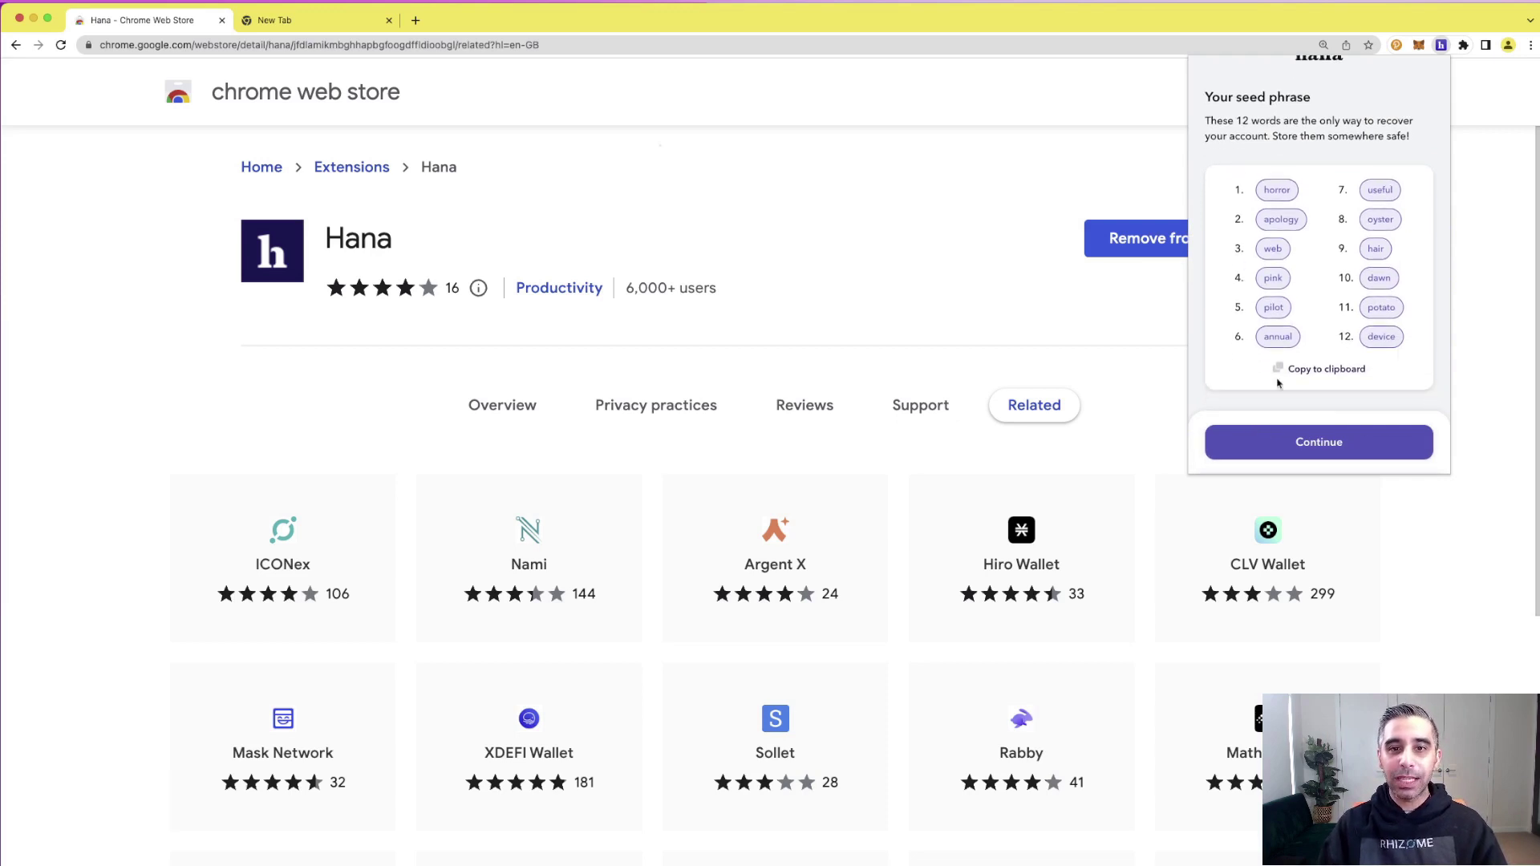
scroll(1337, 313, up, 1)
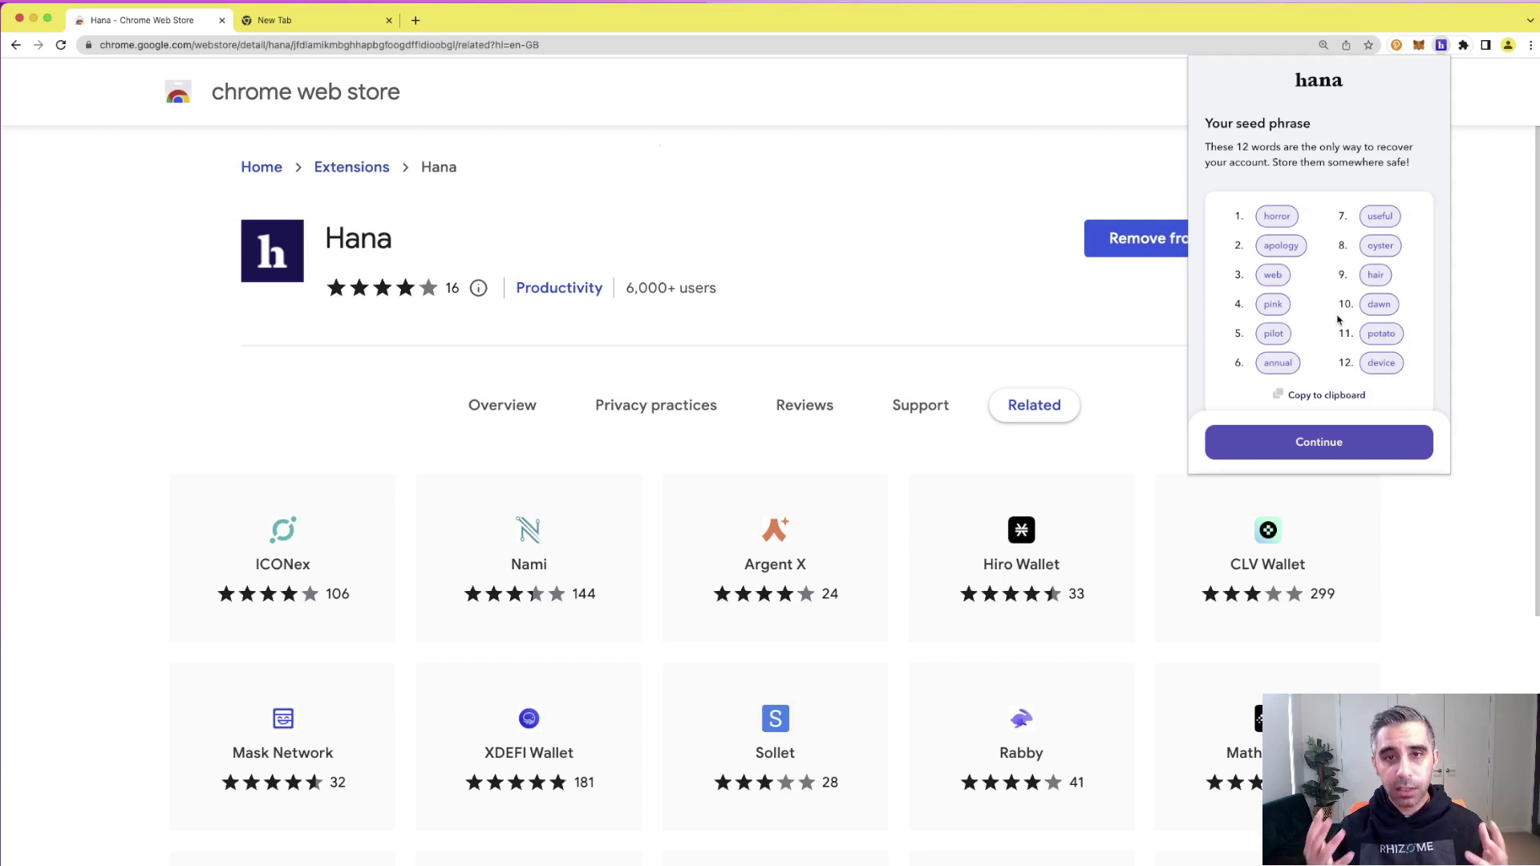
click(1316, 397)
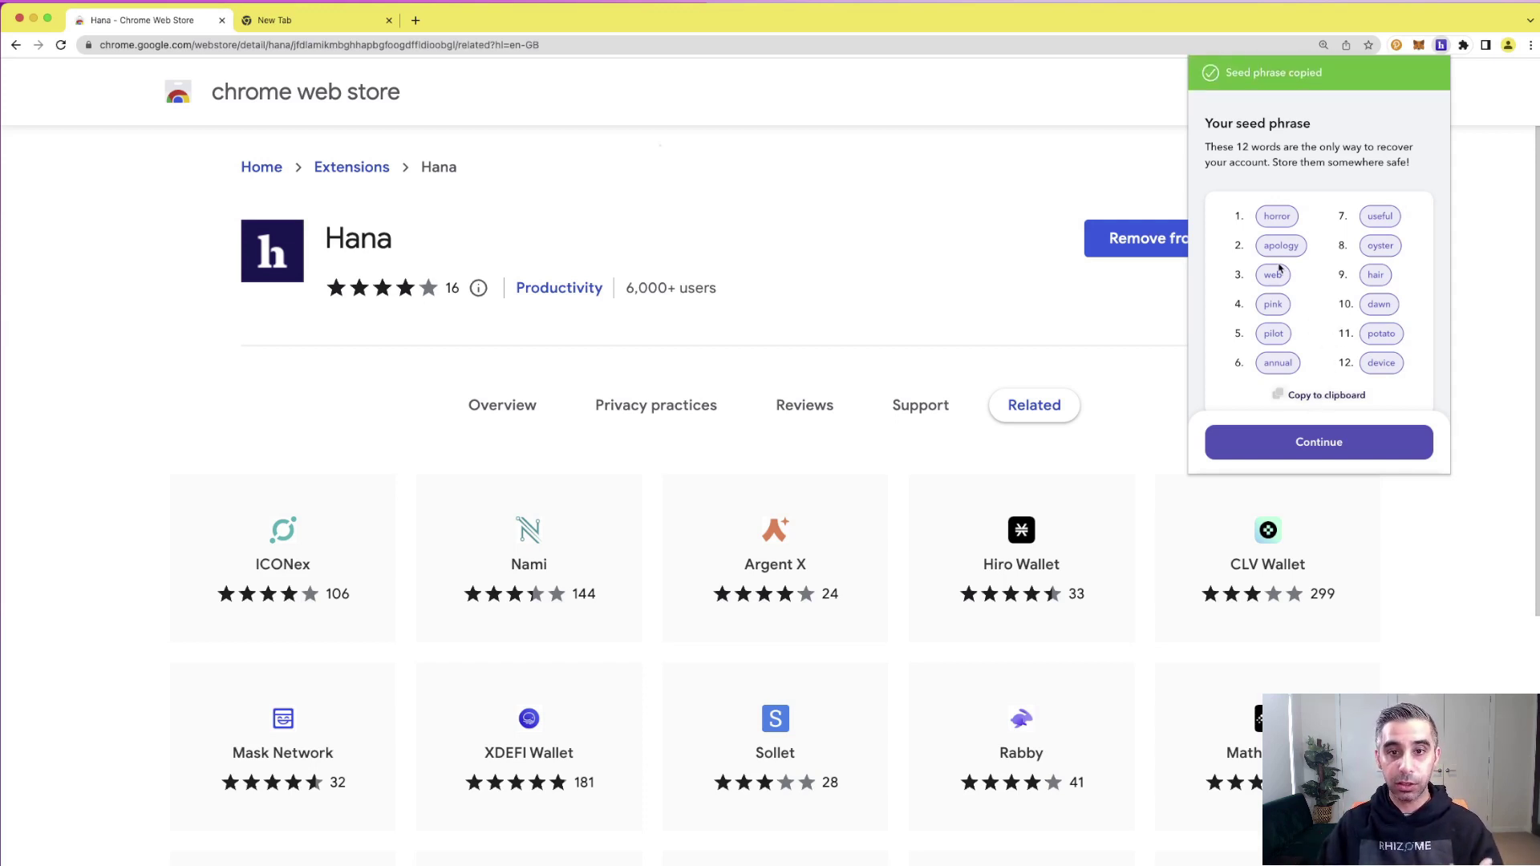
- Confirm the 12-word seed phrase in order and continue to chain selection
click(1339, 445)
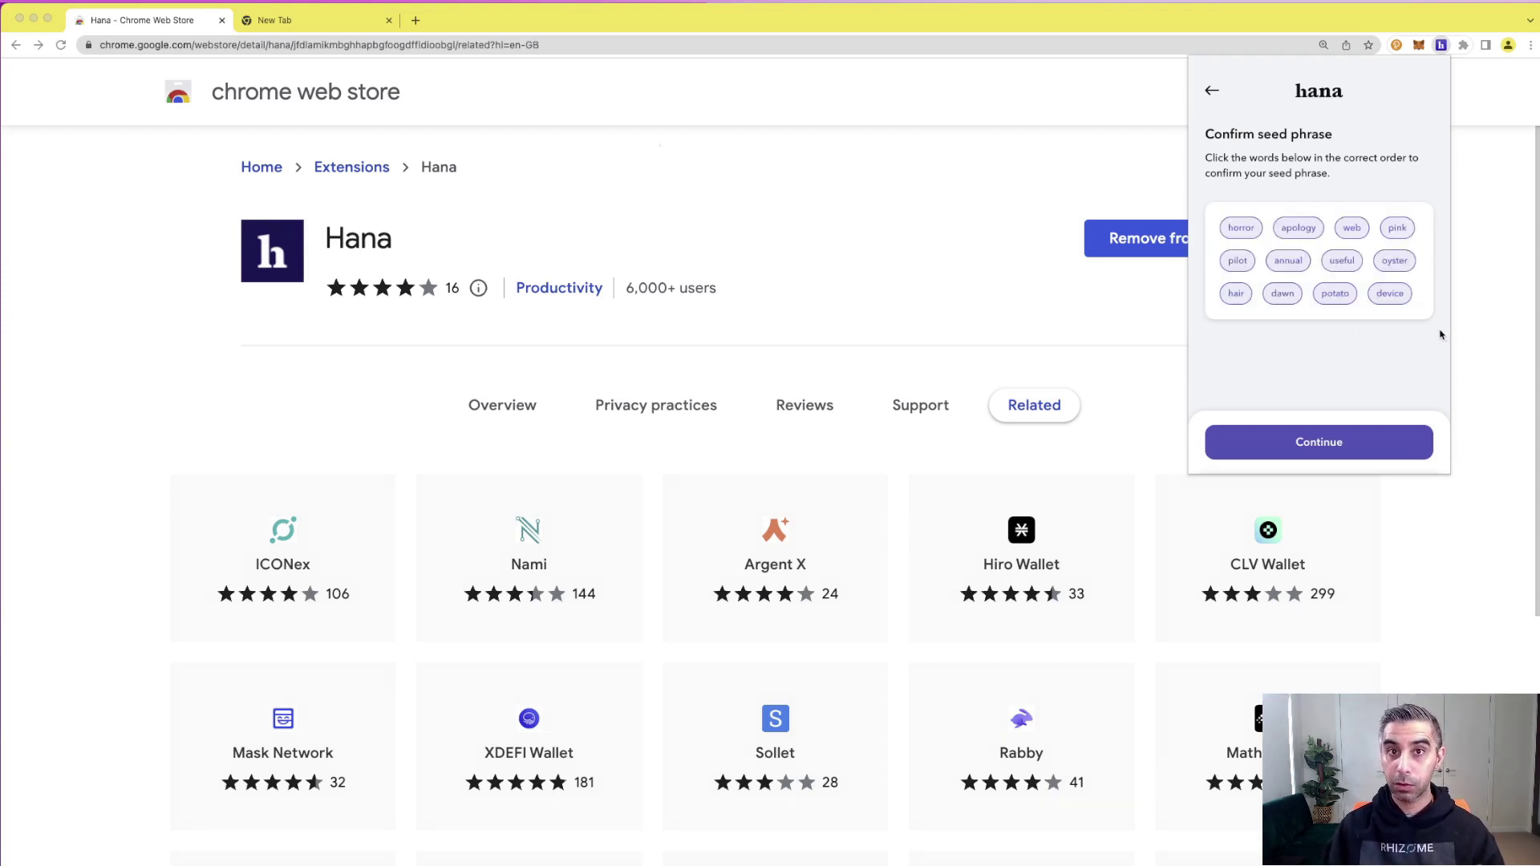
click(1323, 442)
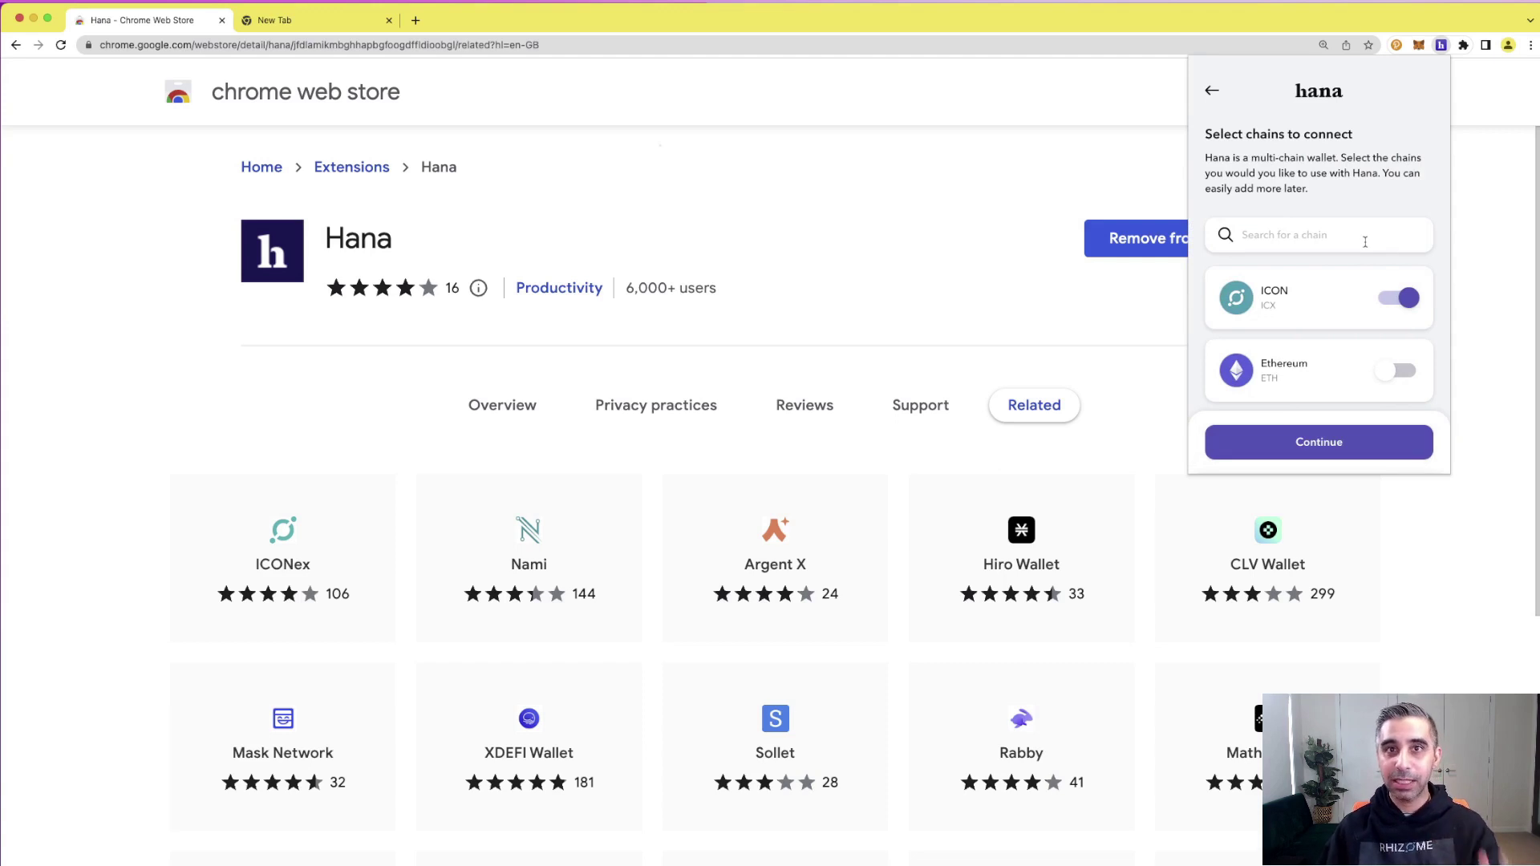
- Keep only ICON enabled, accept the disclaimer, and open Wallet 1's home screen
scroll(1362, 264, down, 5)
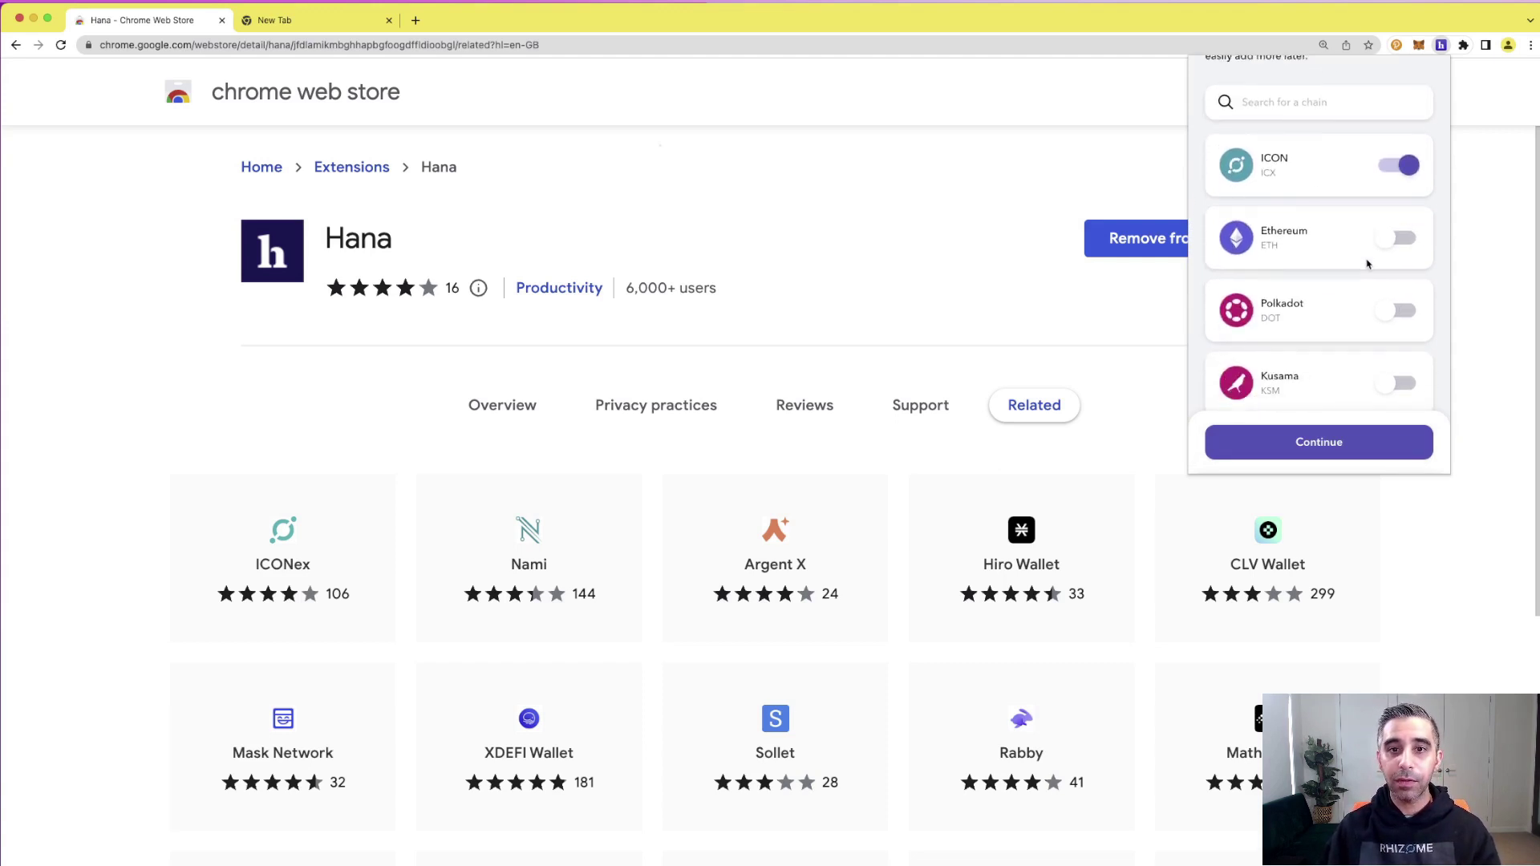
scroll(1362, 278, down, 2)
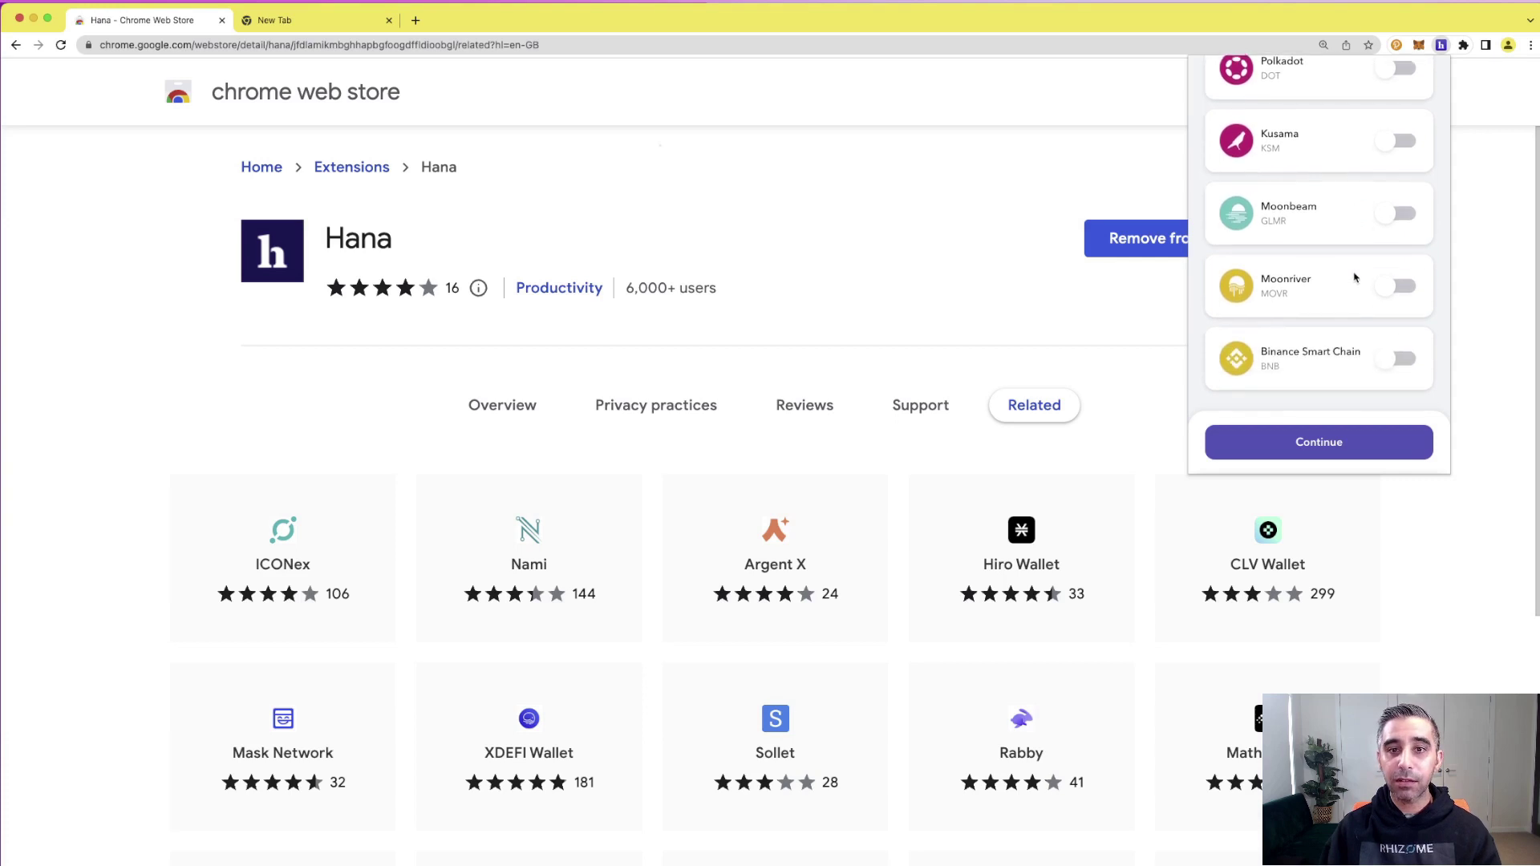
scroll(1346, 290, up, 7)
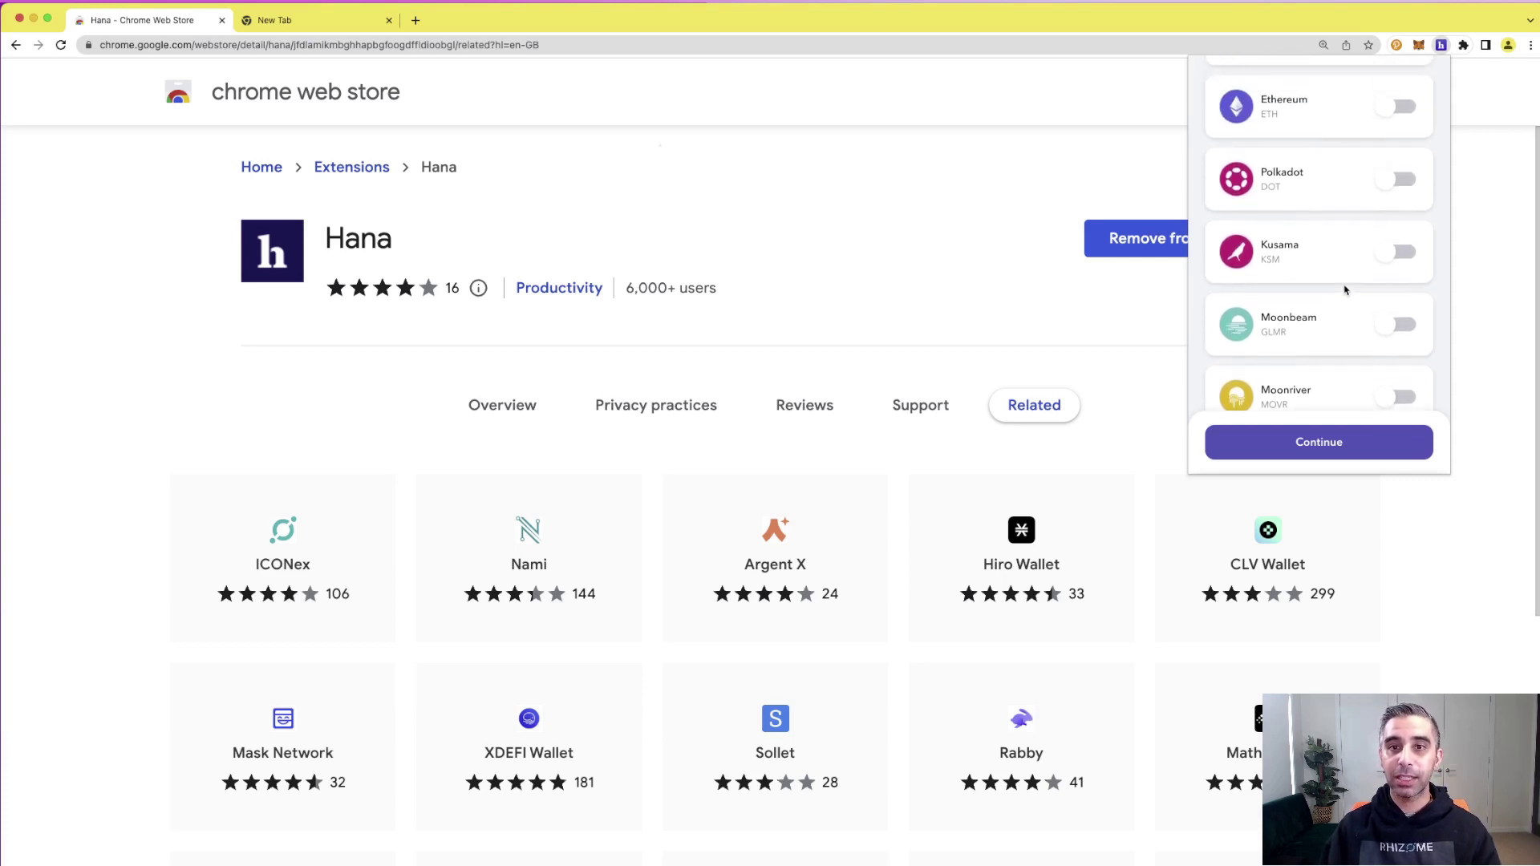
scroll(1342, 289, up, 1)
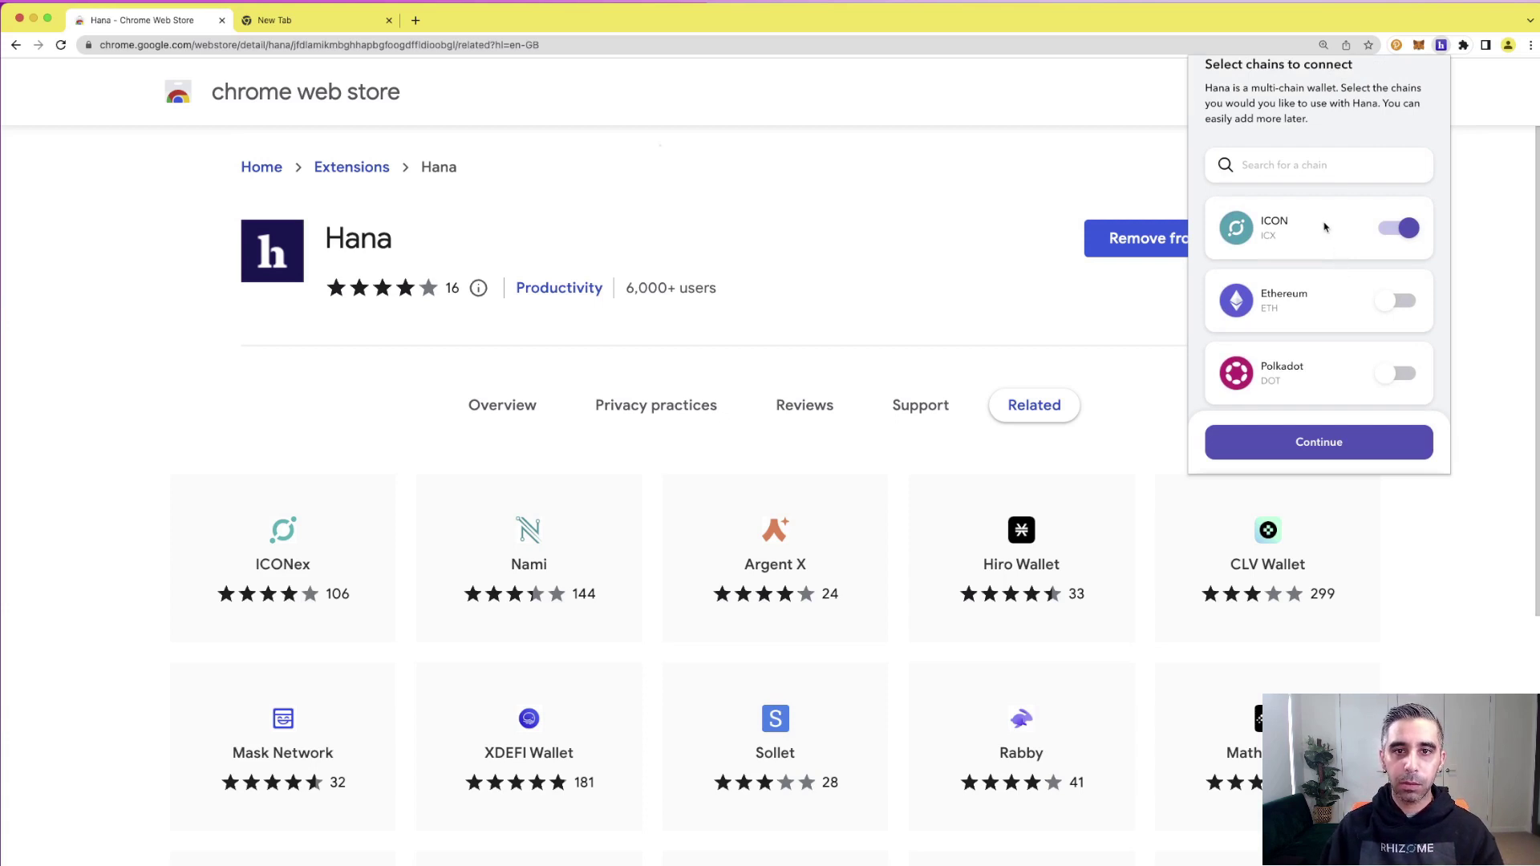
click(1330, 443)
scroll(1373, 312, down, 4)
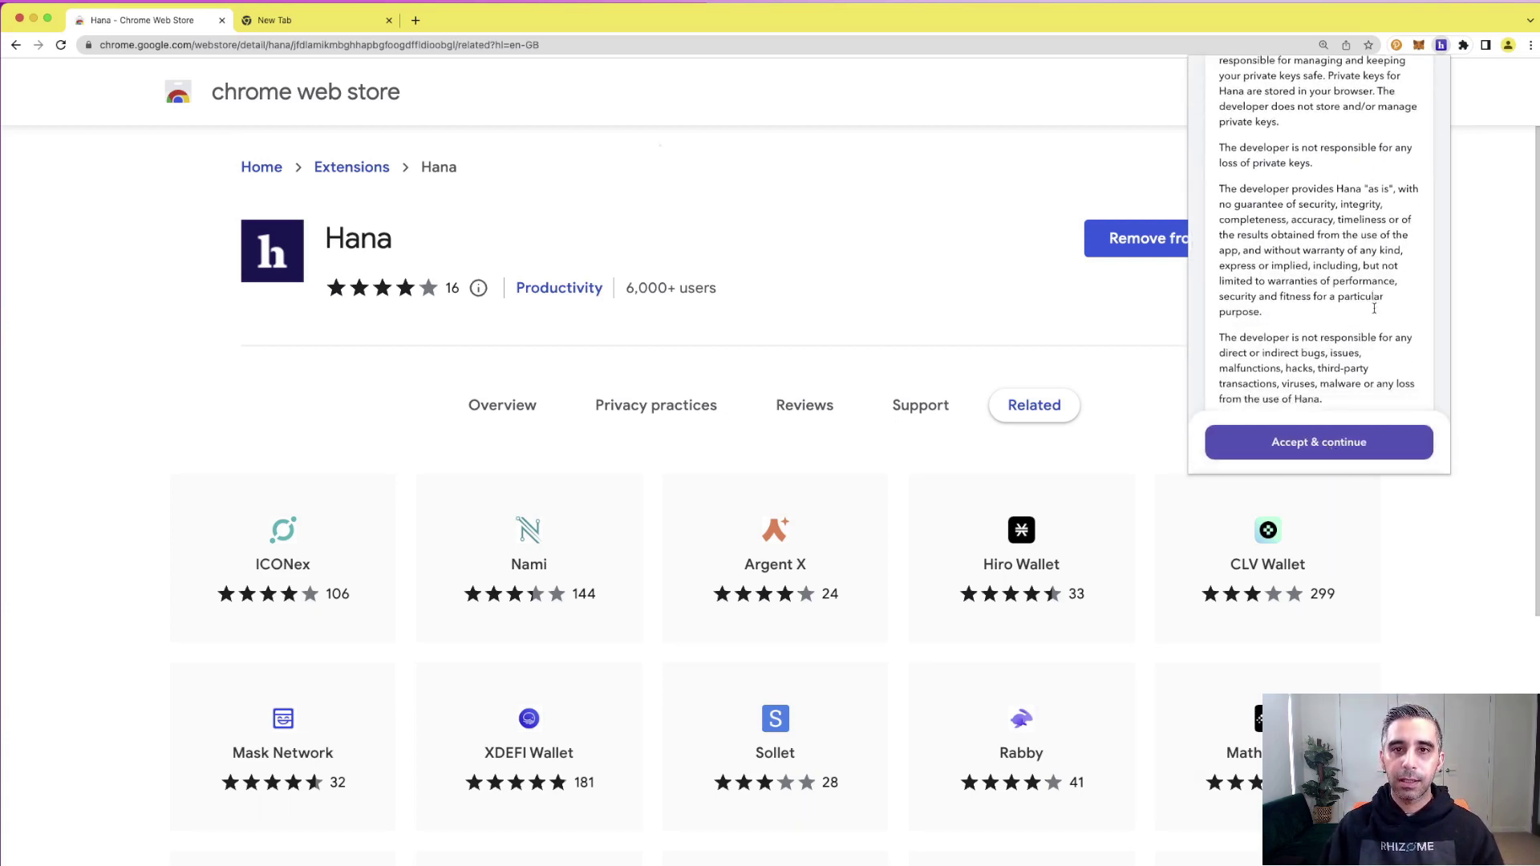
click(1326, 457)
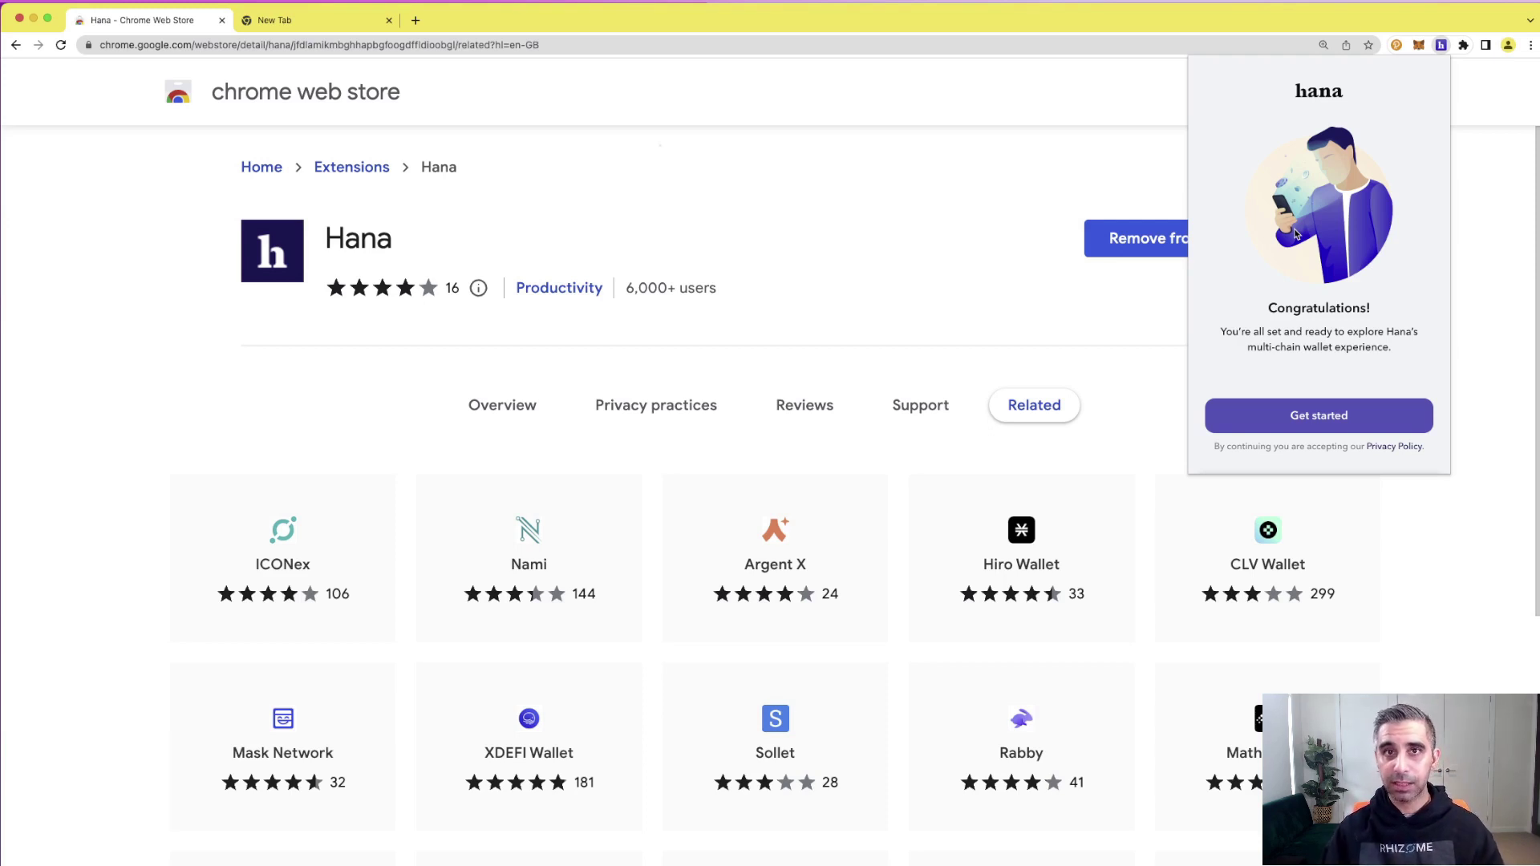
click(1320, 417)
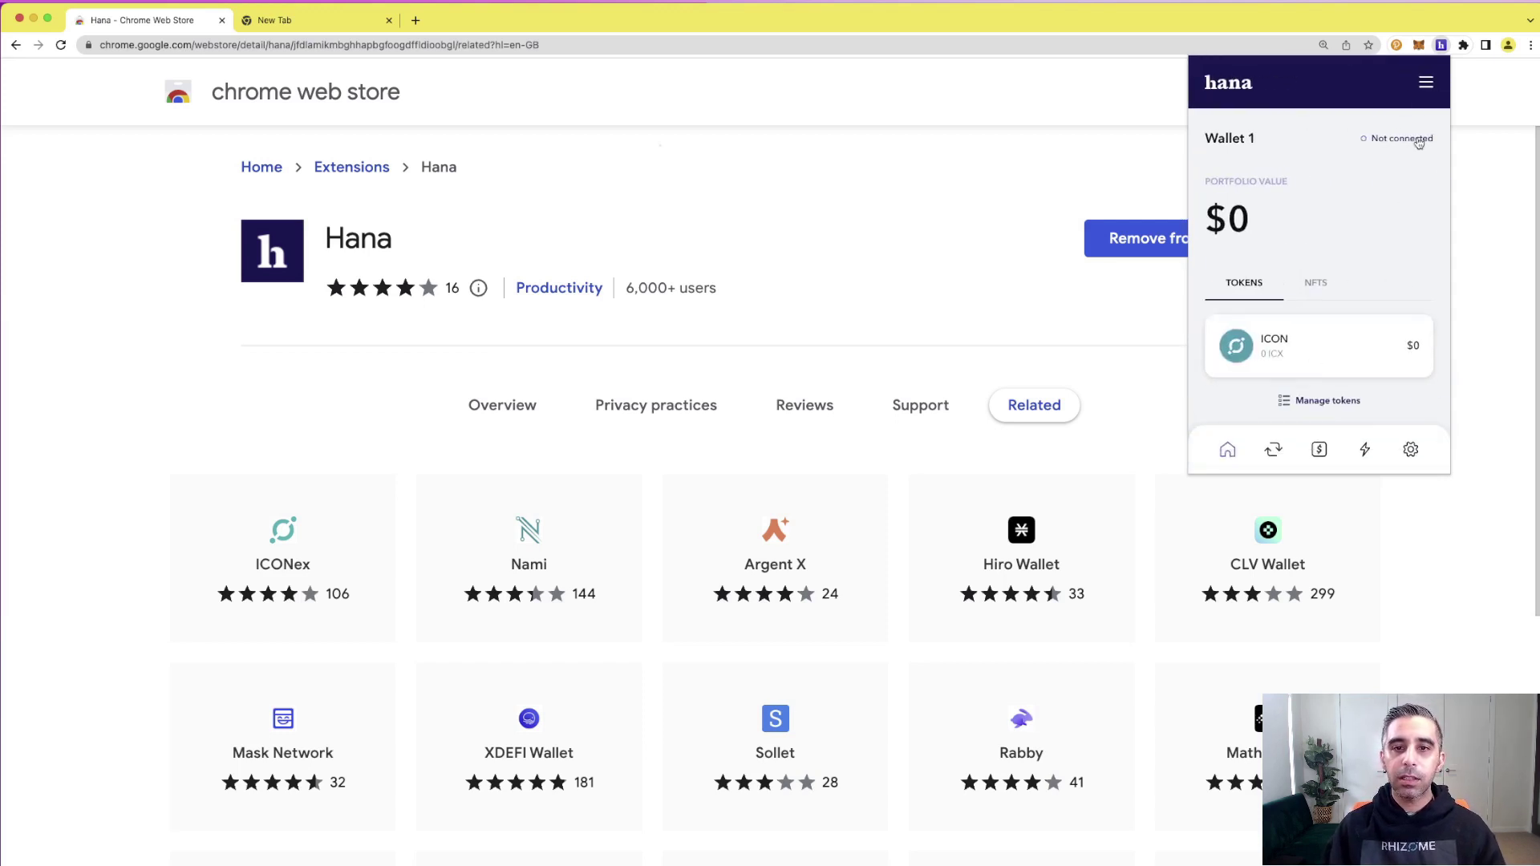
- Open Wallet 1 in a full-page tab, close the toolbar popup, and show My wallets
click(1435, 93)
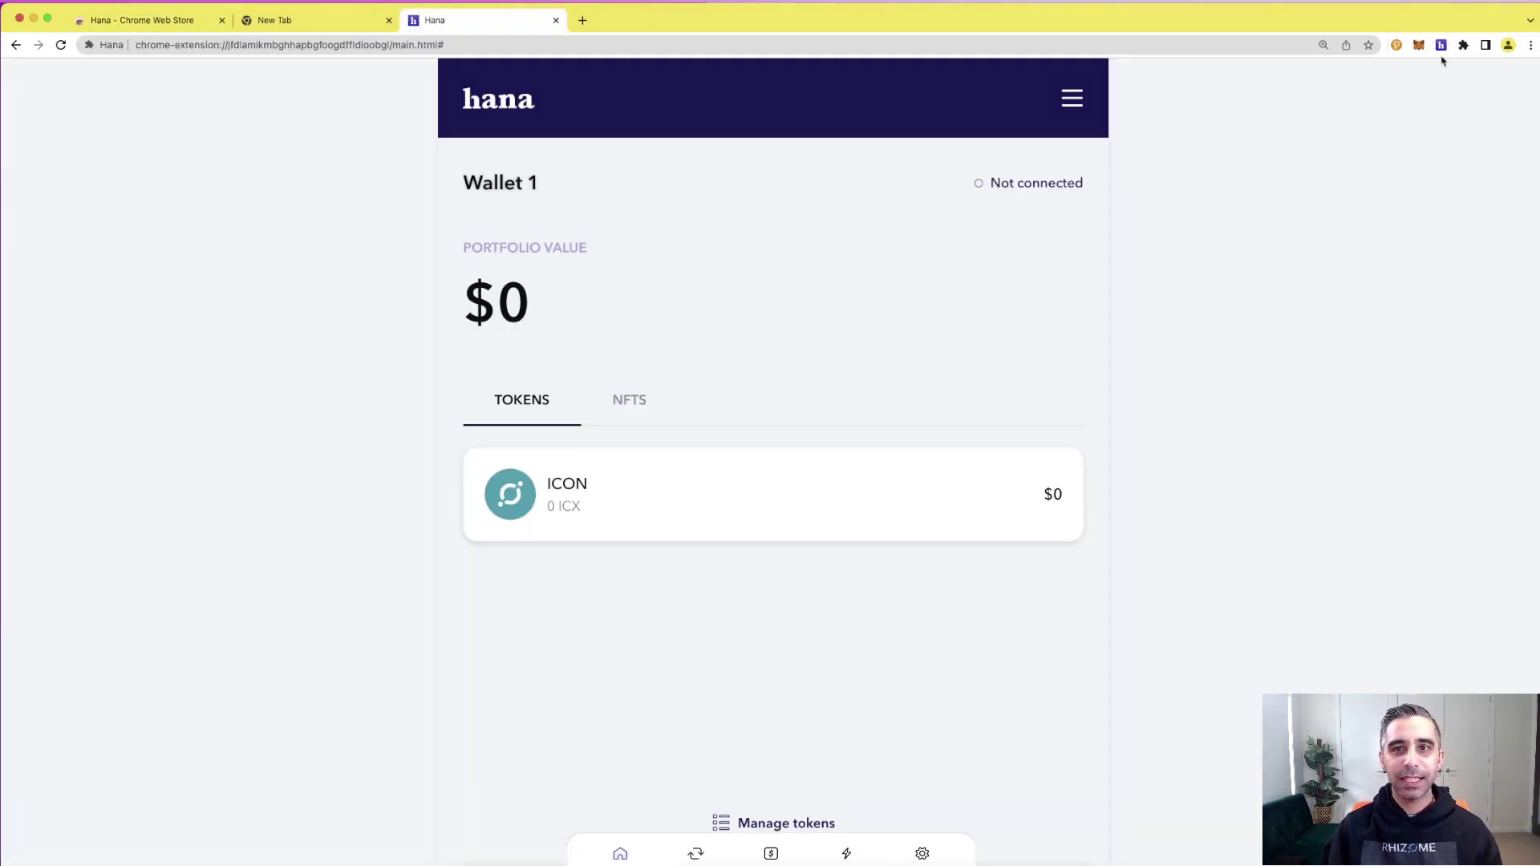
click(1441, 45)
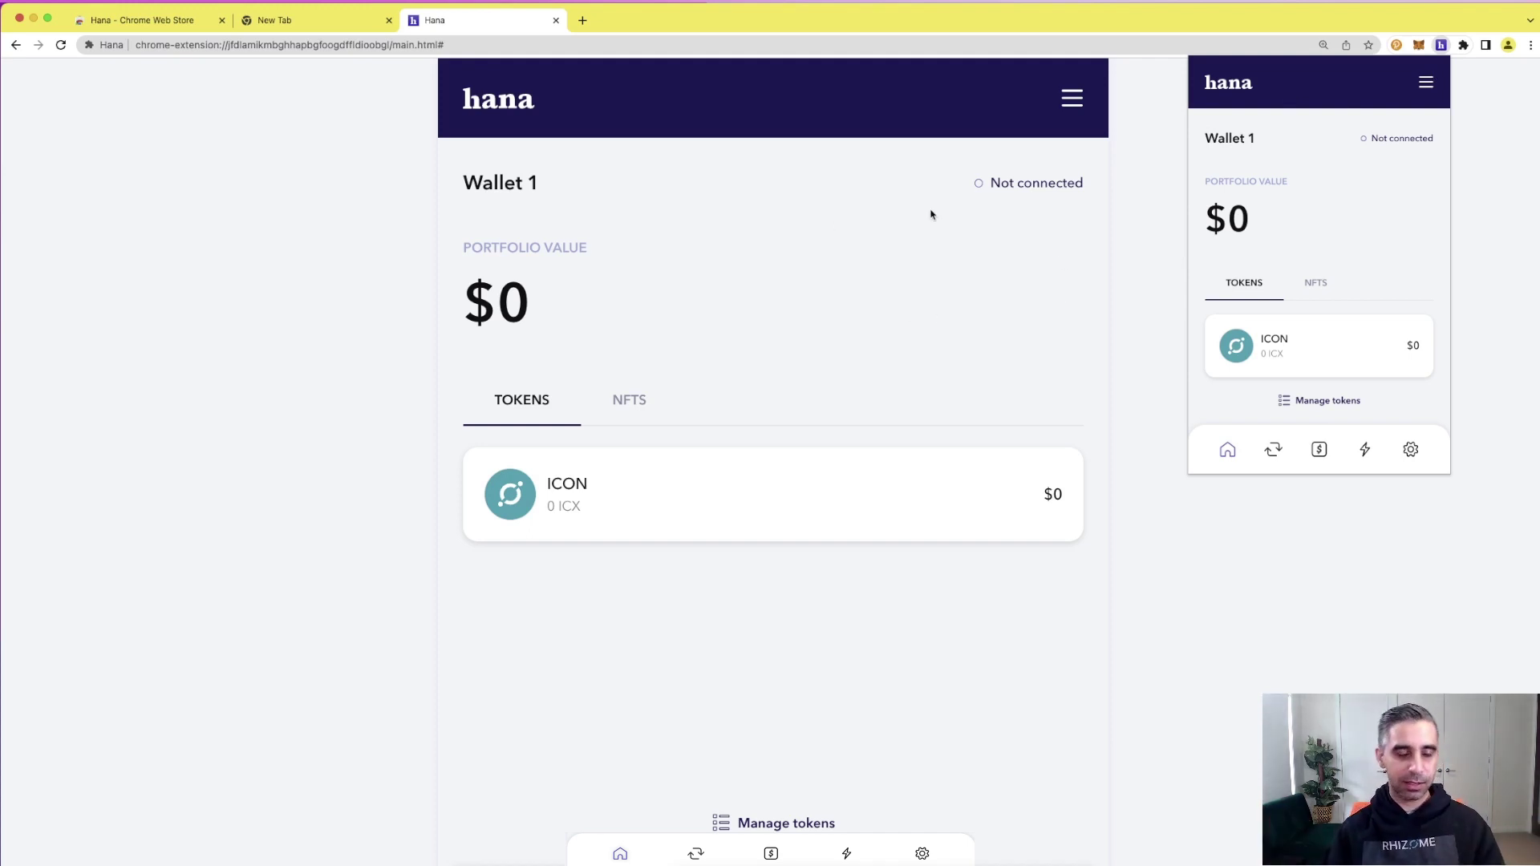
click(1099, 363)
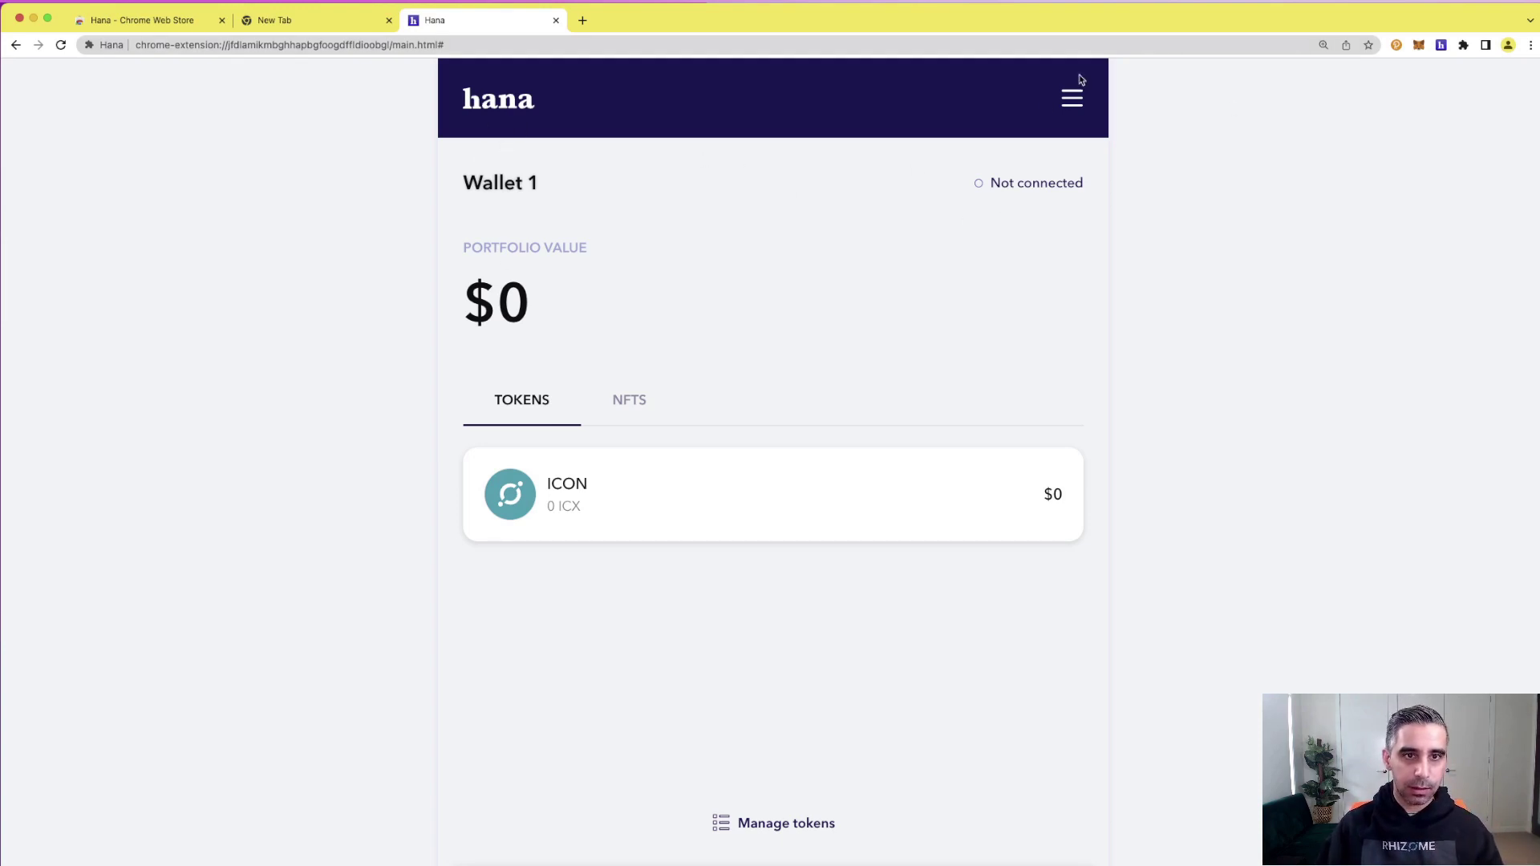
click(1069, 105)
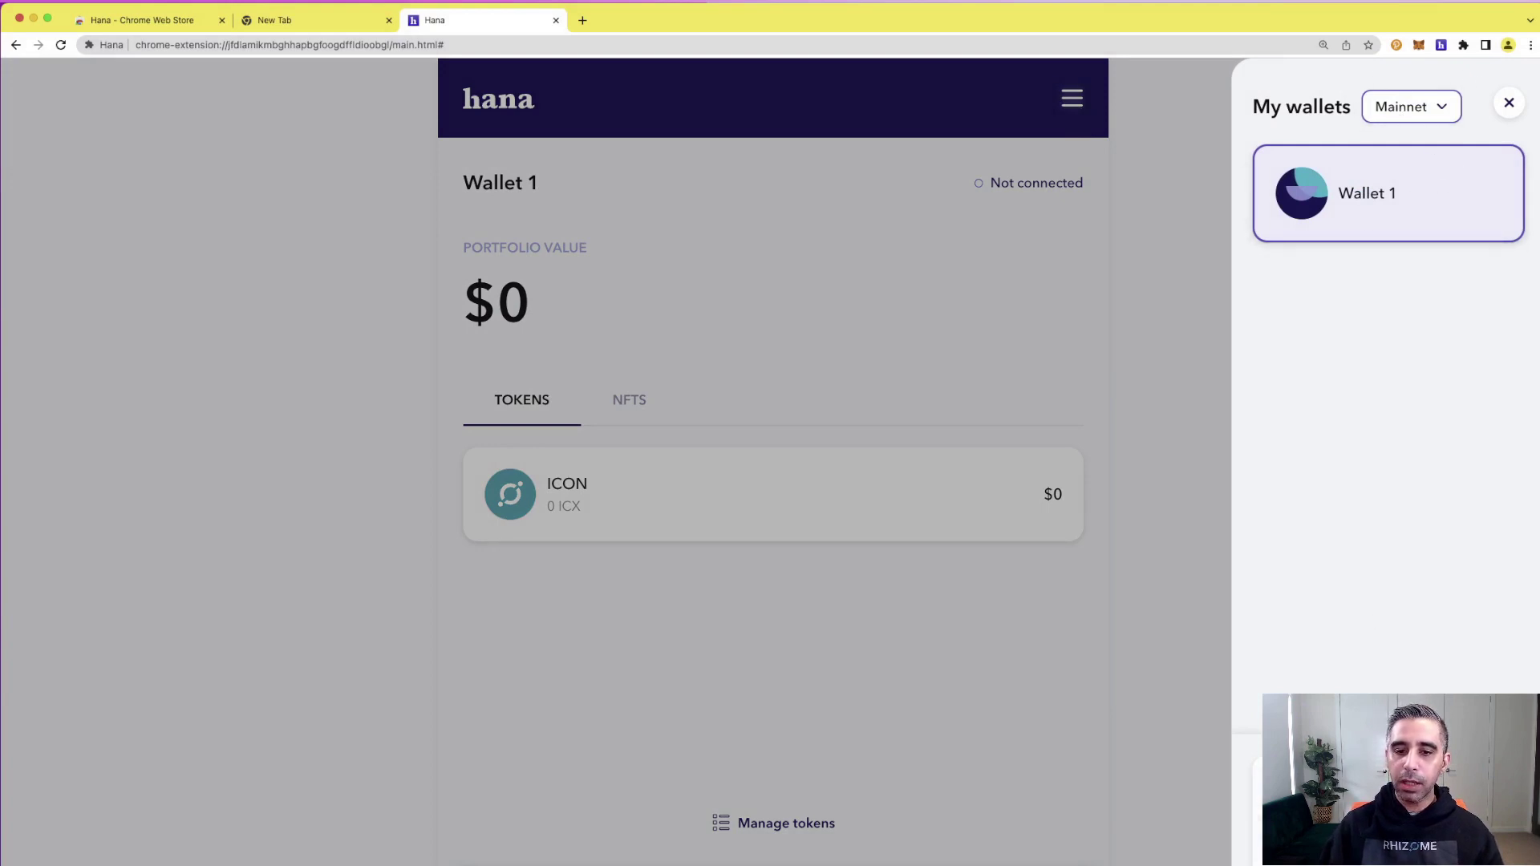
click(1448, 116)
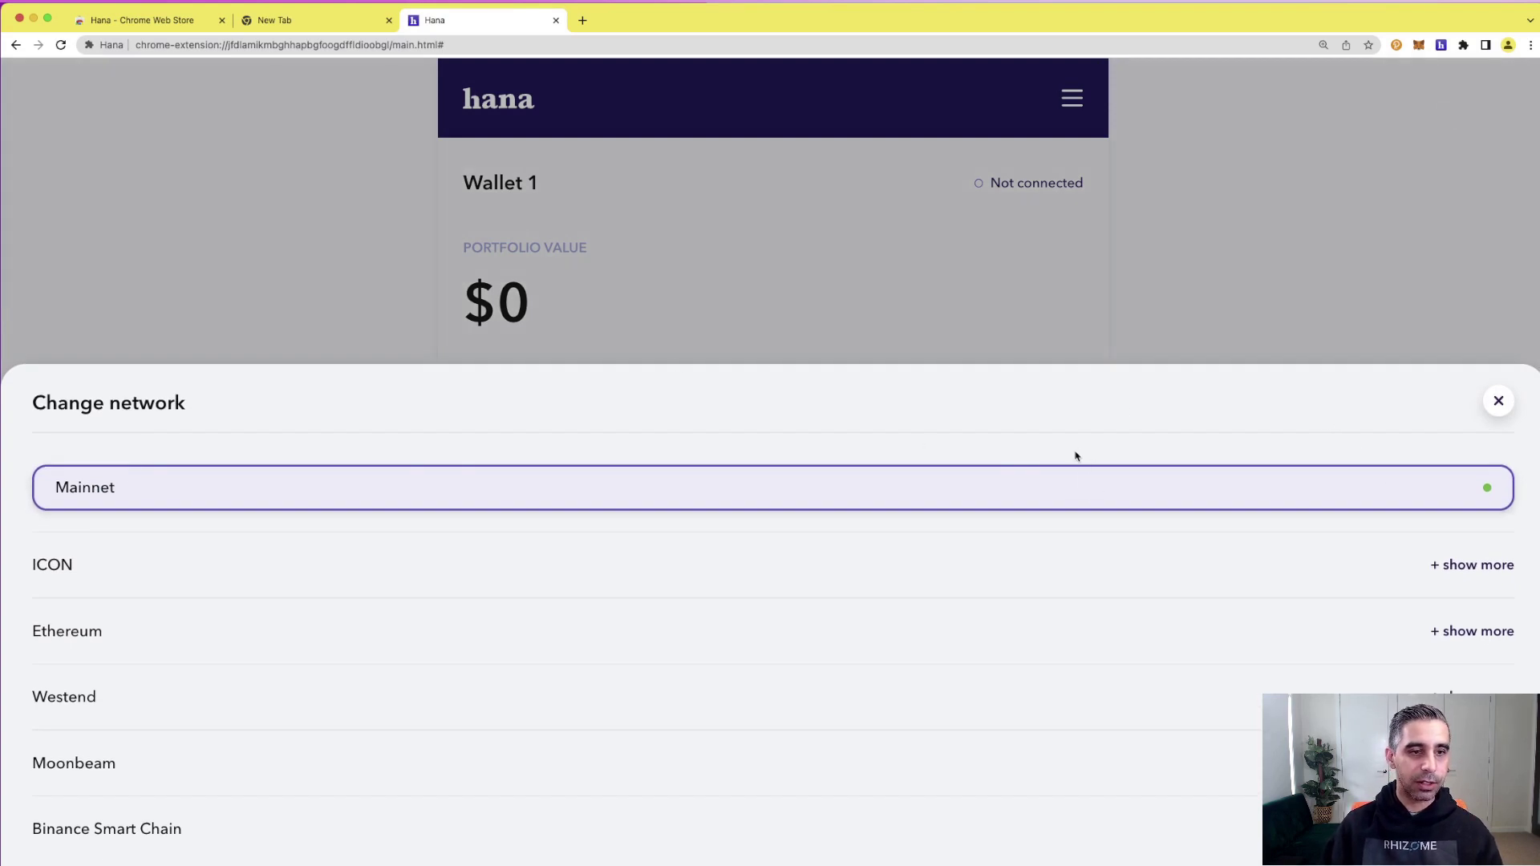
click(1447, 568)
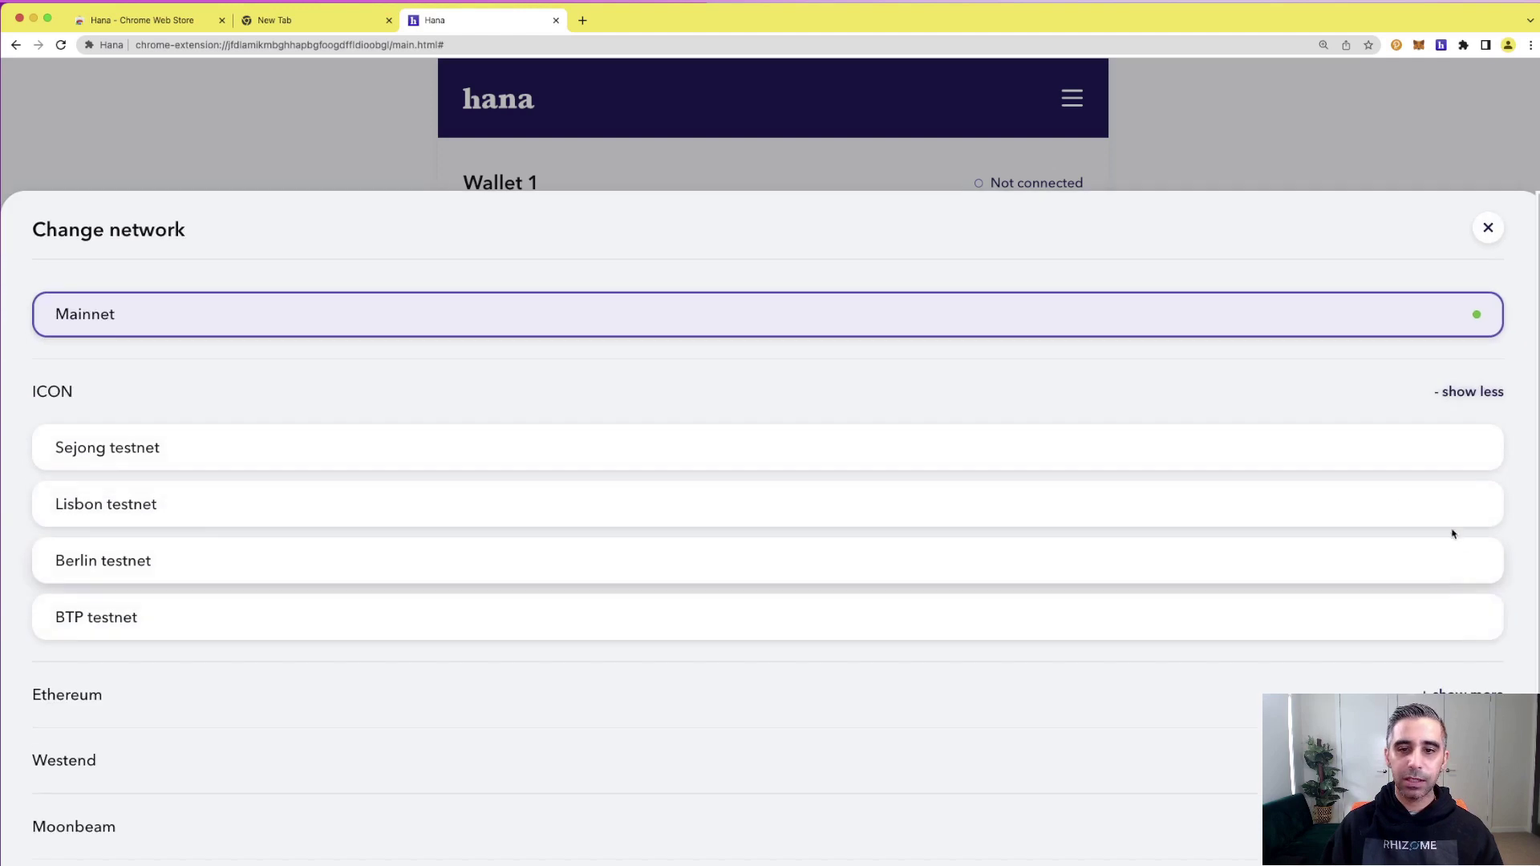
click(1444, 392)
click(1496, 403)
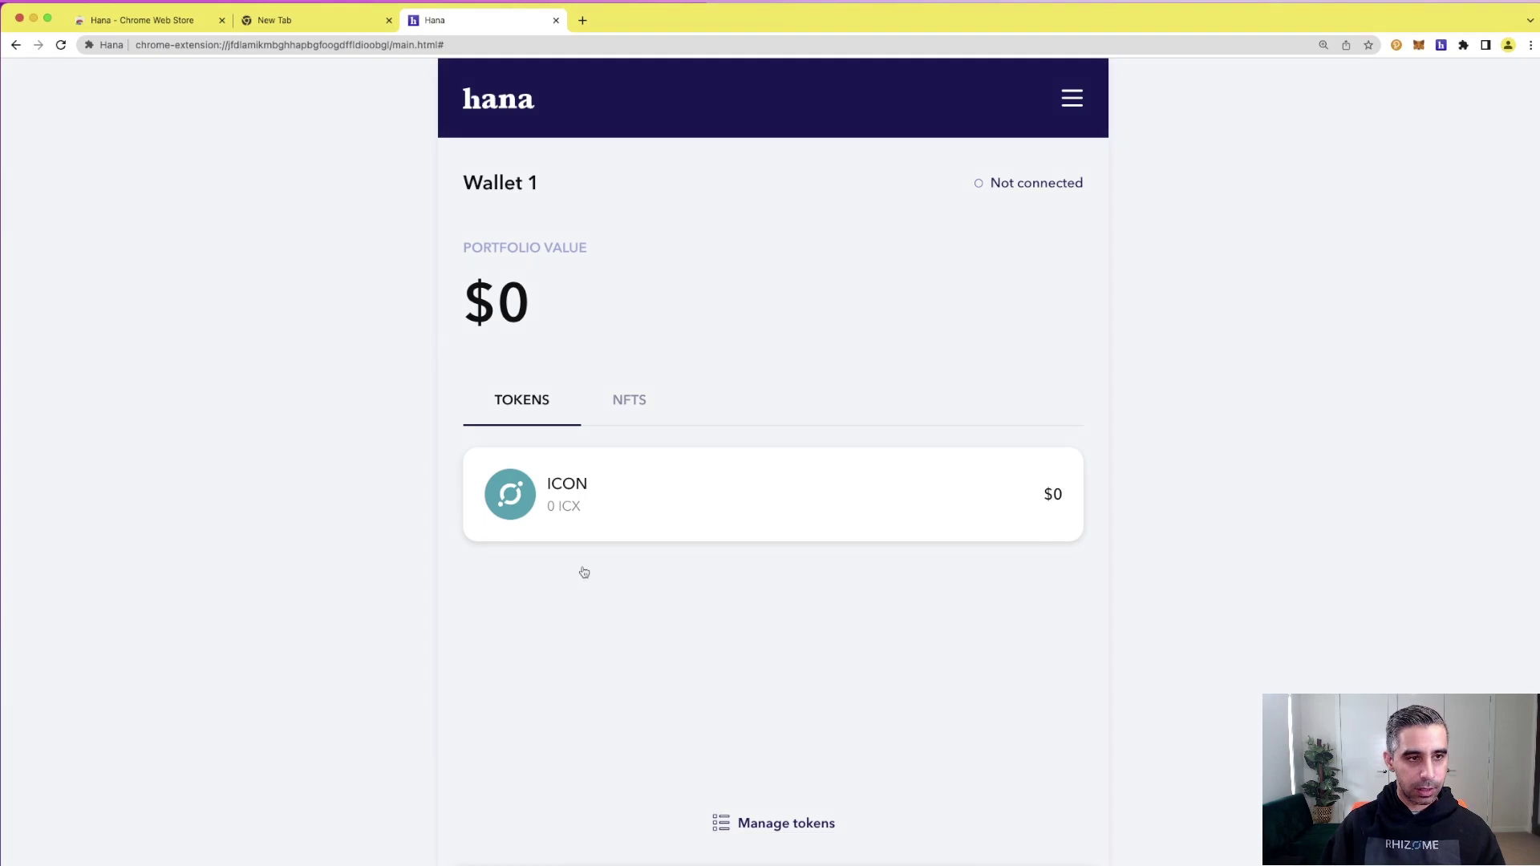
- Browse the Manage tokens list and select its search box
click(732, 824)
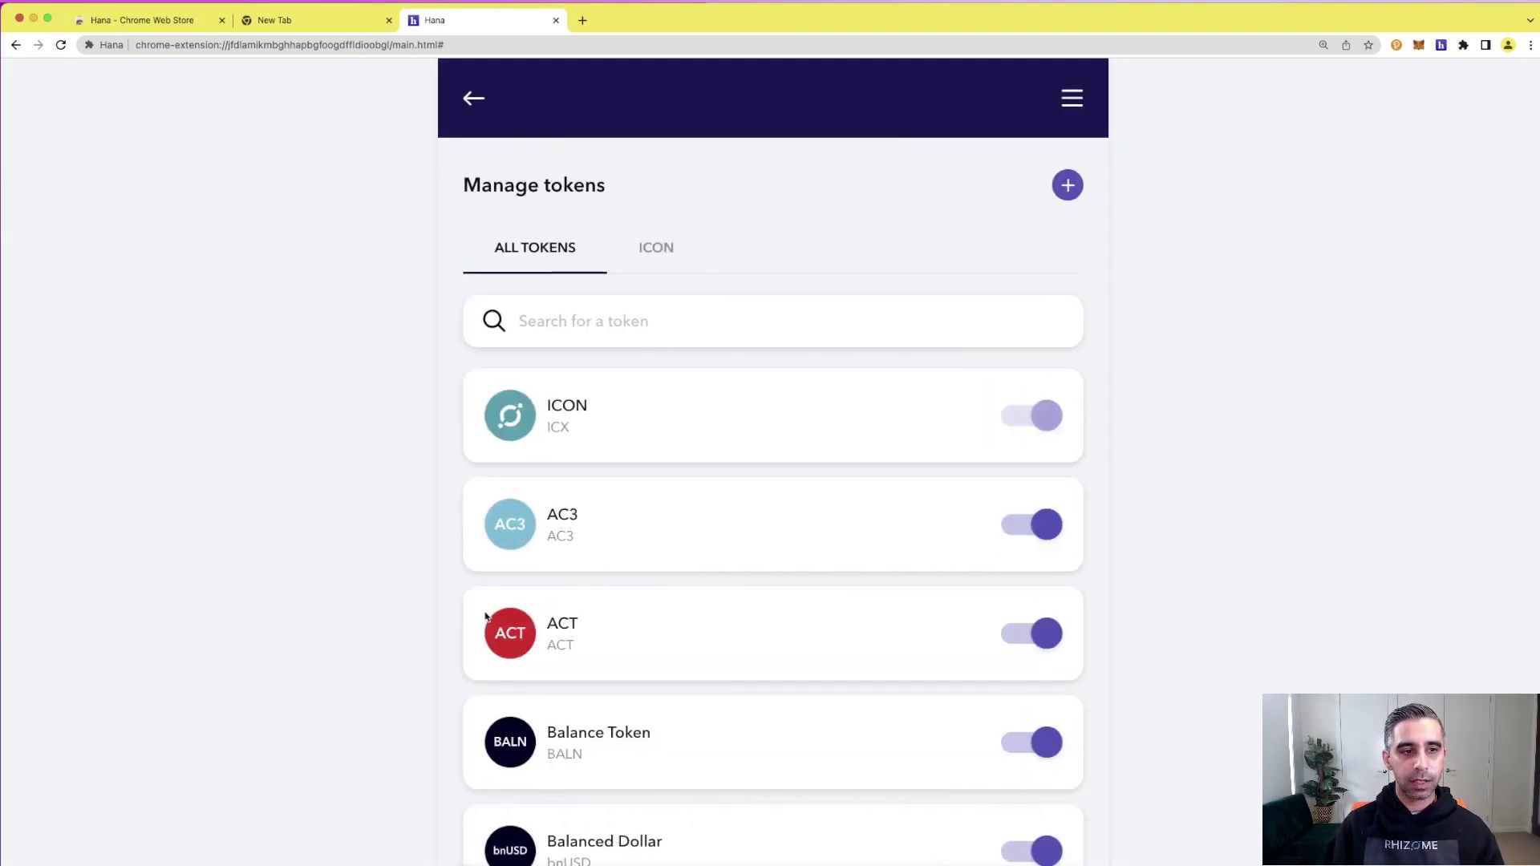
scroll(752, 592, down, 1)
scroll(752, 592, down, 12)
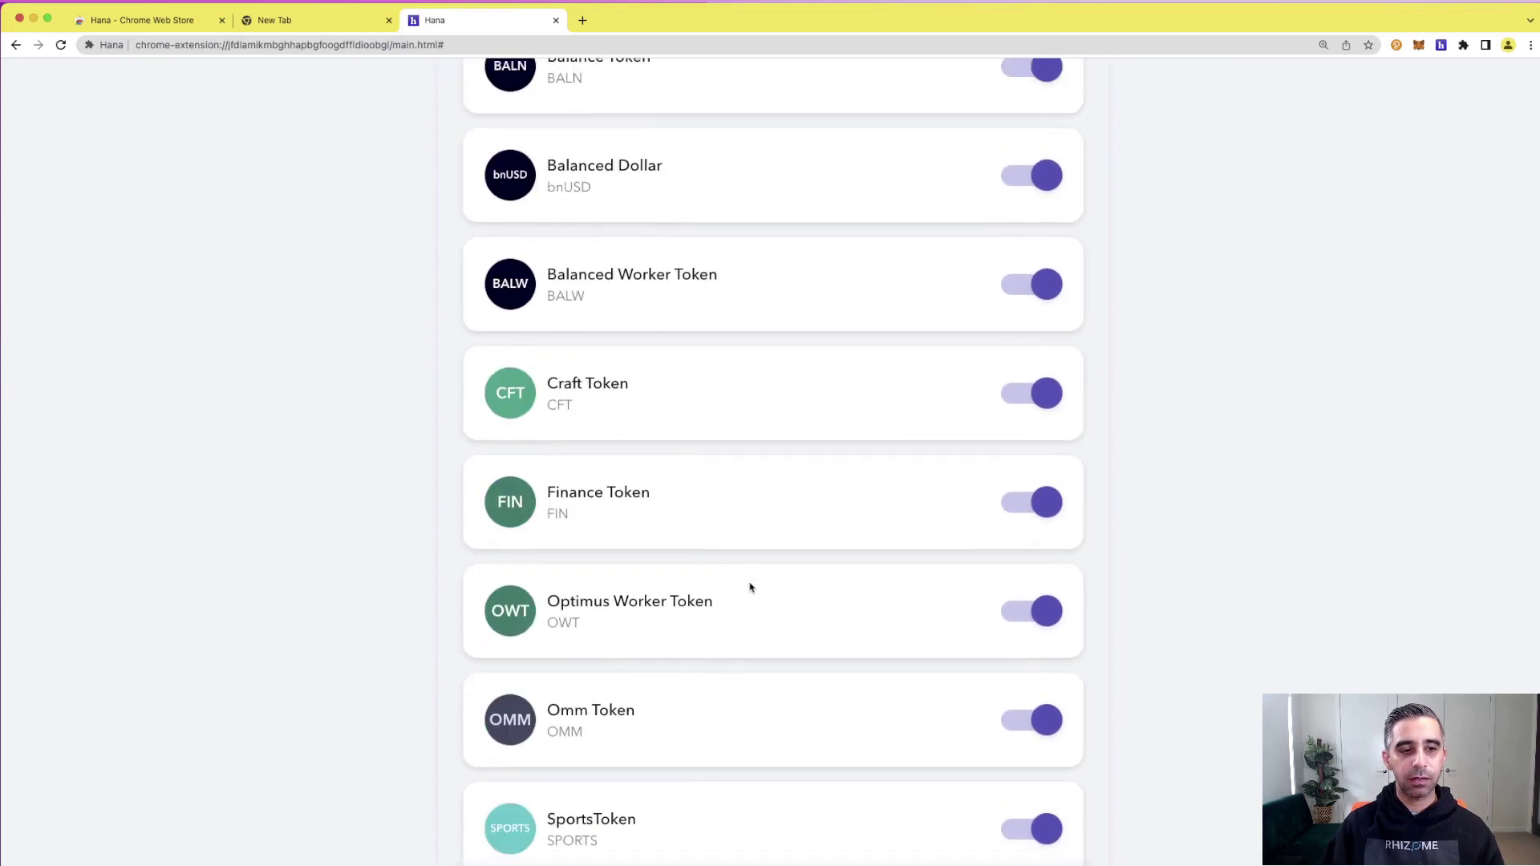
scroll(752, 583, up, 5)
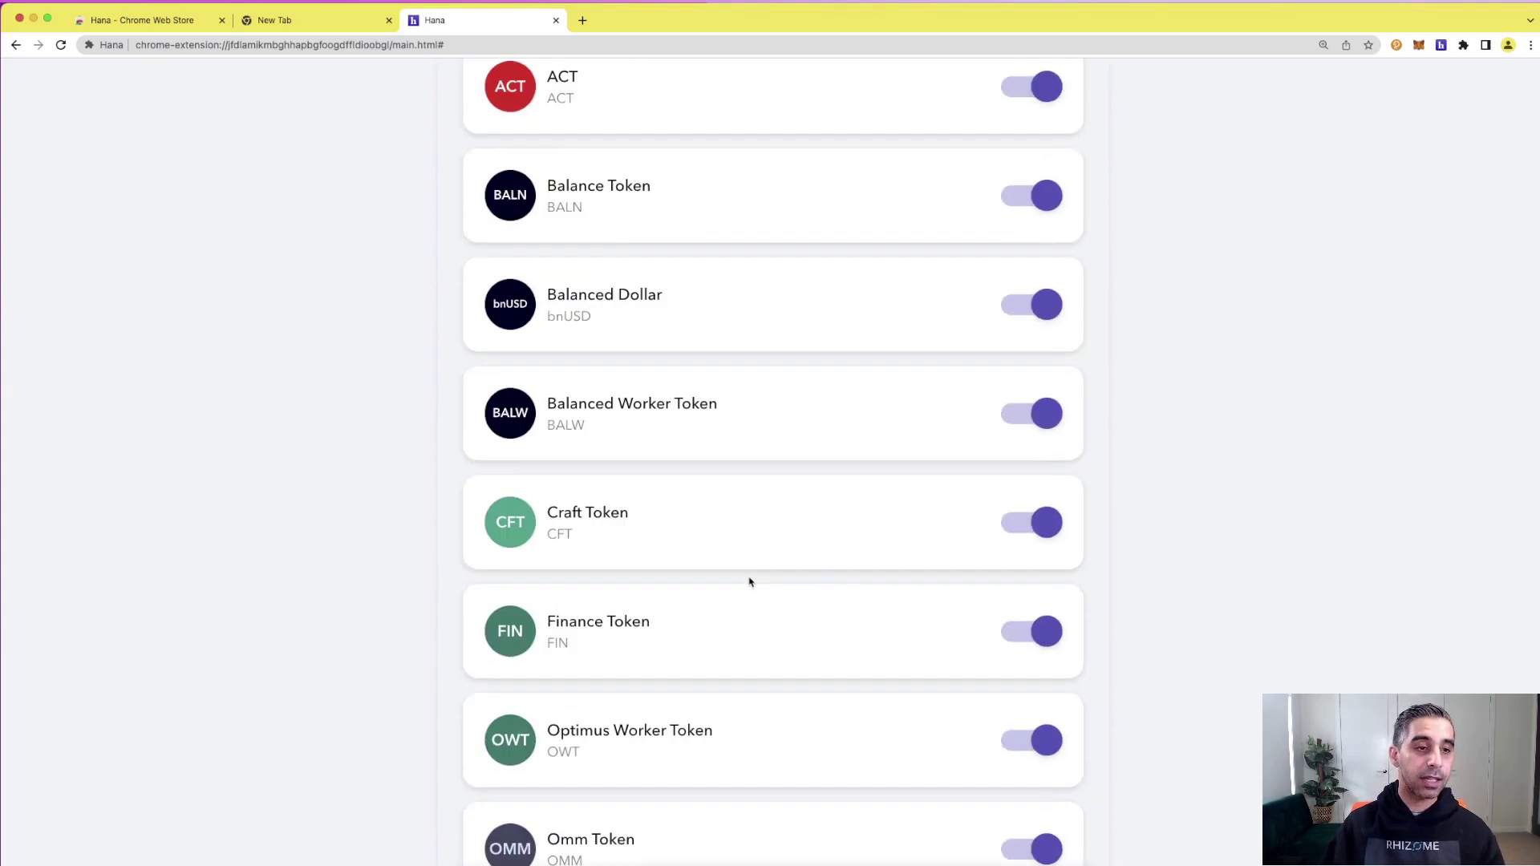
scroll(748, 583, up, 6)
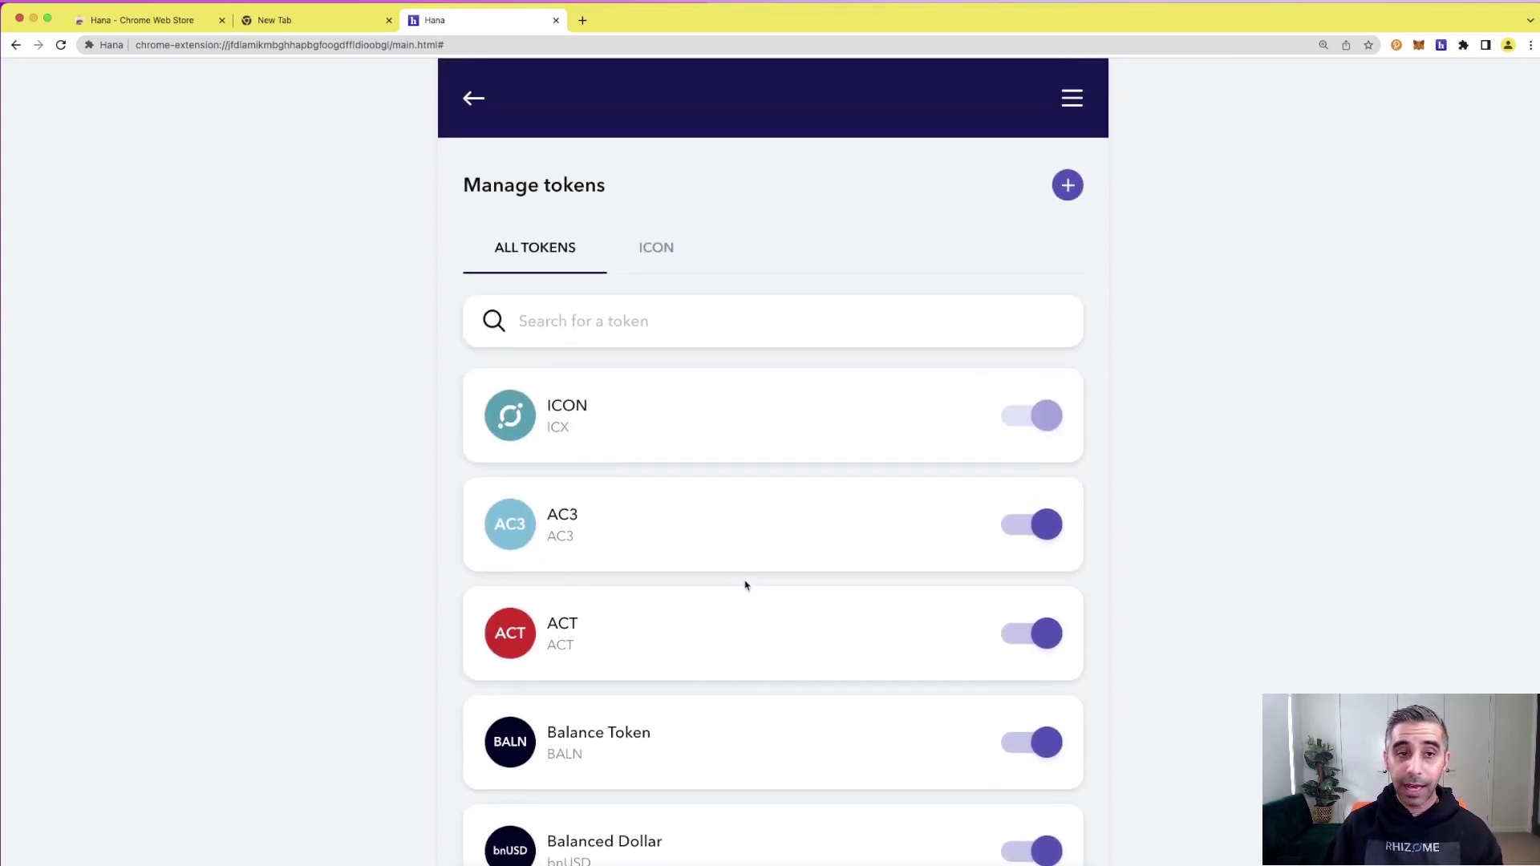
click(651, 324)
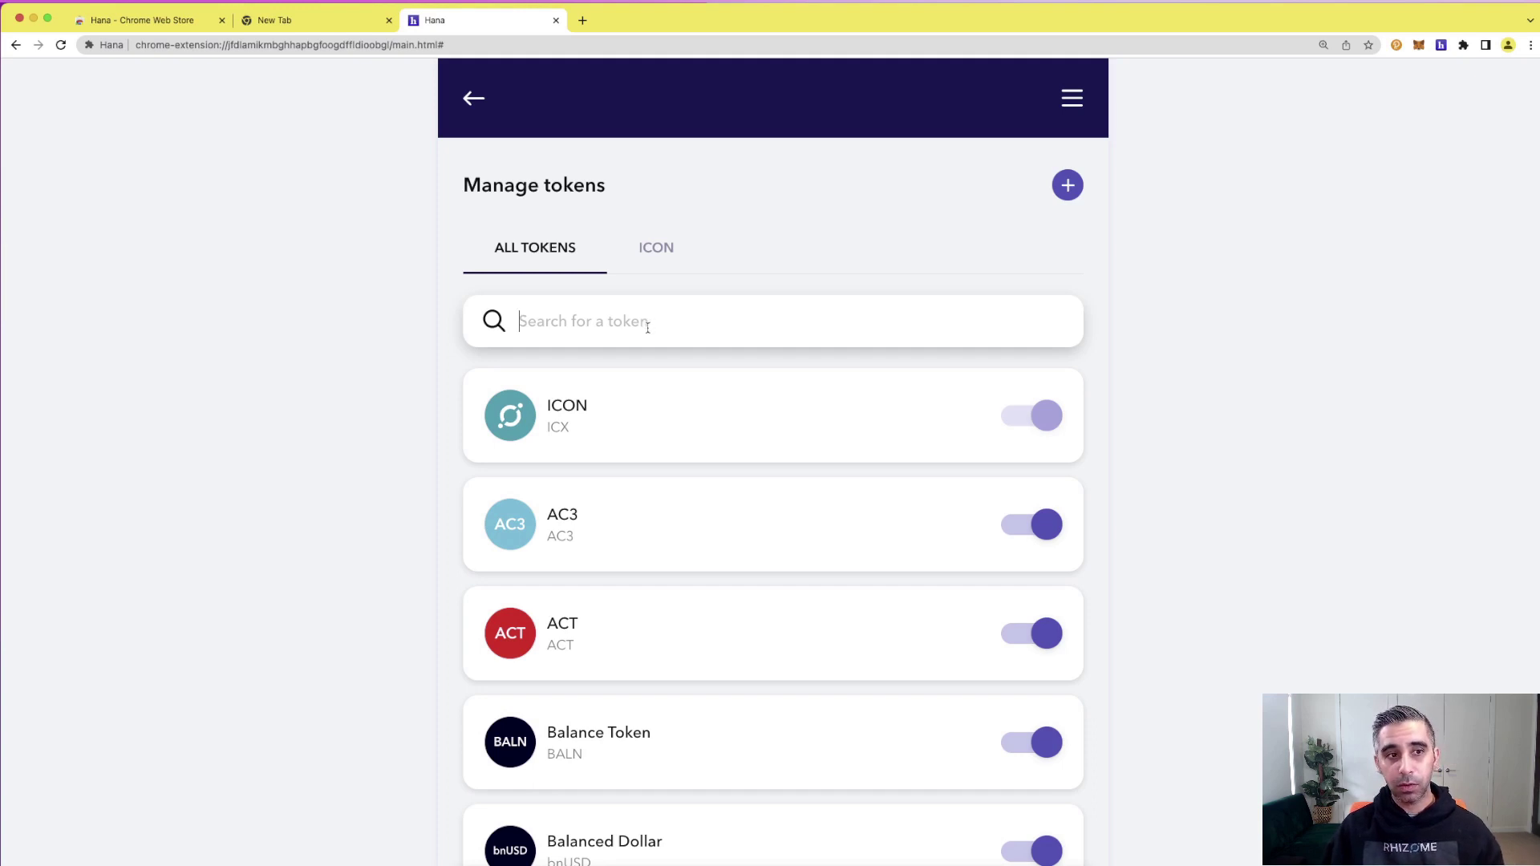
- View the Add custom token form, then go back to Wallet 1's home
click(1068, 185)
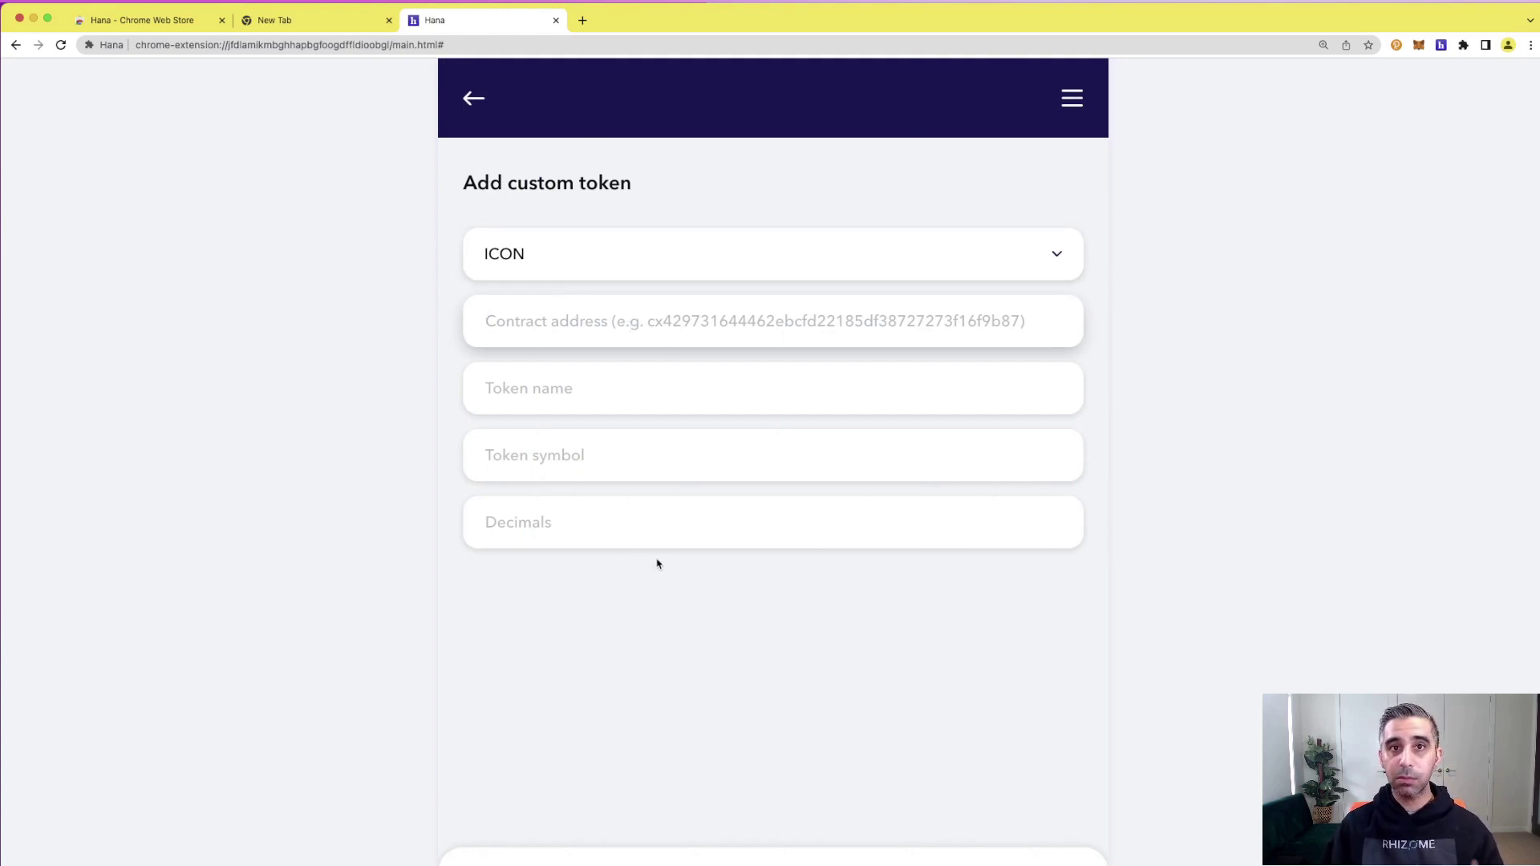
click(478, 94)
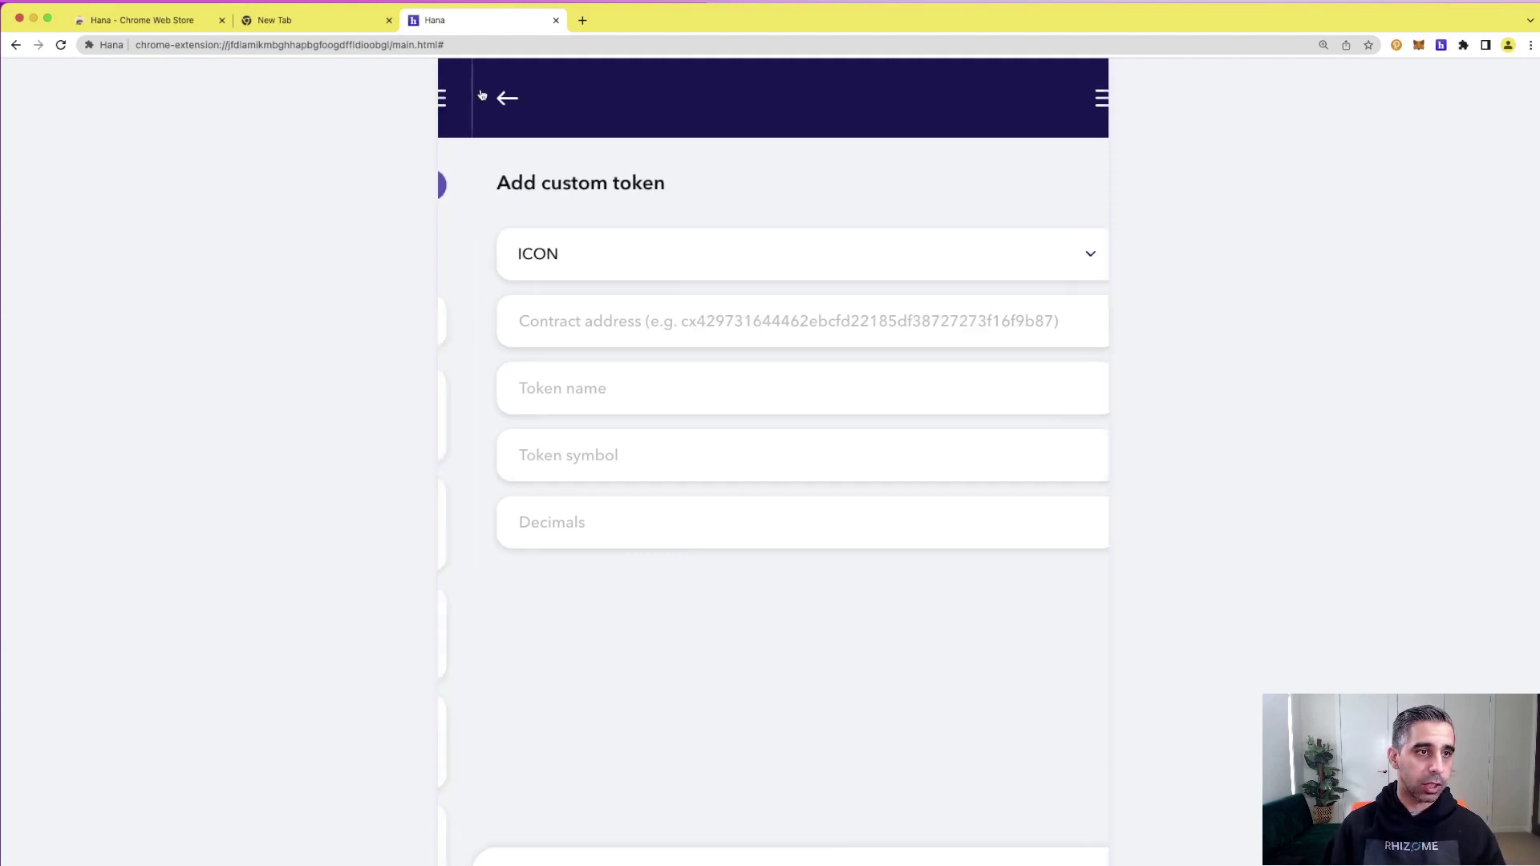
click(467, 101)
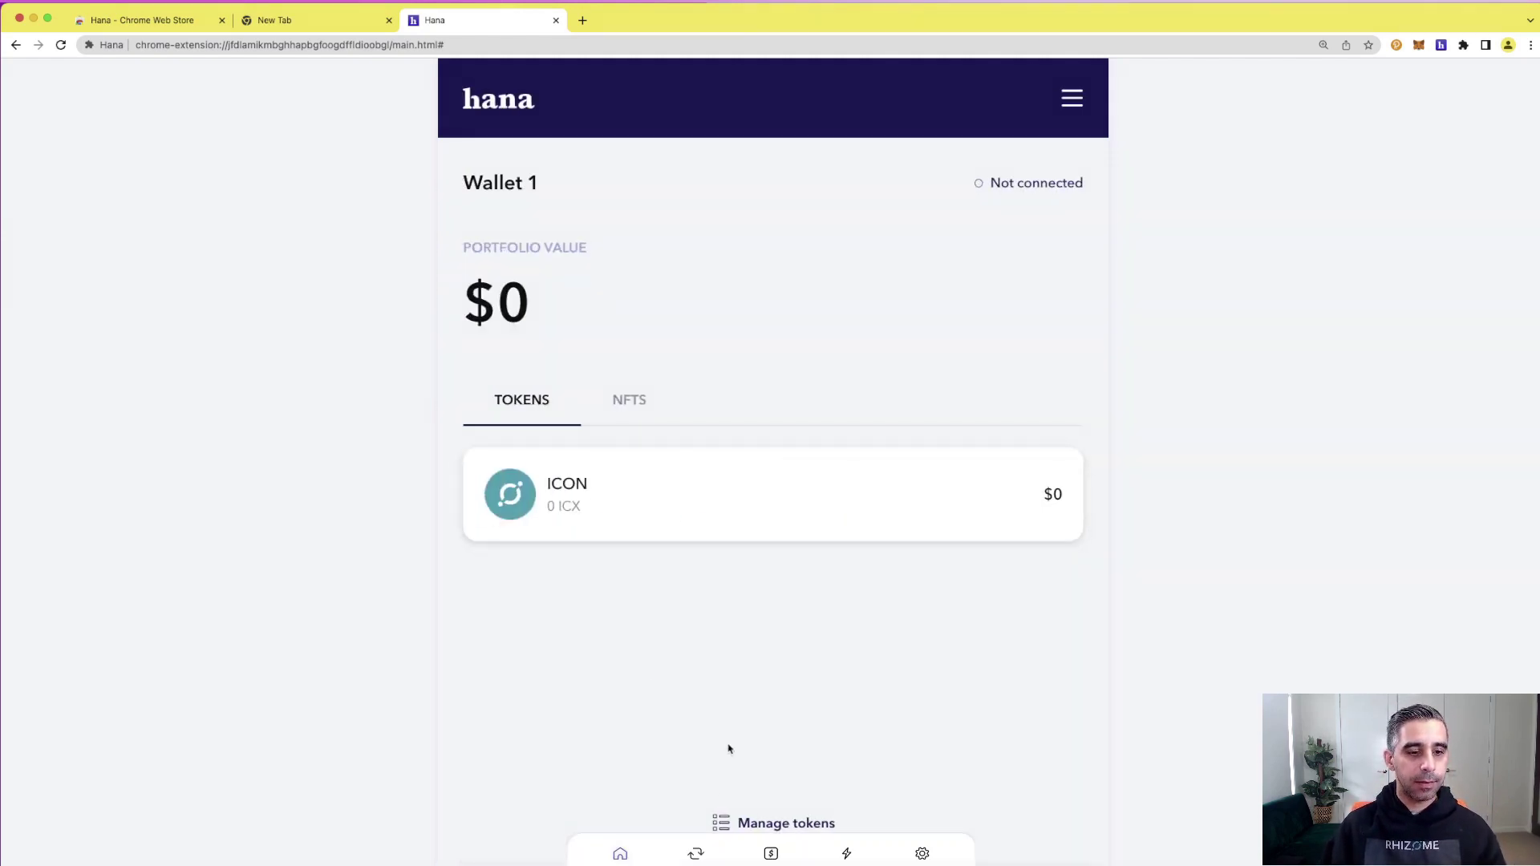
- Copy Wallet 1's ICX receiving address from Trade > Receive > ICON
click(695, 853)
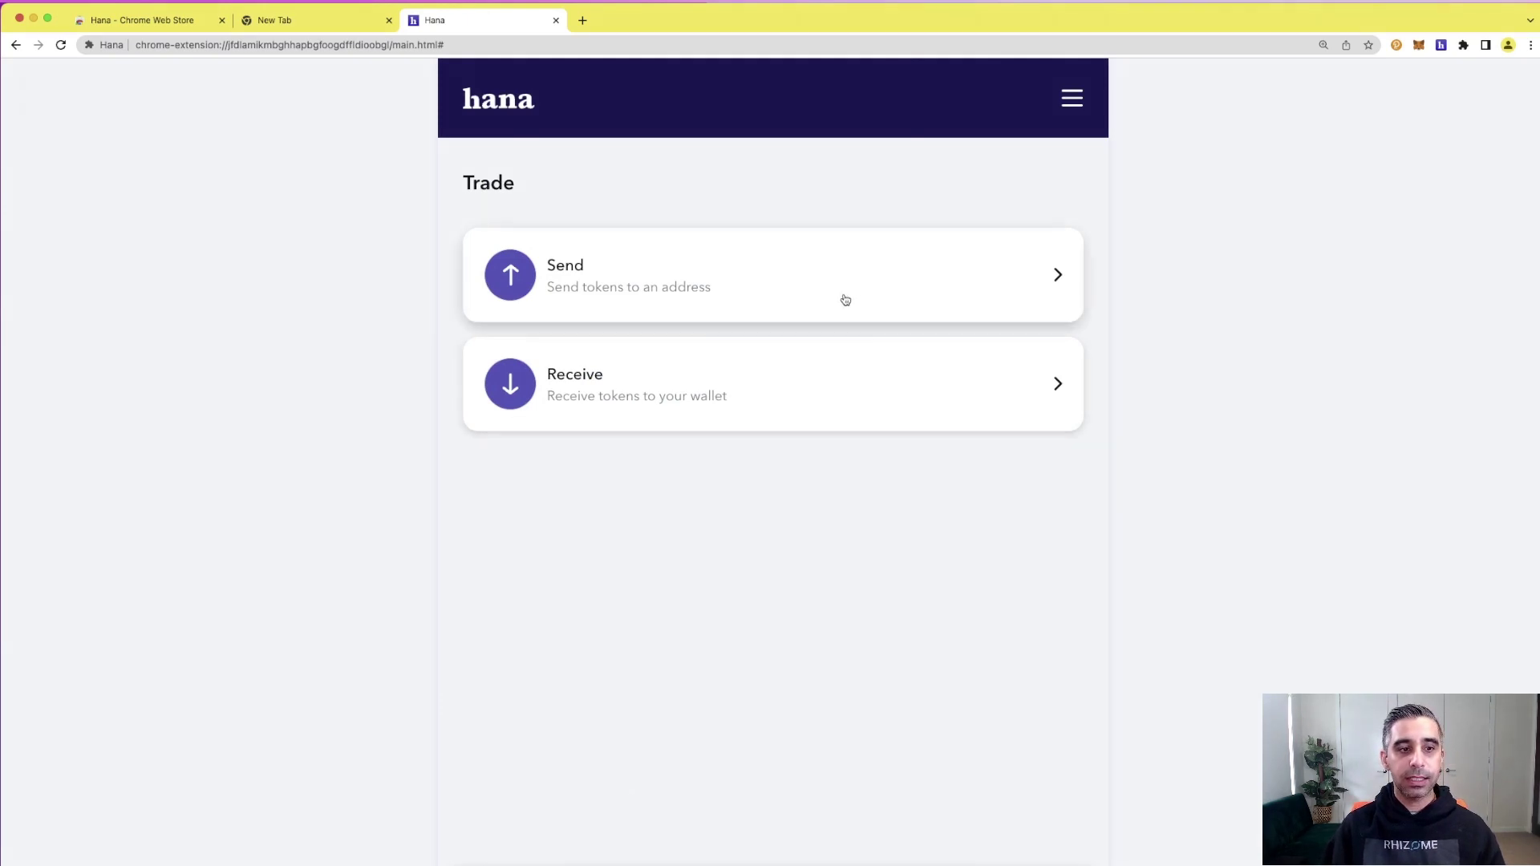
click(845, 378)
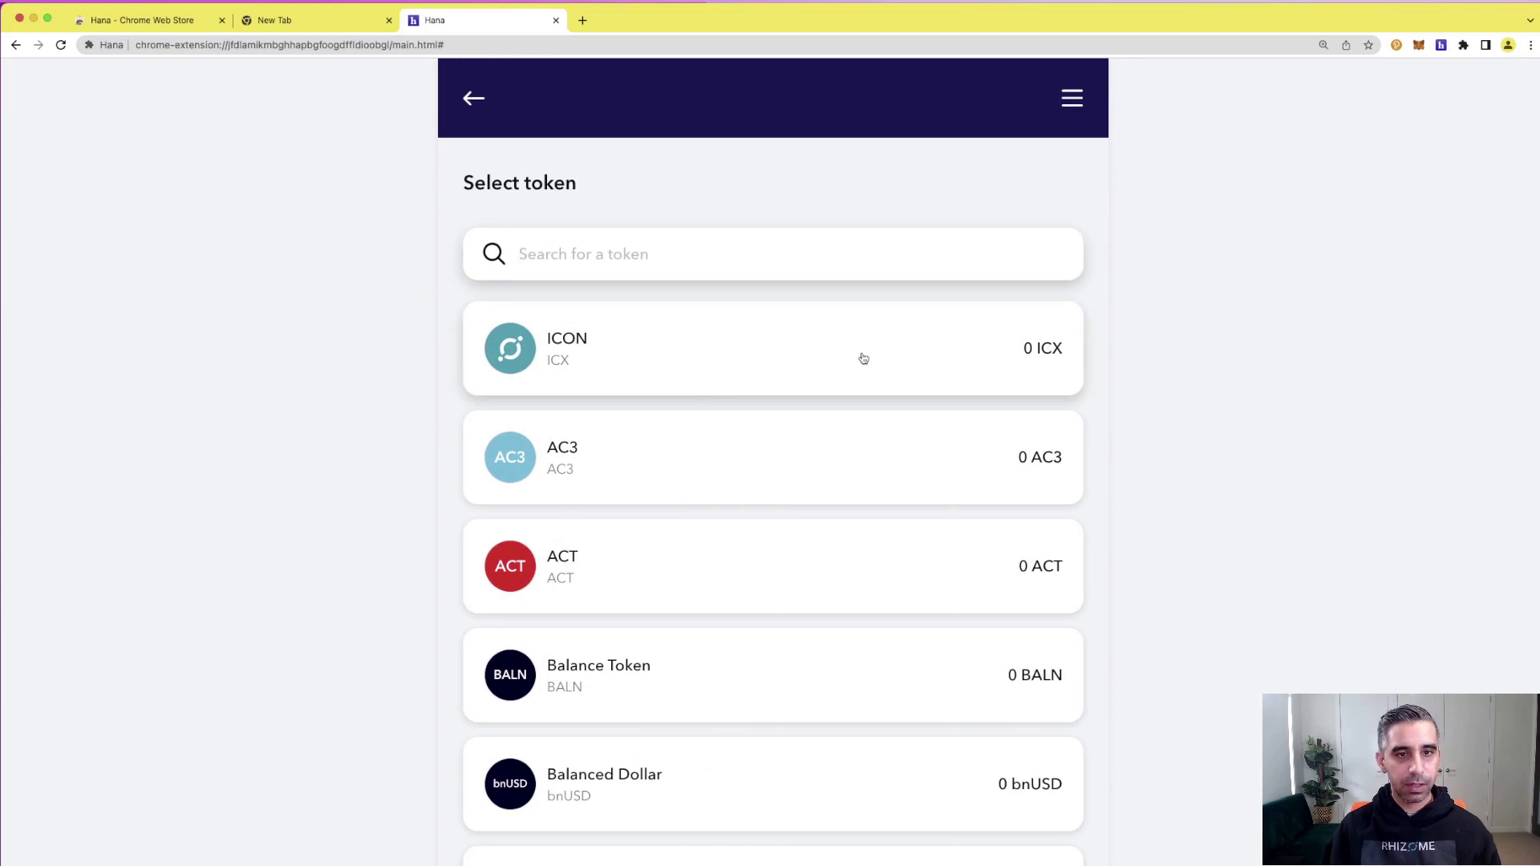
click(684, 355)
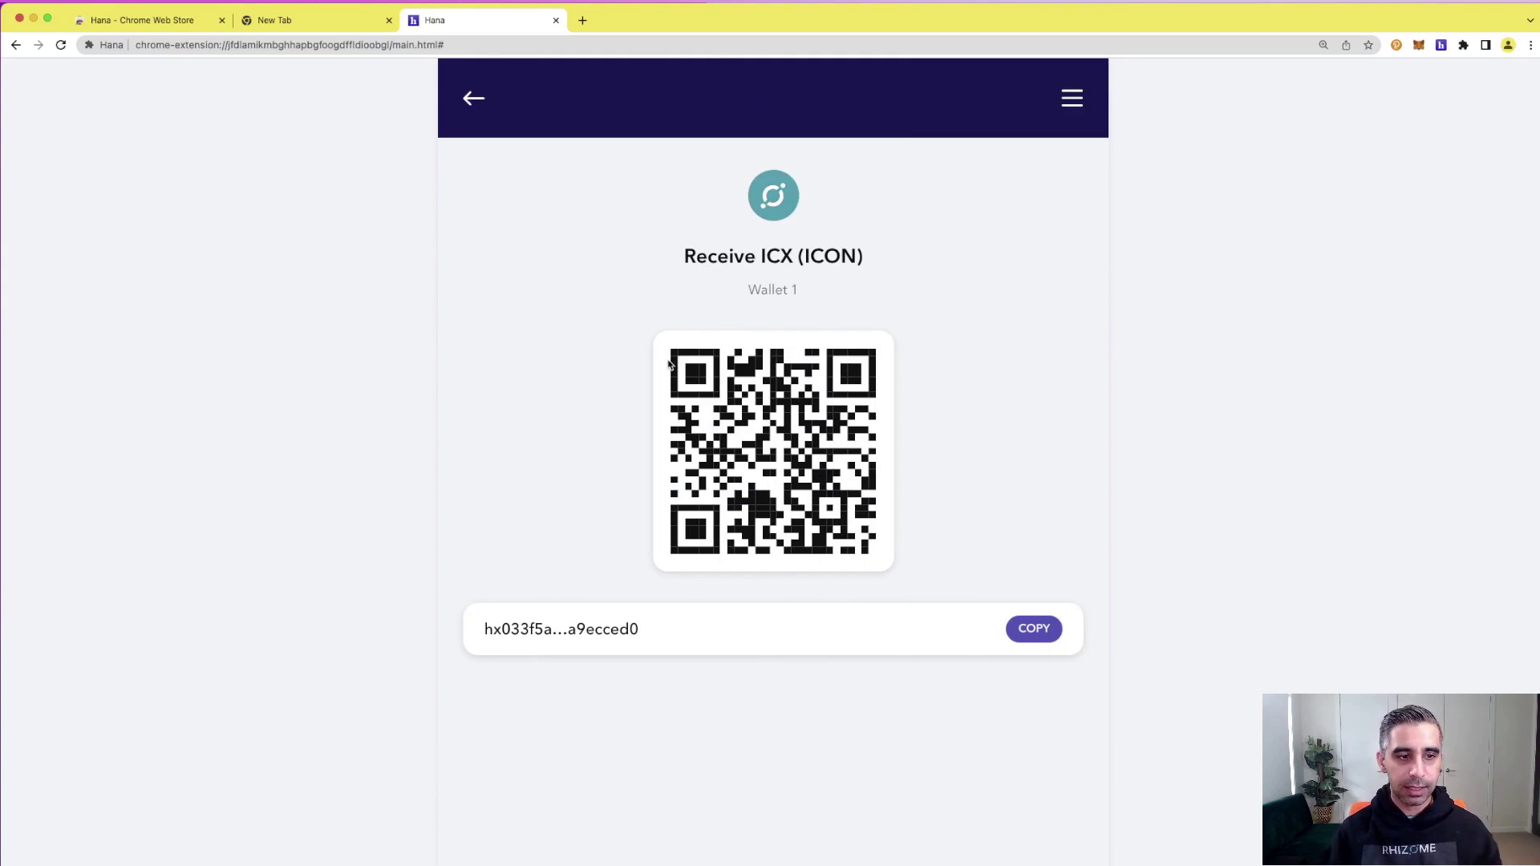
click(1022, 633)
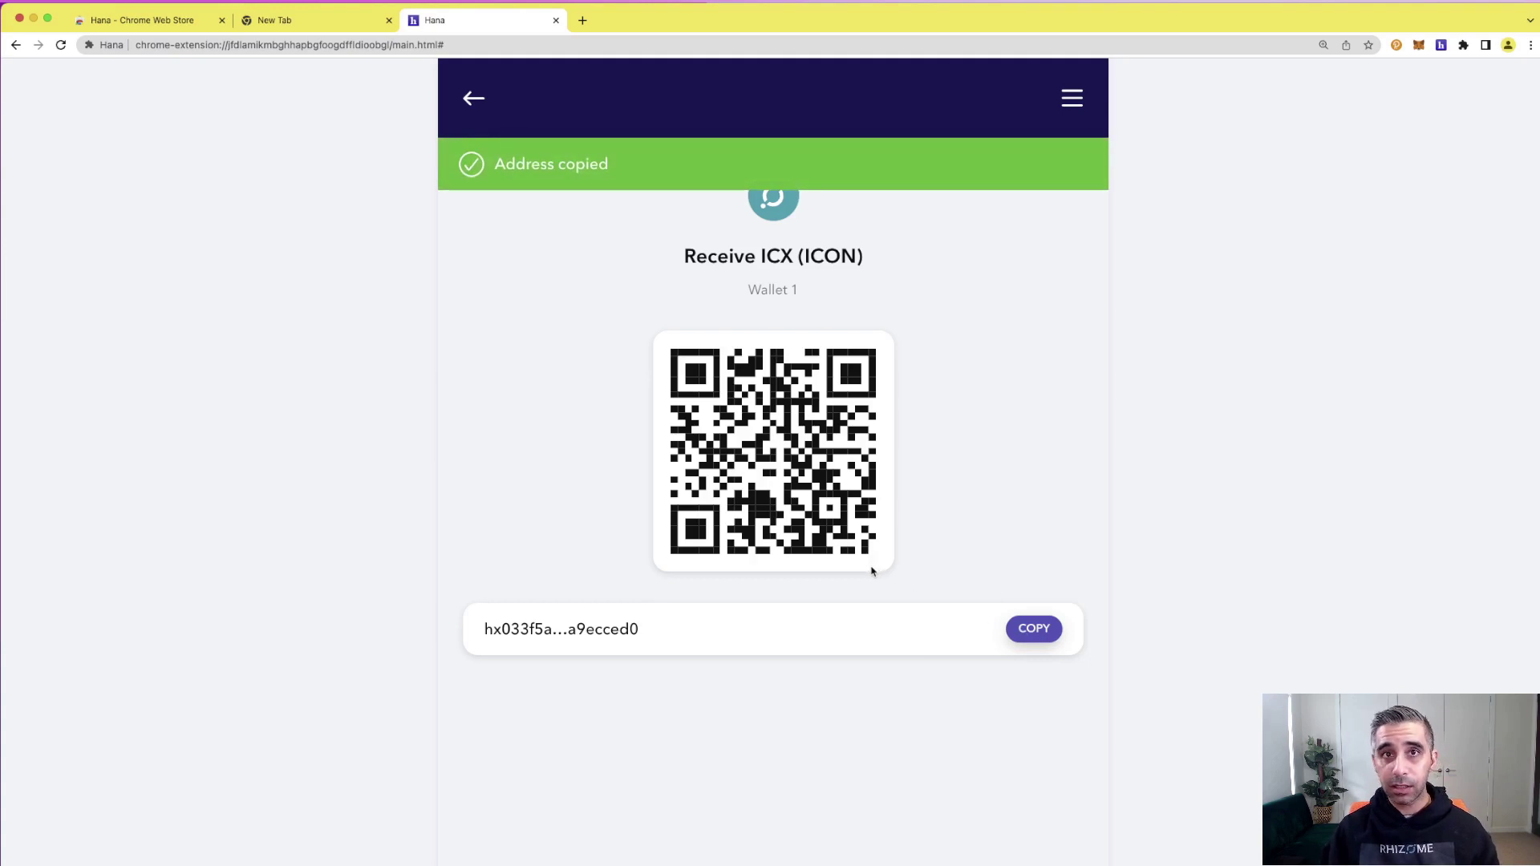
- Check the Balance Token receiving page, then go back to the Trade page
click(474, 98)
click(703, 685)
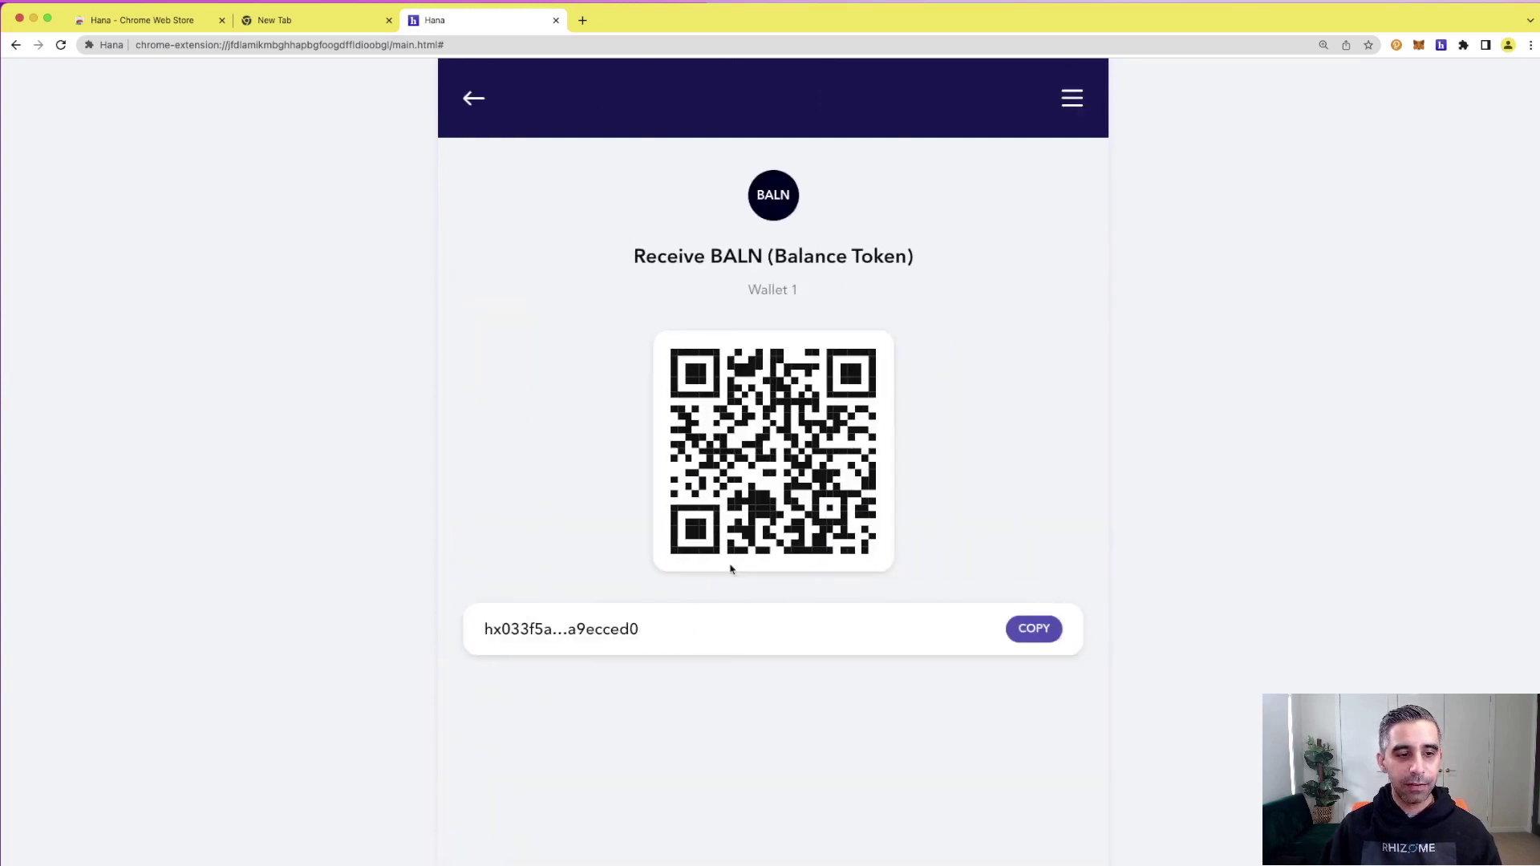
click(474, 99)
click(474, 100)
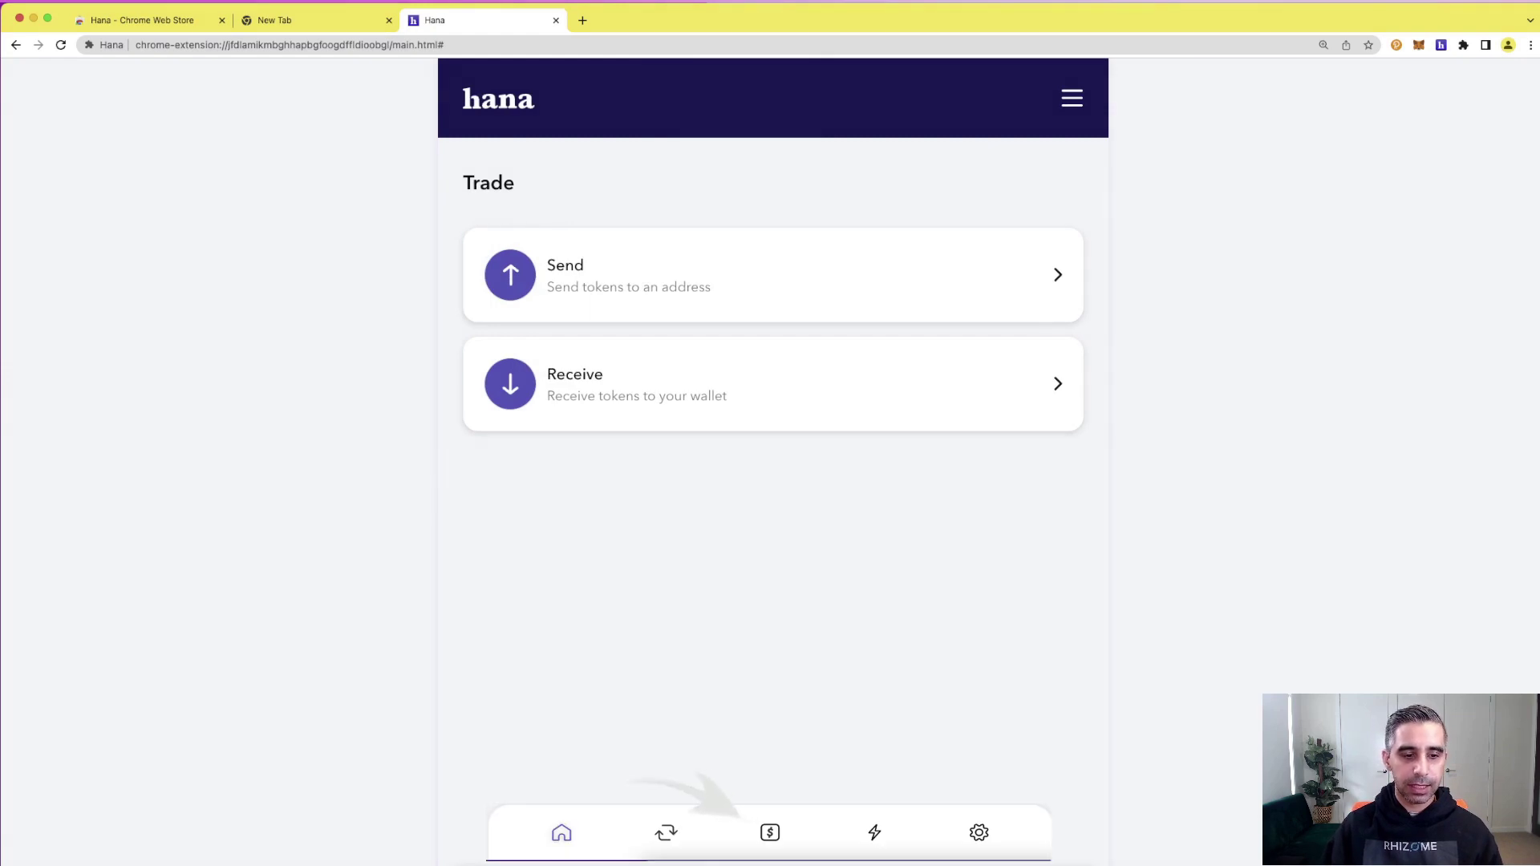
- View the ICON staking page, then look at Manage wallet's add-wallet options in Settings
click(762, 828)
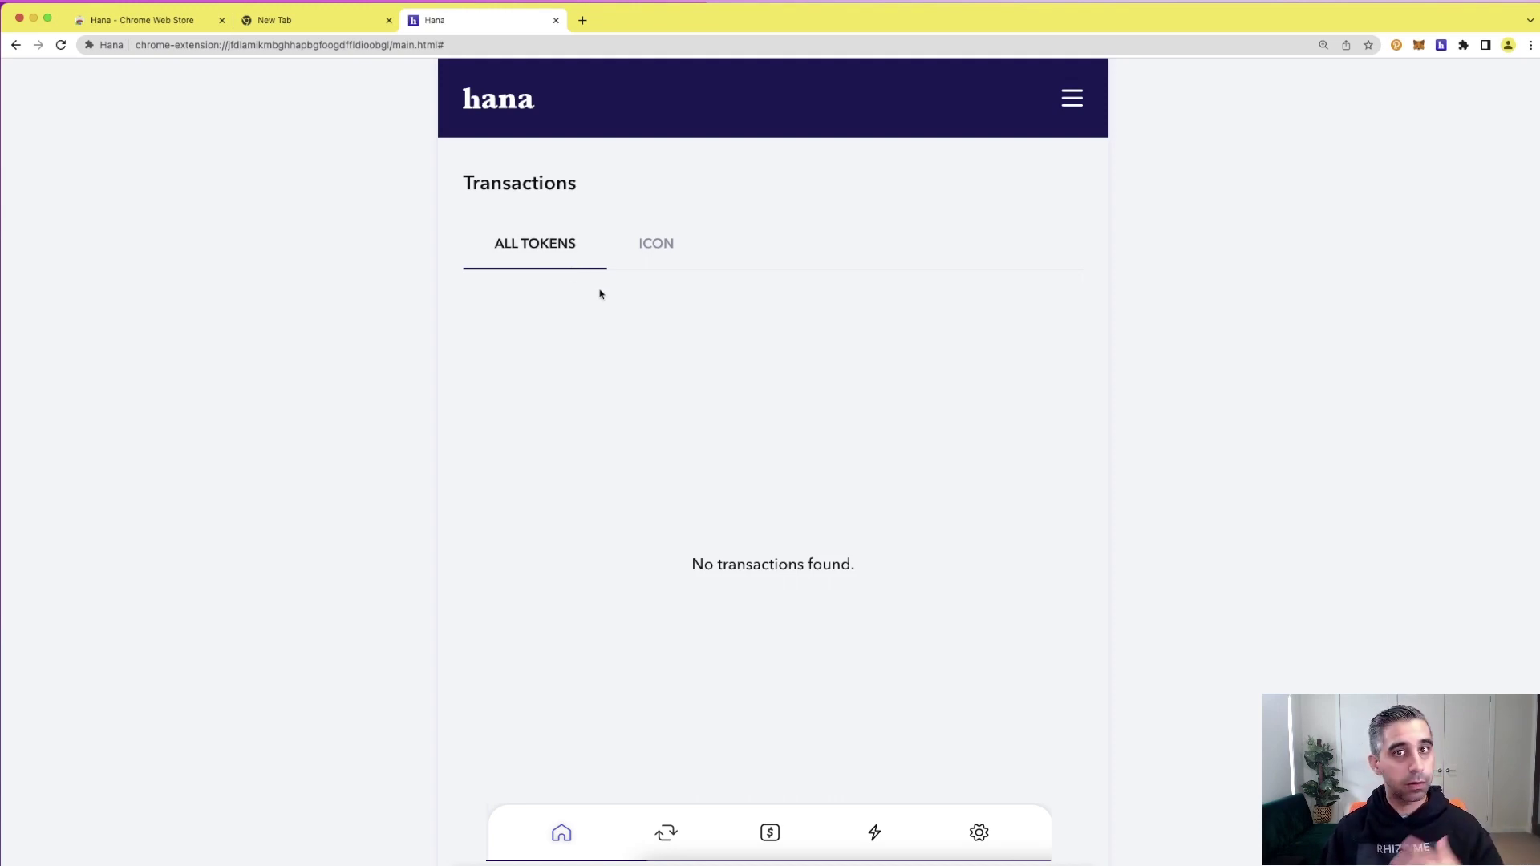
click(979, 833)
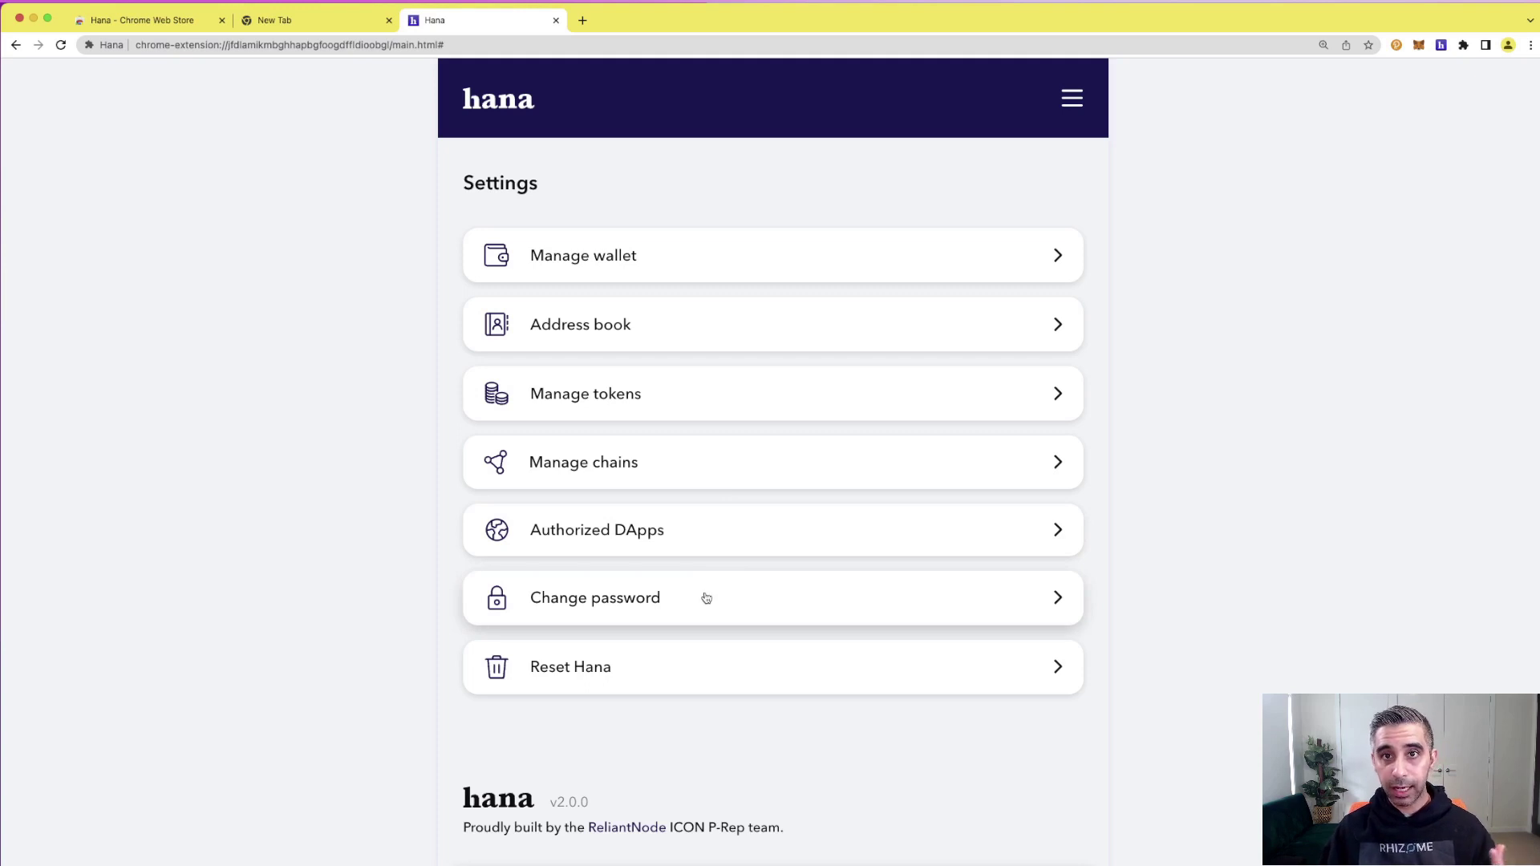
click(898, 266)
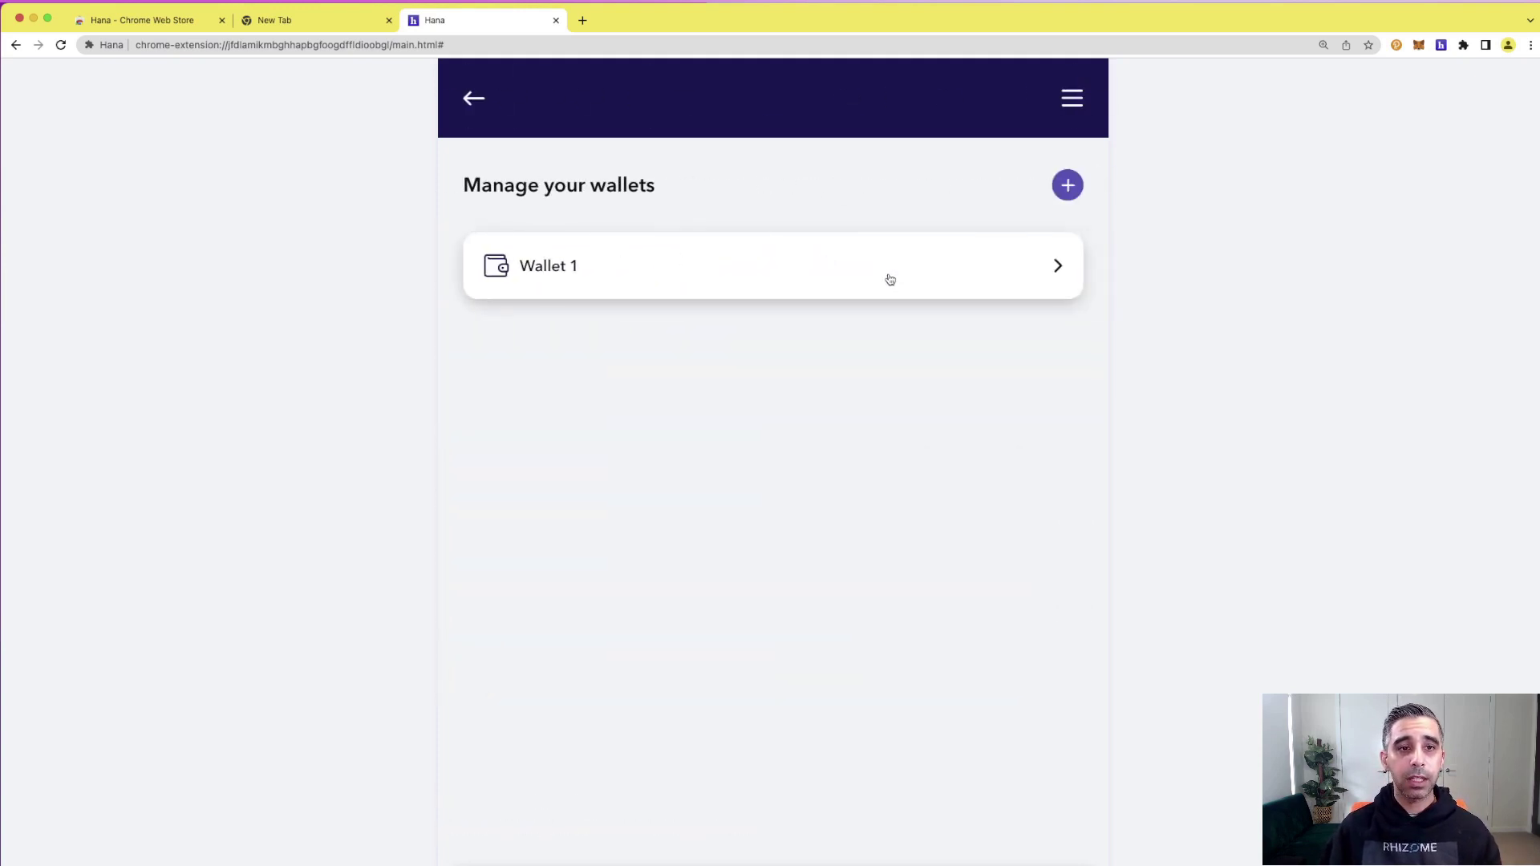
click(1056, 198)
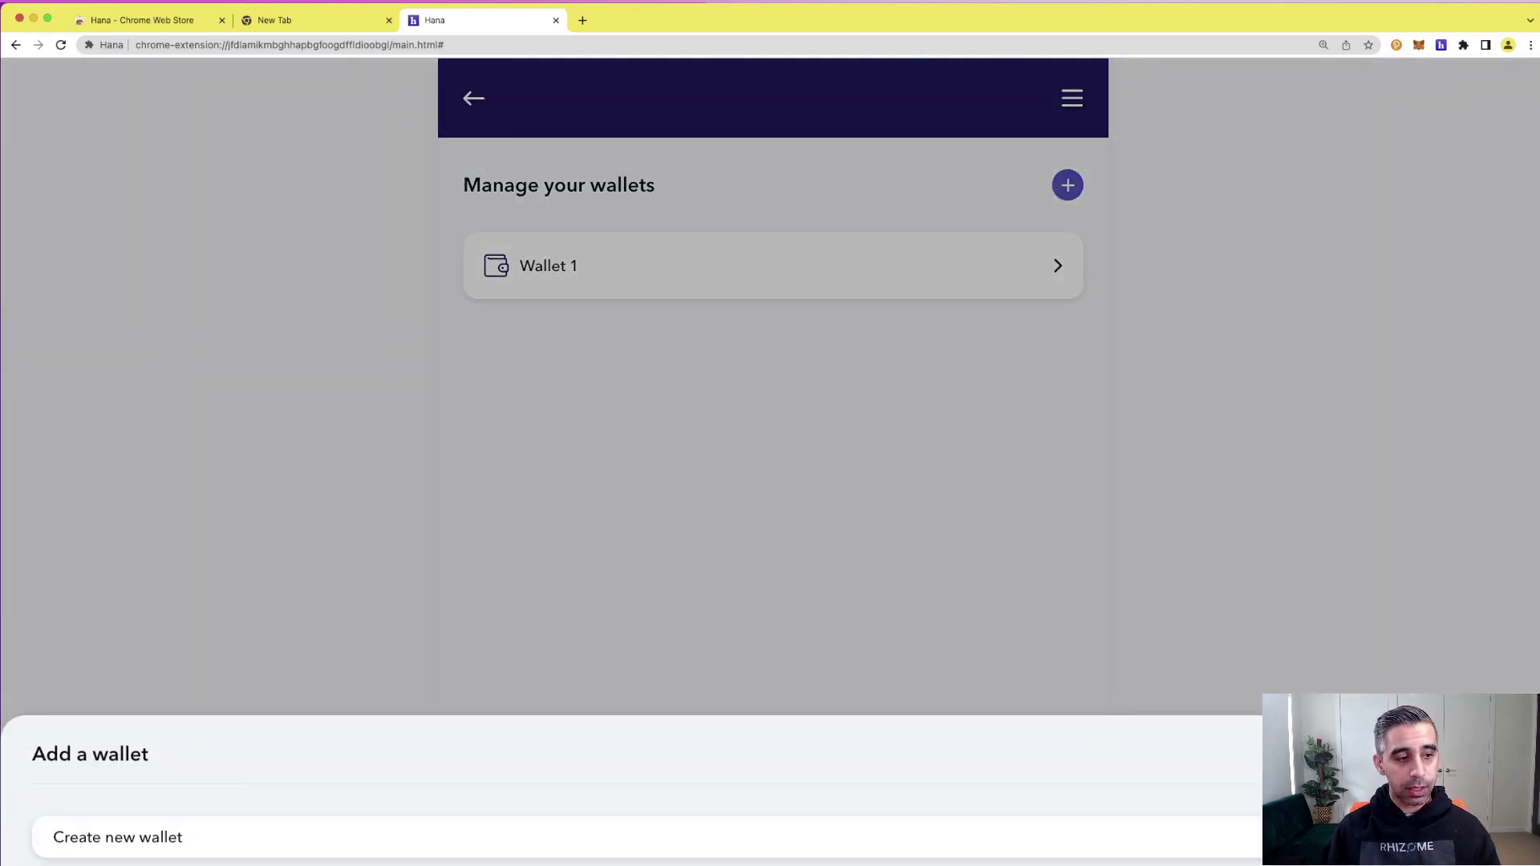
click(699, 420)
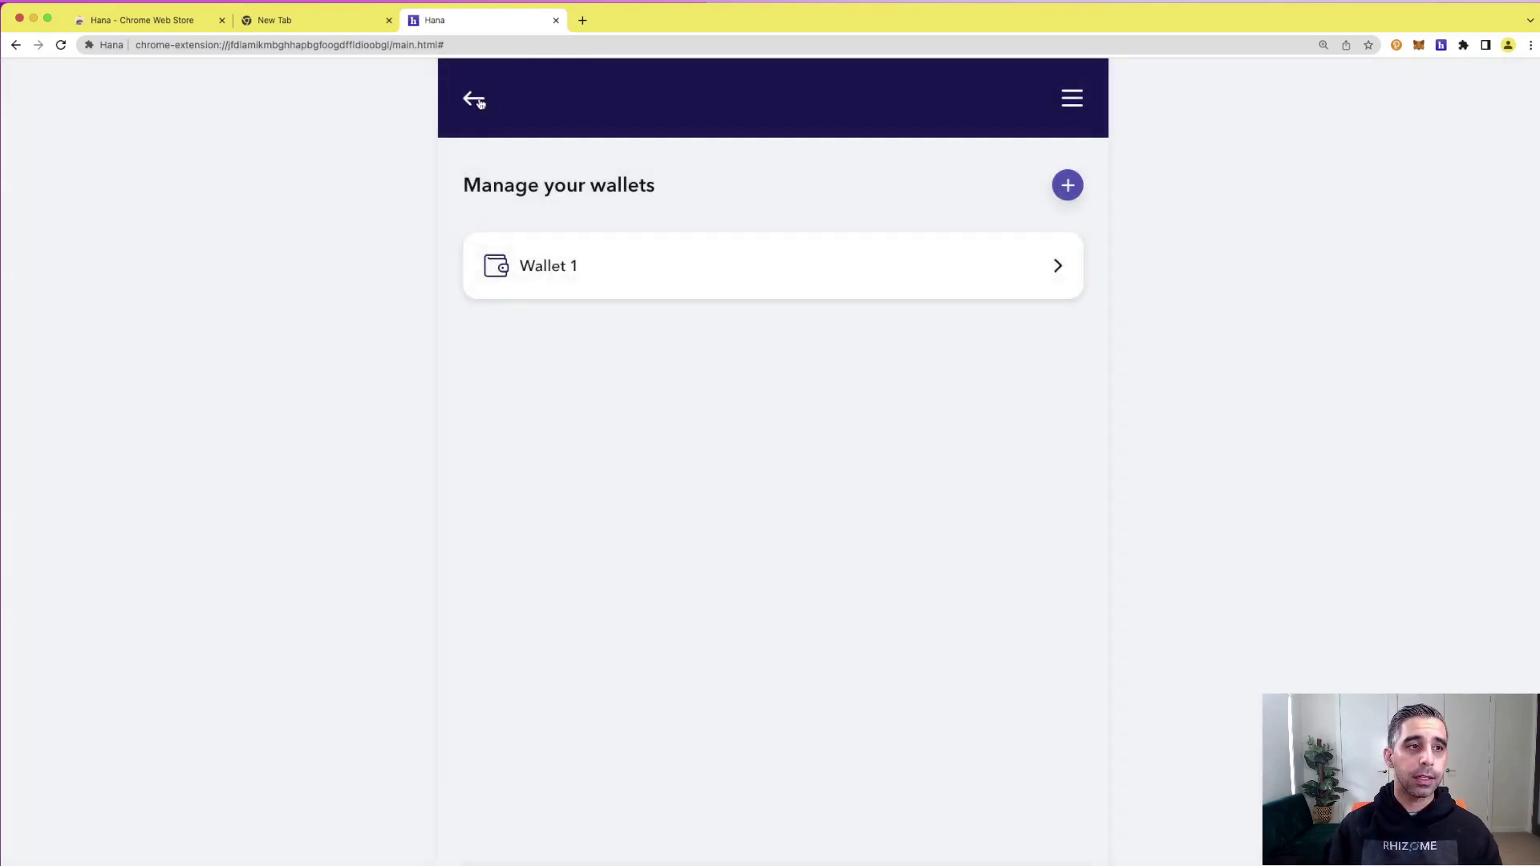
click(474, 102)
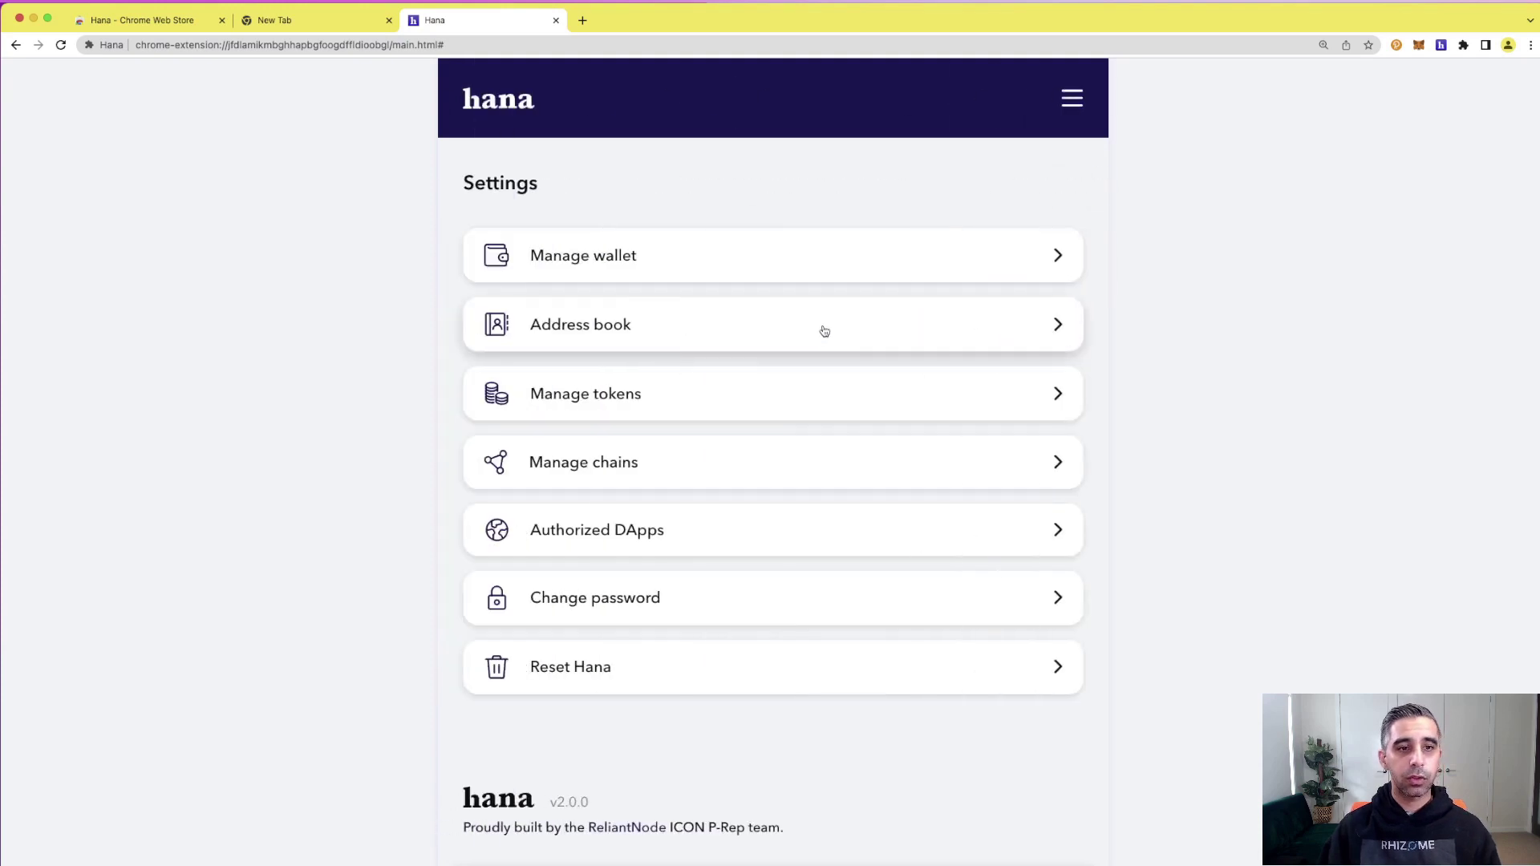
- Inspect Manage tokens, Manage chains and Authorized DApps in Settings
click(766, 407)
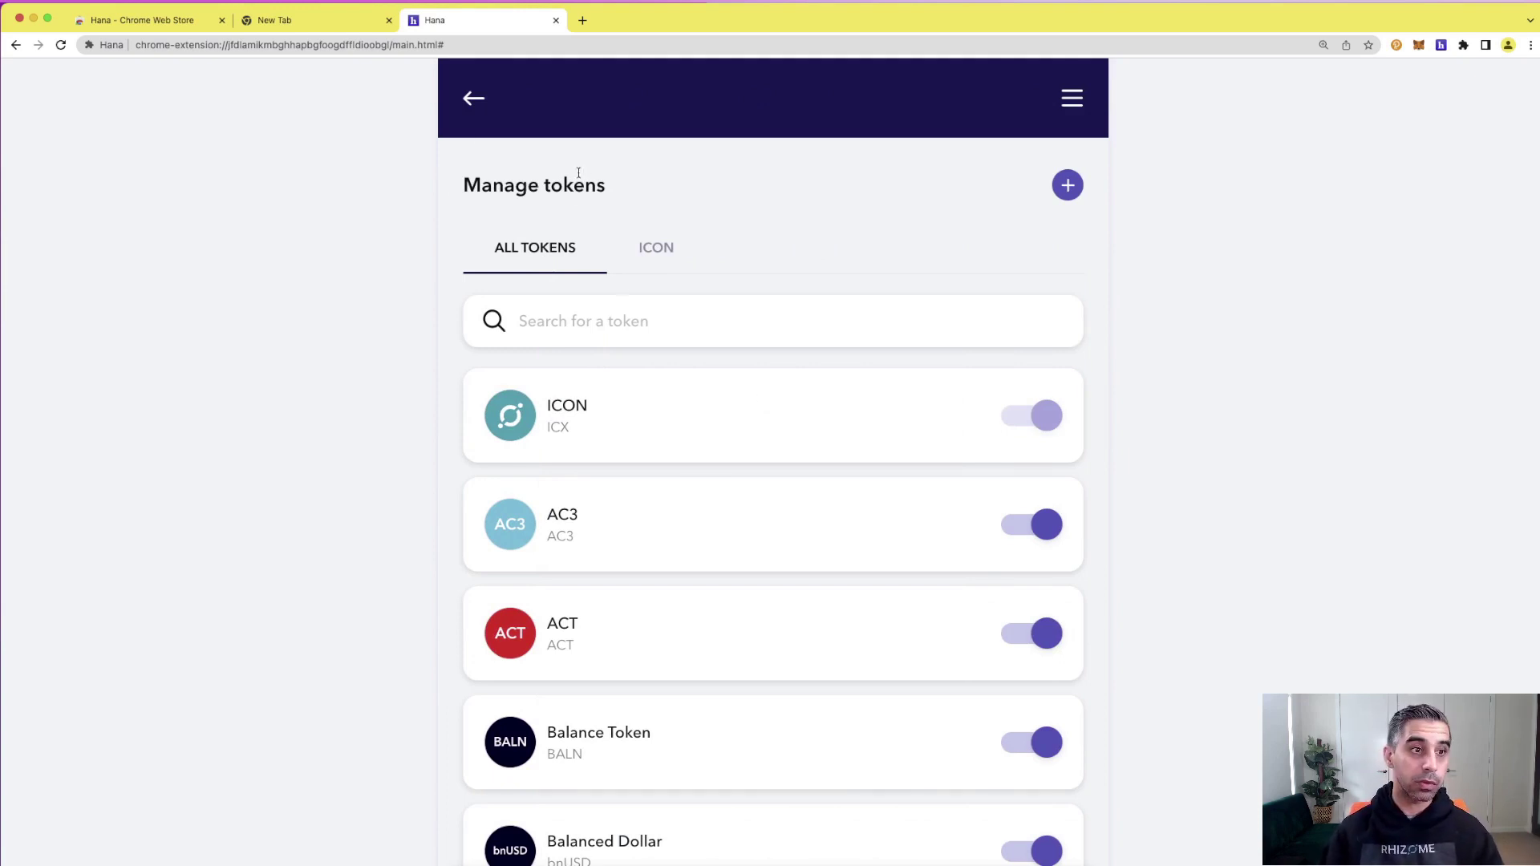
click(474, 98)
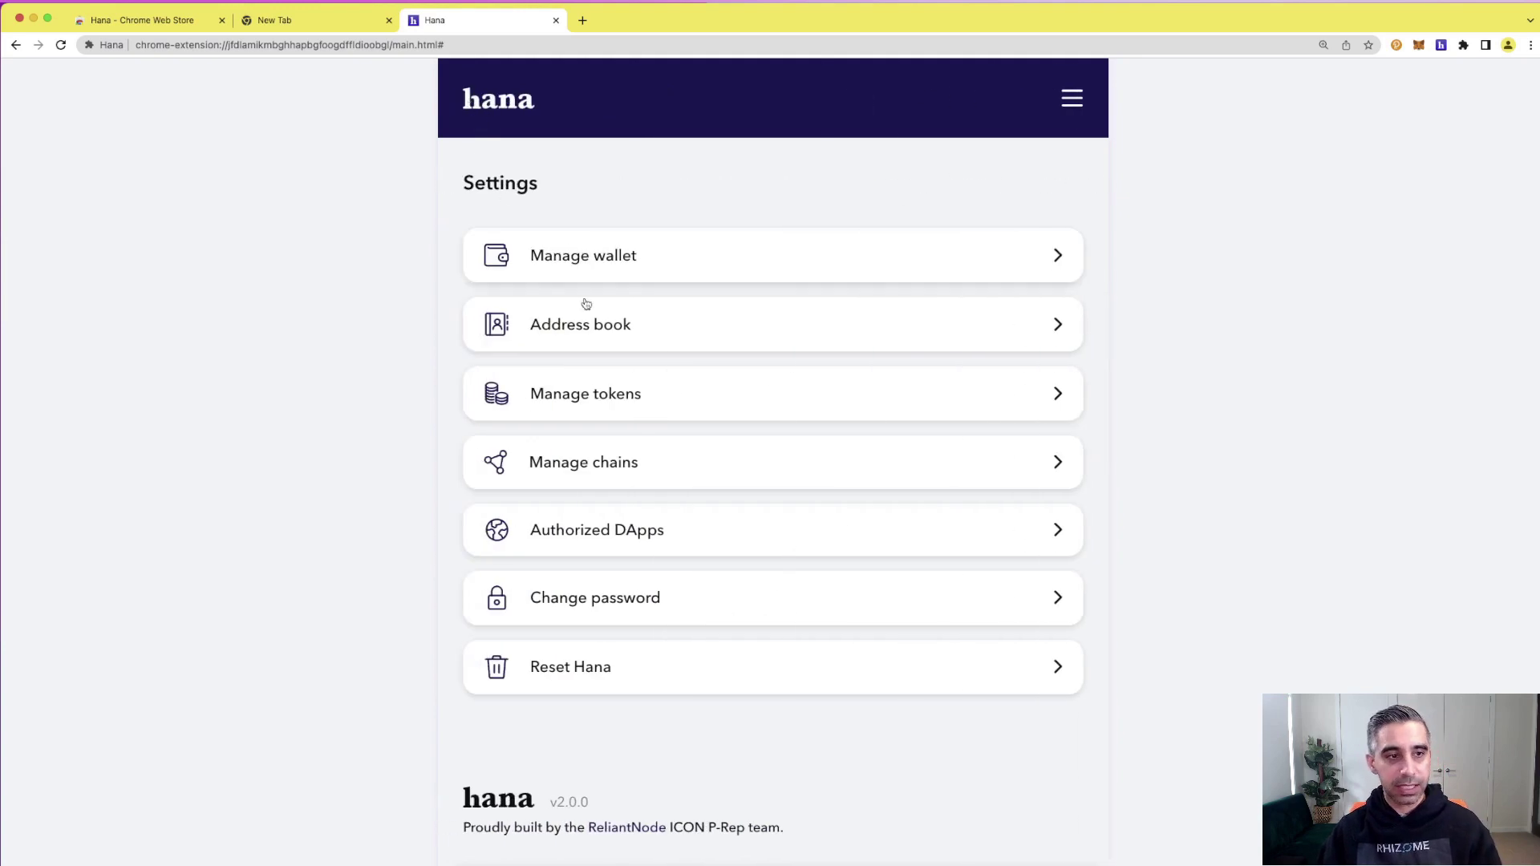
click(713, 458)
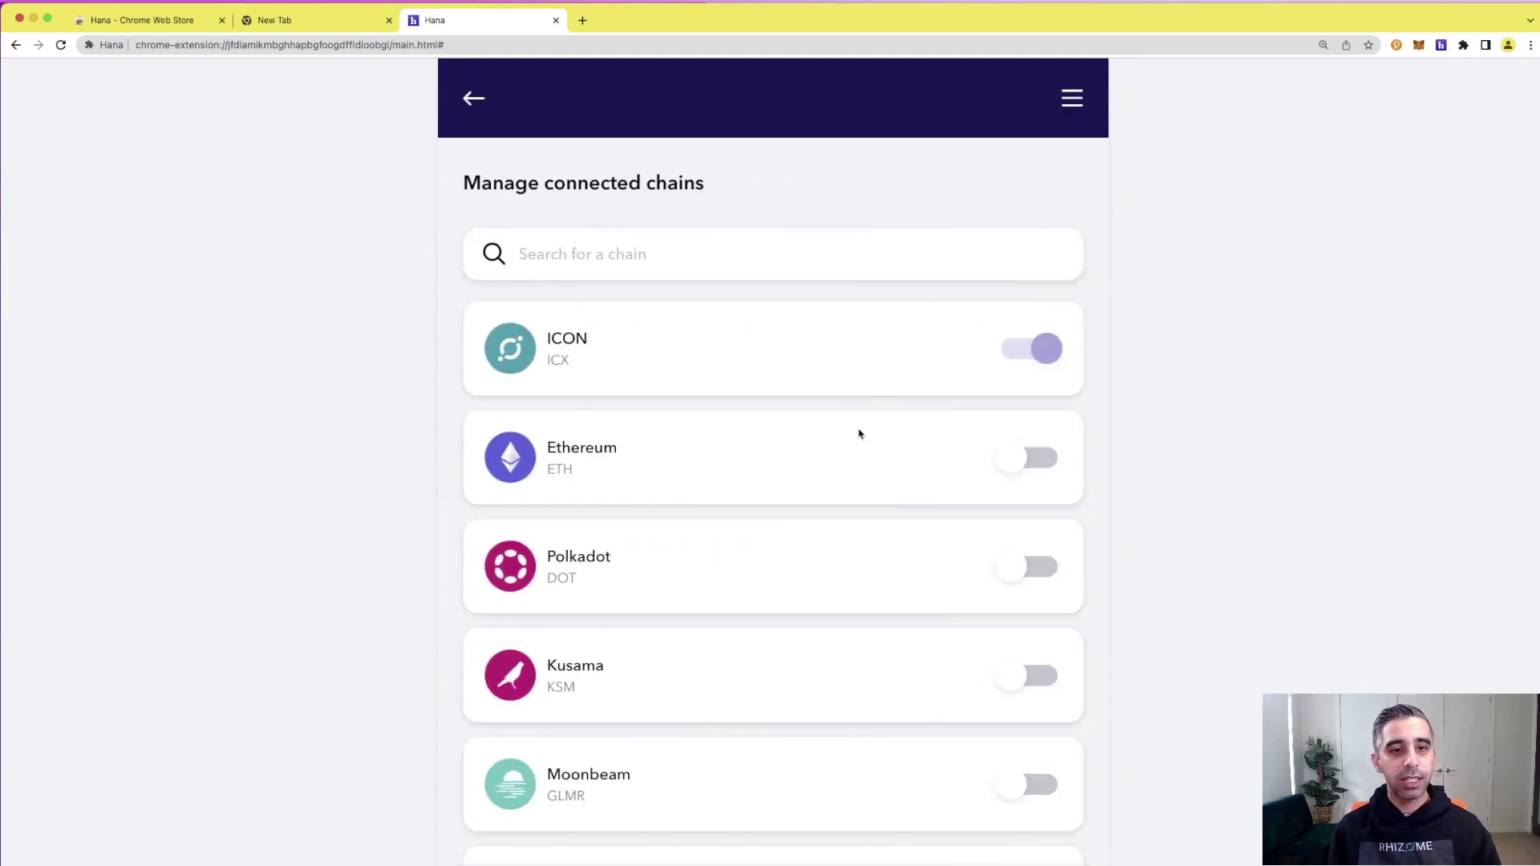
click(473, 98)
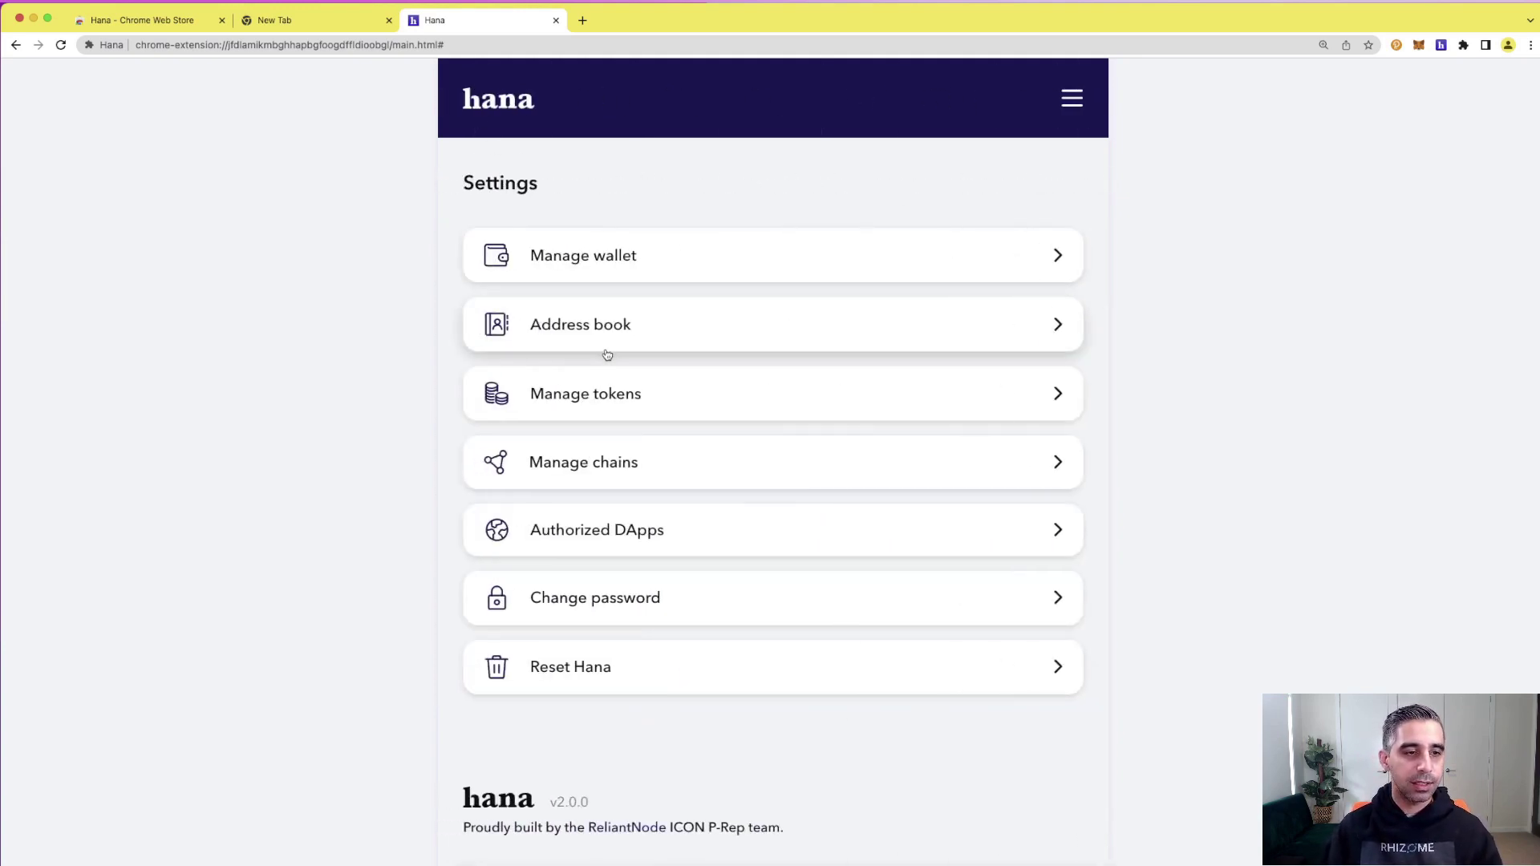
click(684, 531)
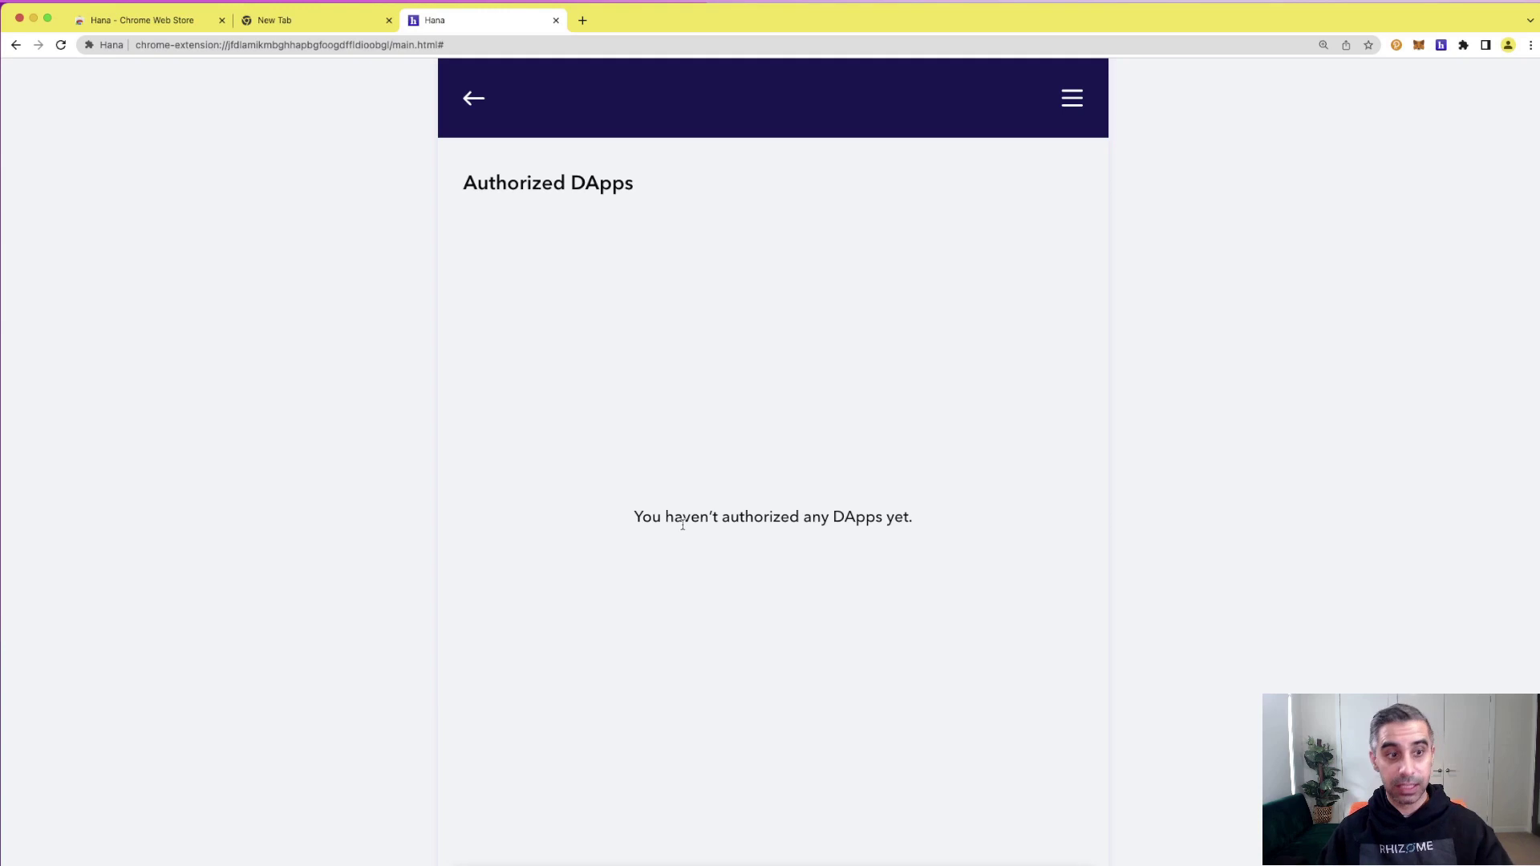
click(473, 99)
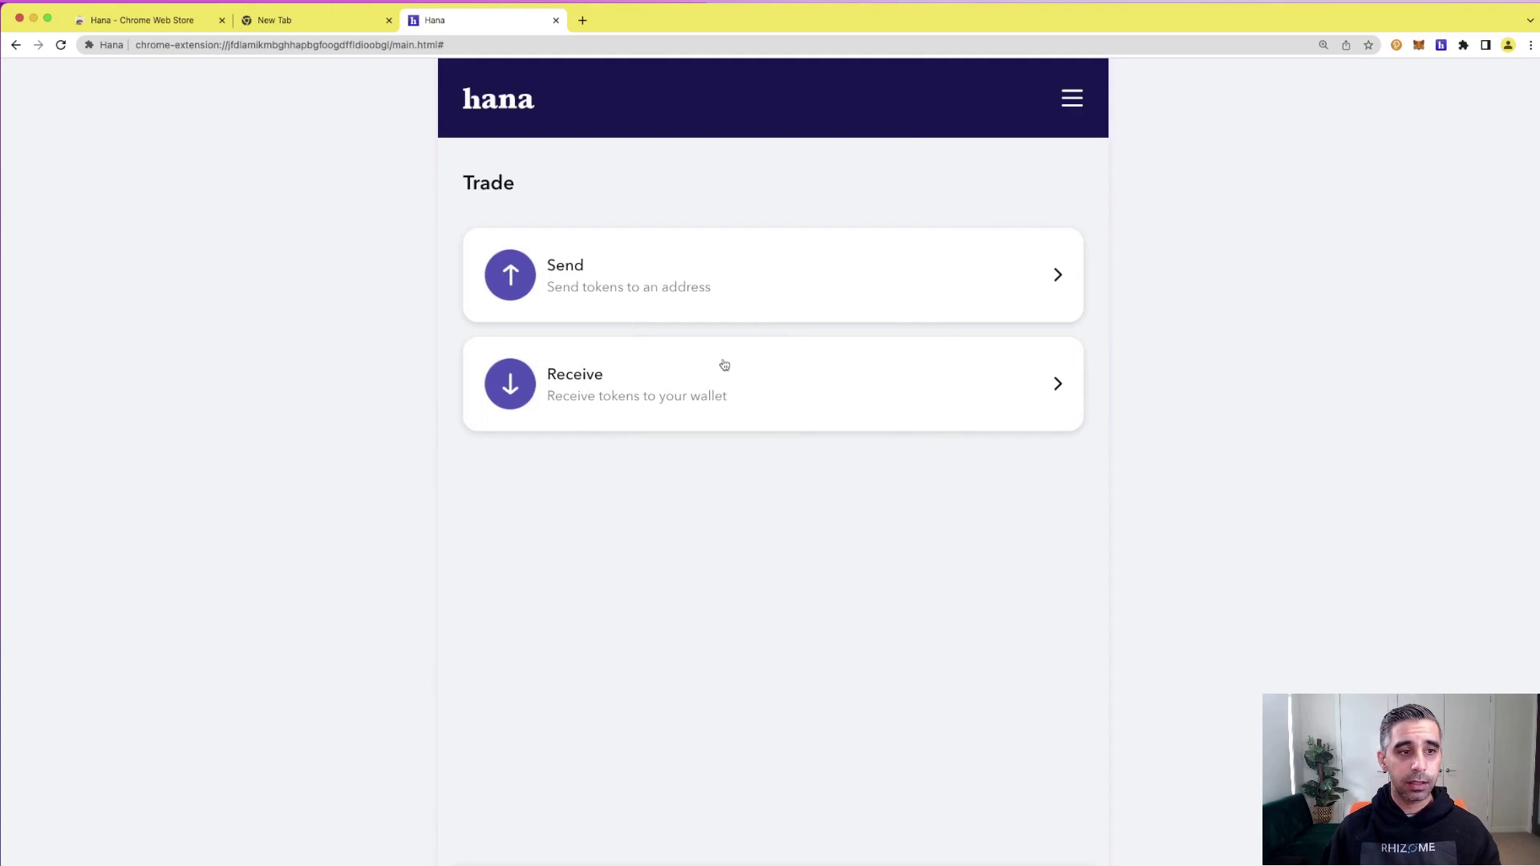
- Copy the ICON receiving address so 25 ICX can be sent to Wallet 1
click(800, 396)
click(612, 361)
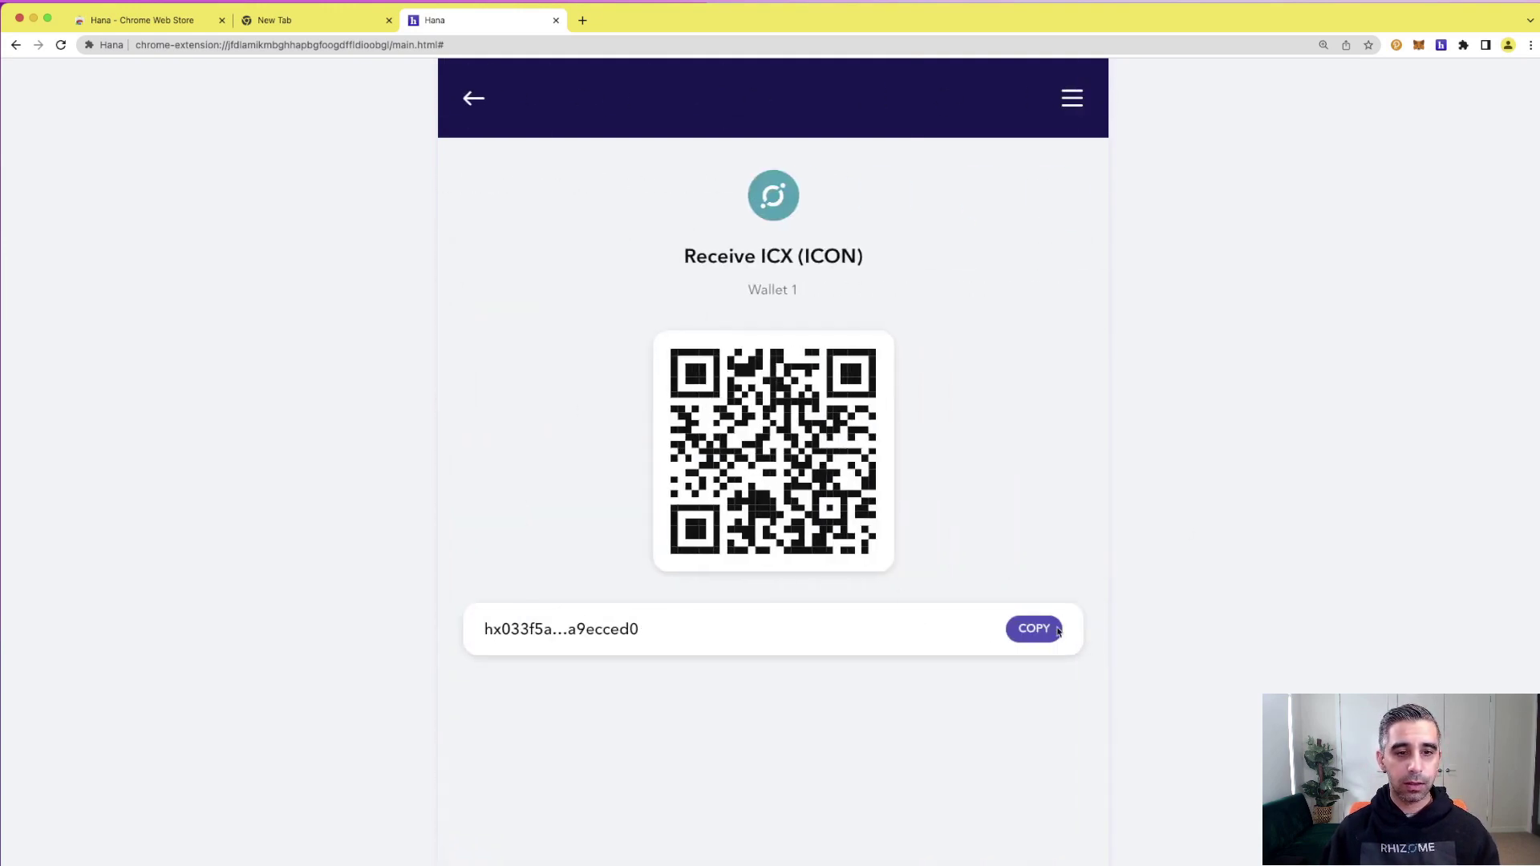
click(1034, 629)
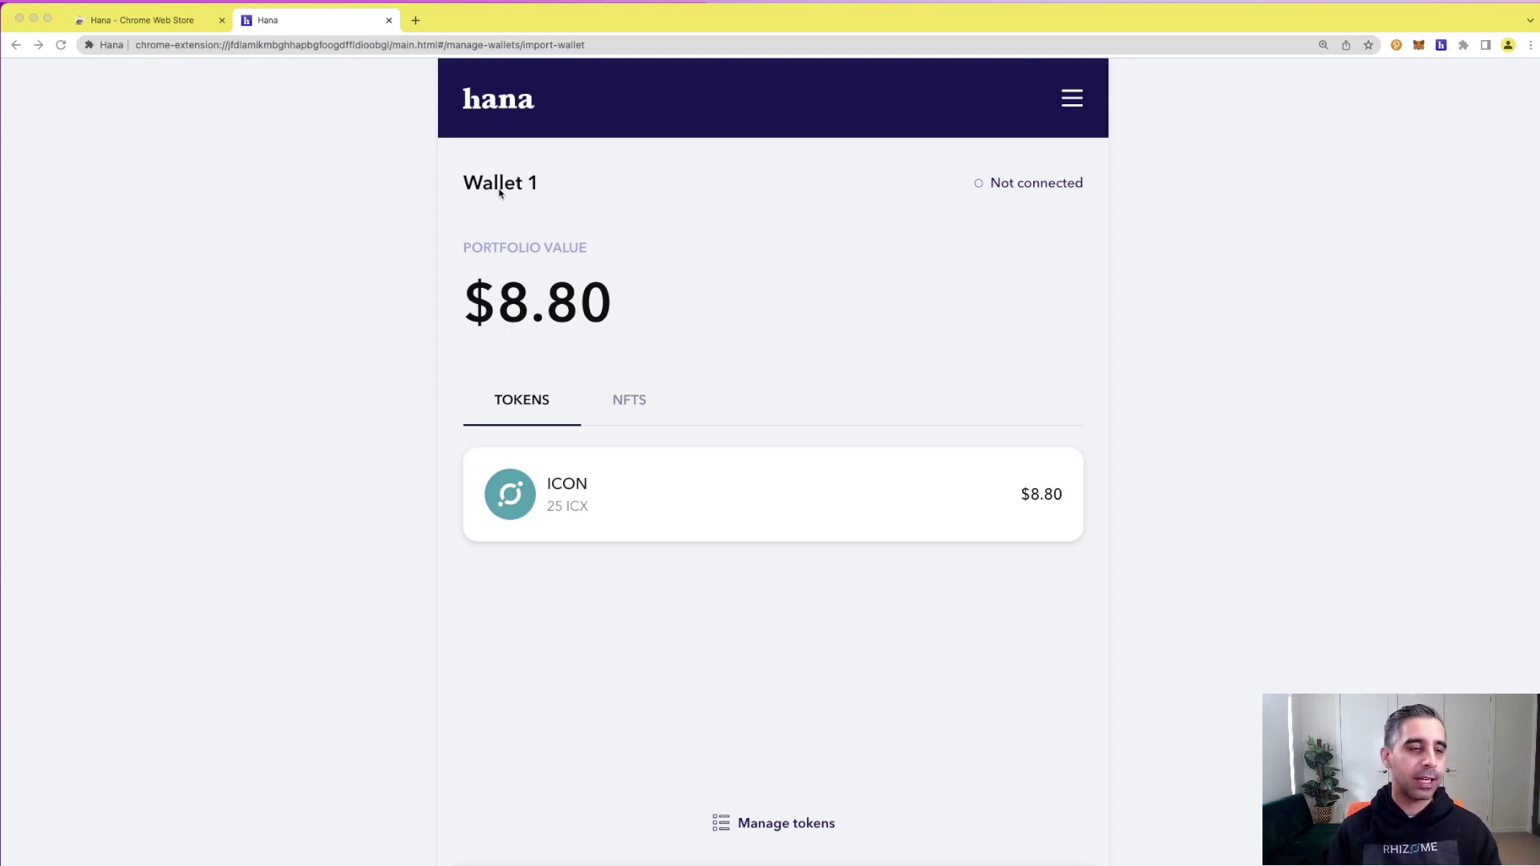
- Open Wallet 1's details from Settings > Manage wallet
click(1072, 97)
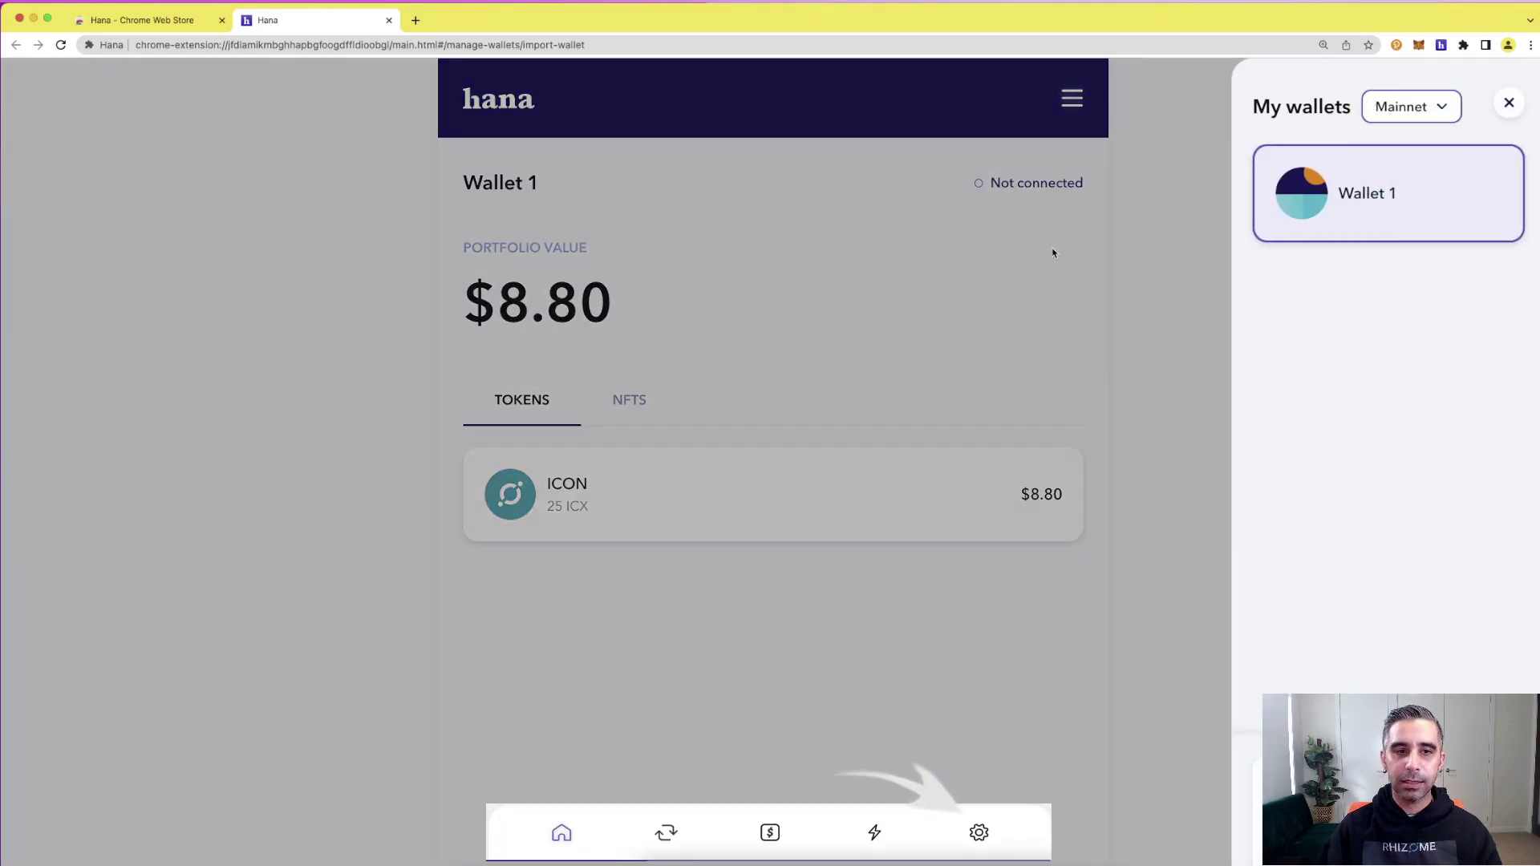
key(Escape)
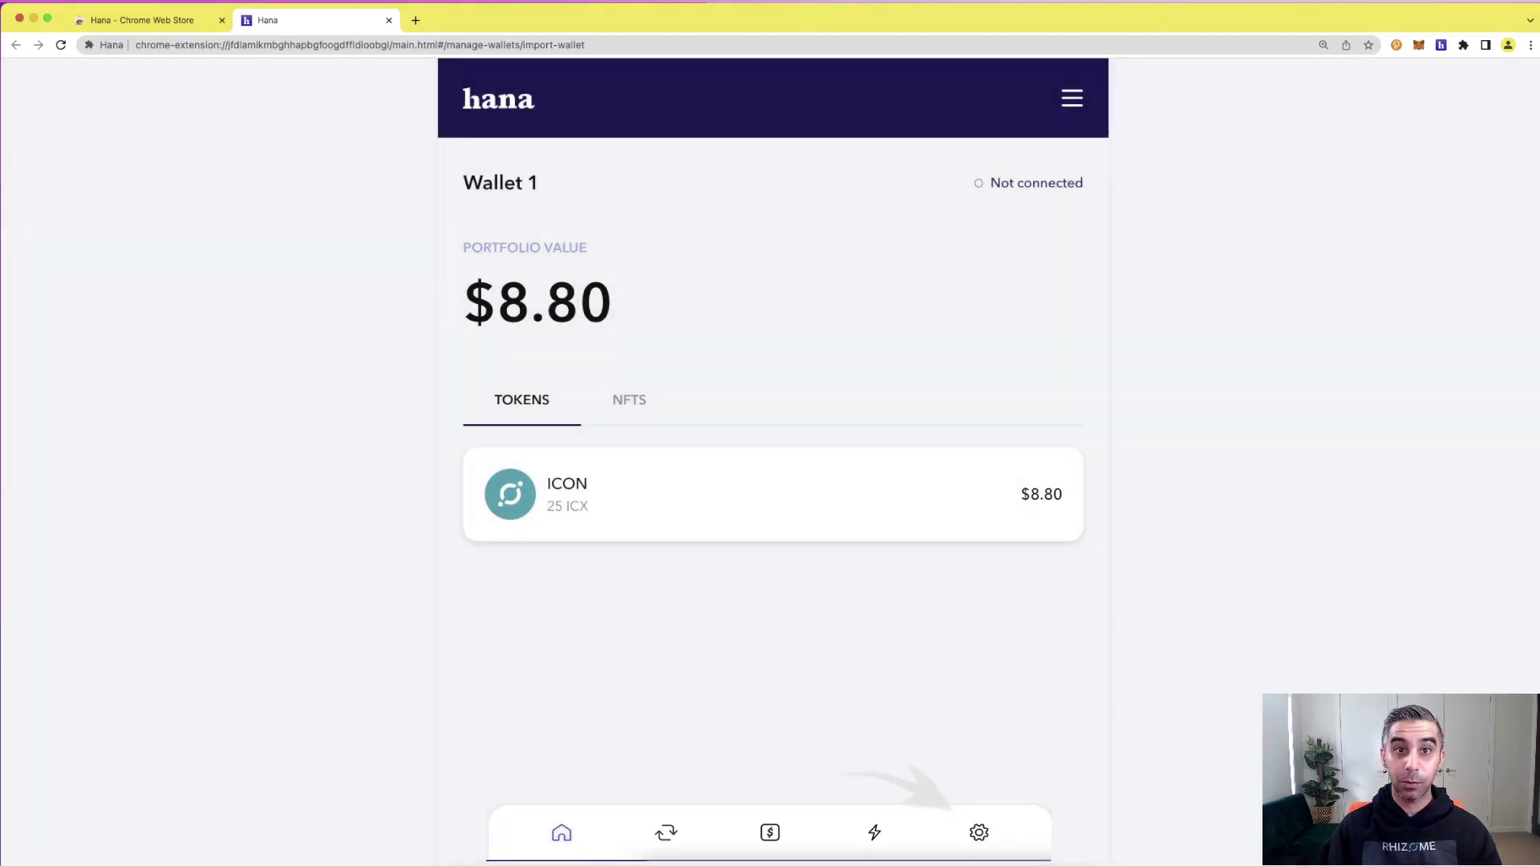
click(978, 831)
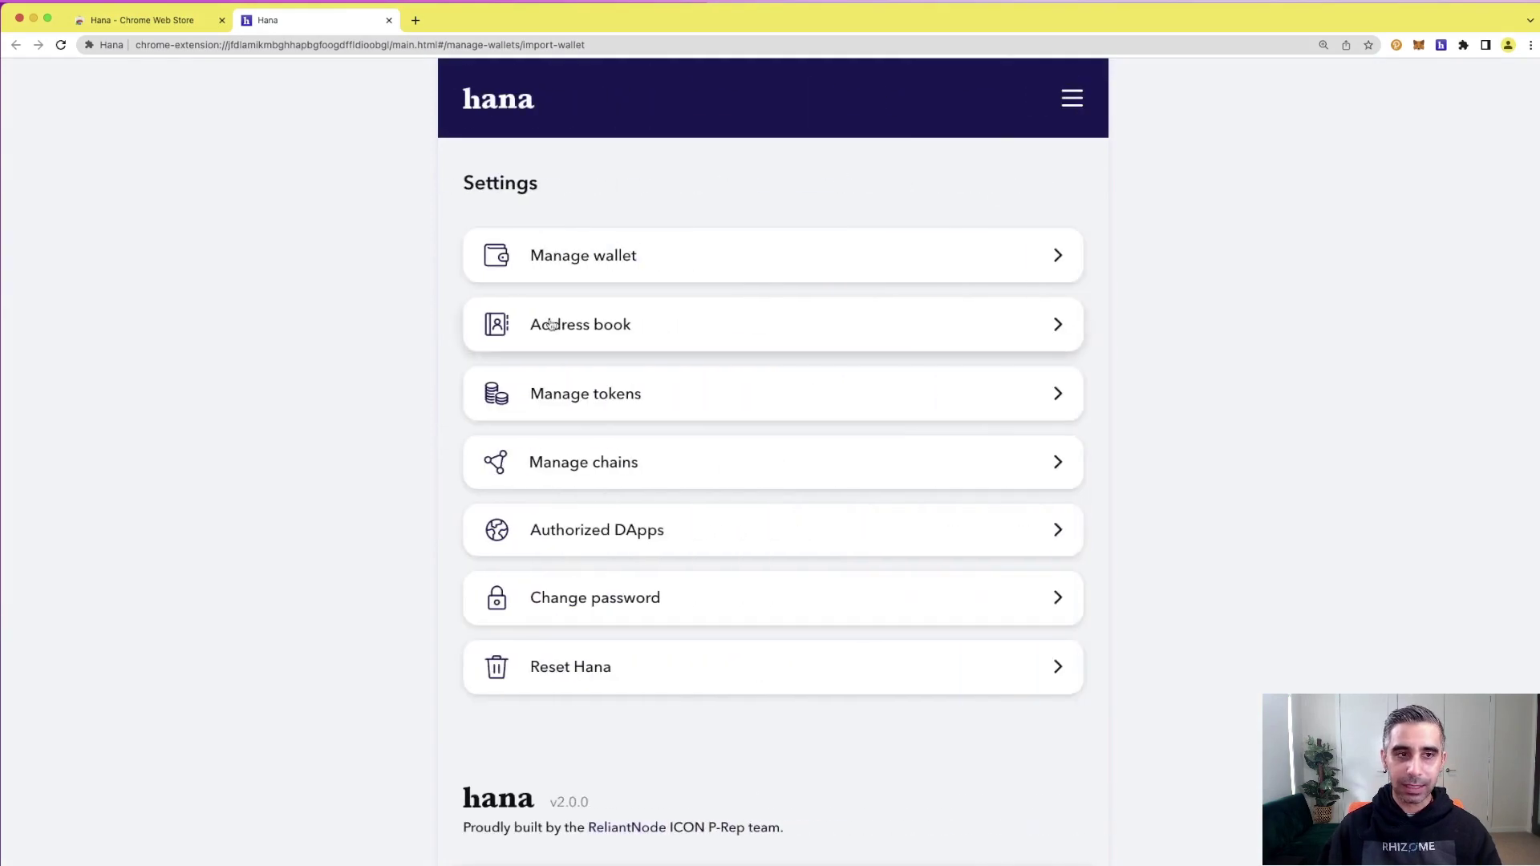
click(662, 249)
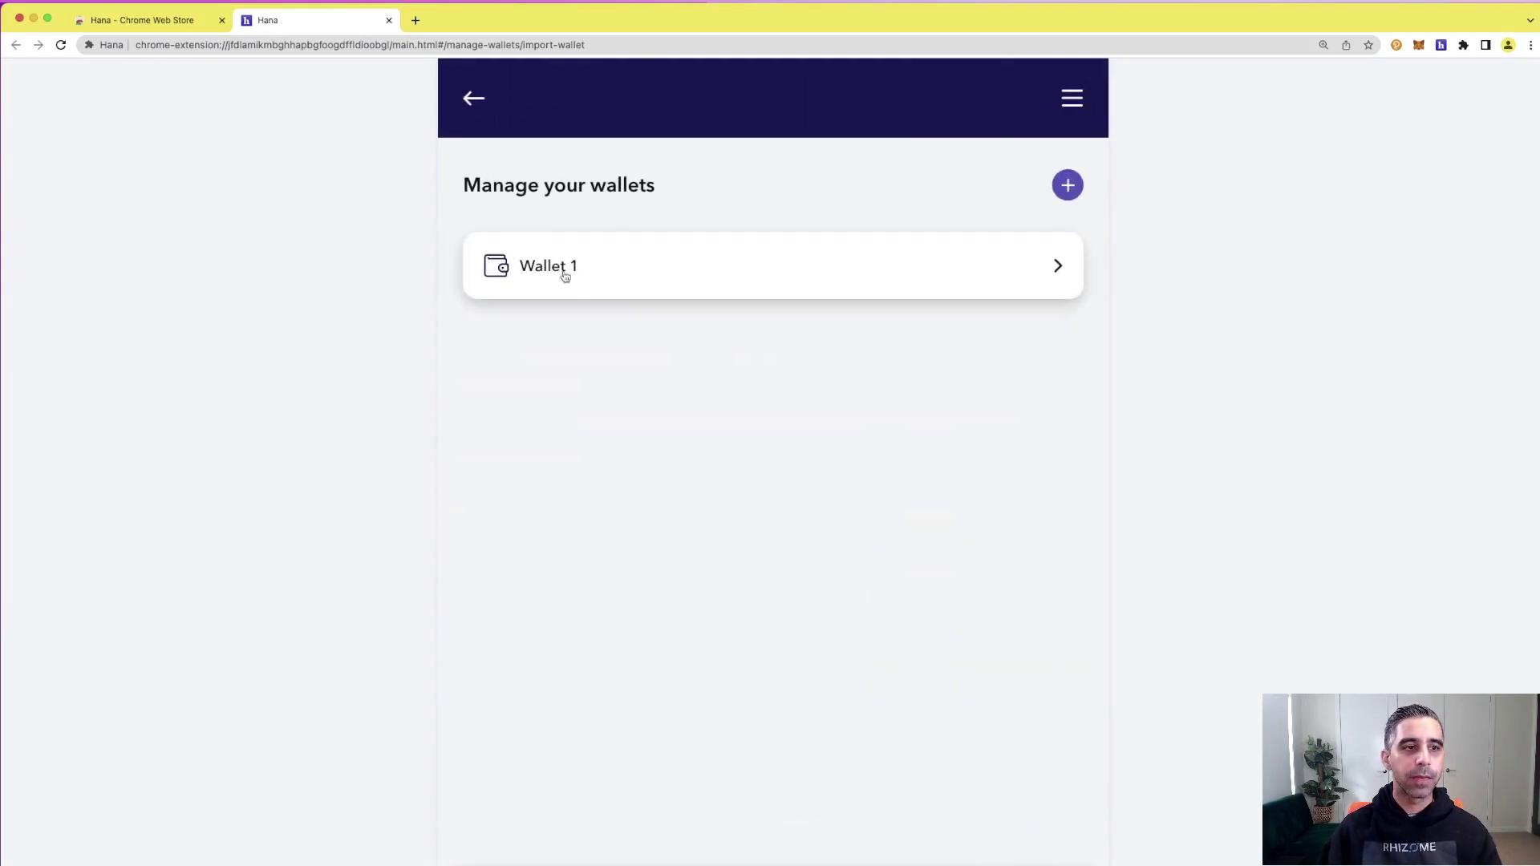
click(632, 277)
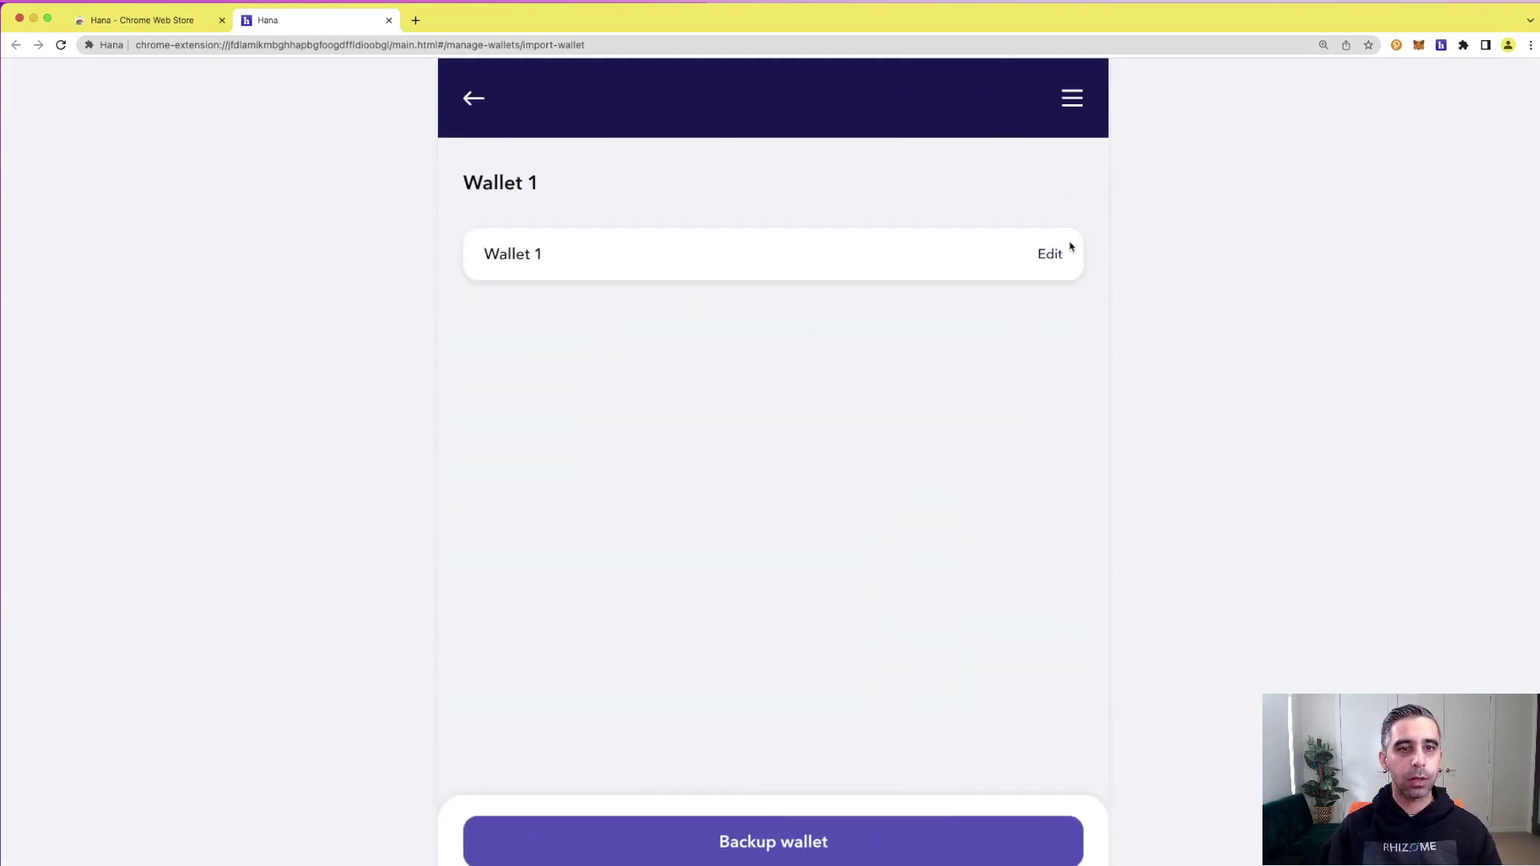
- Rename the wallet to 'CryptoSetups wallet' and save it
click(1048, 253)
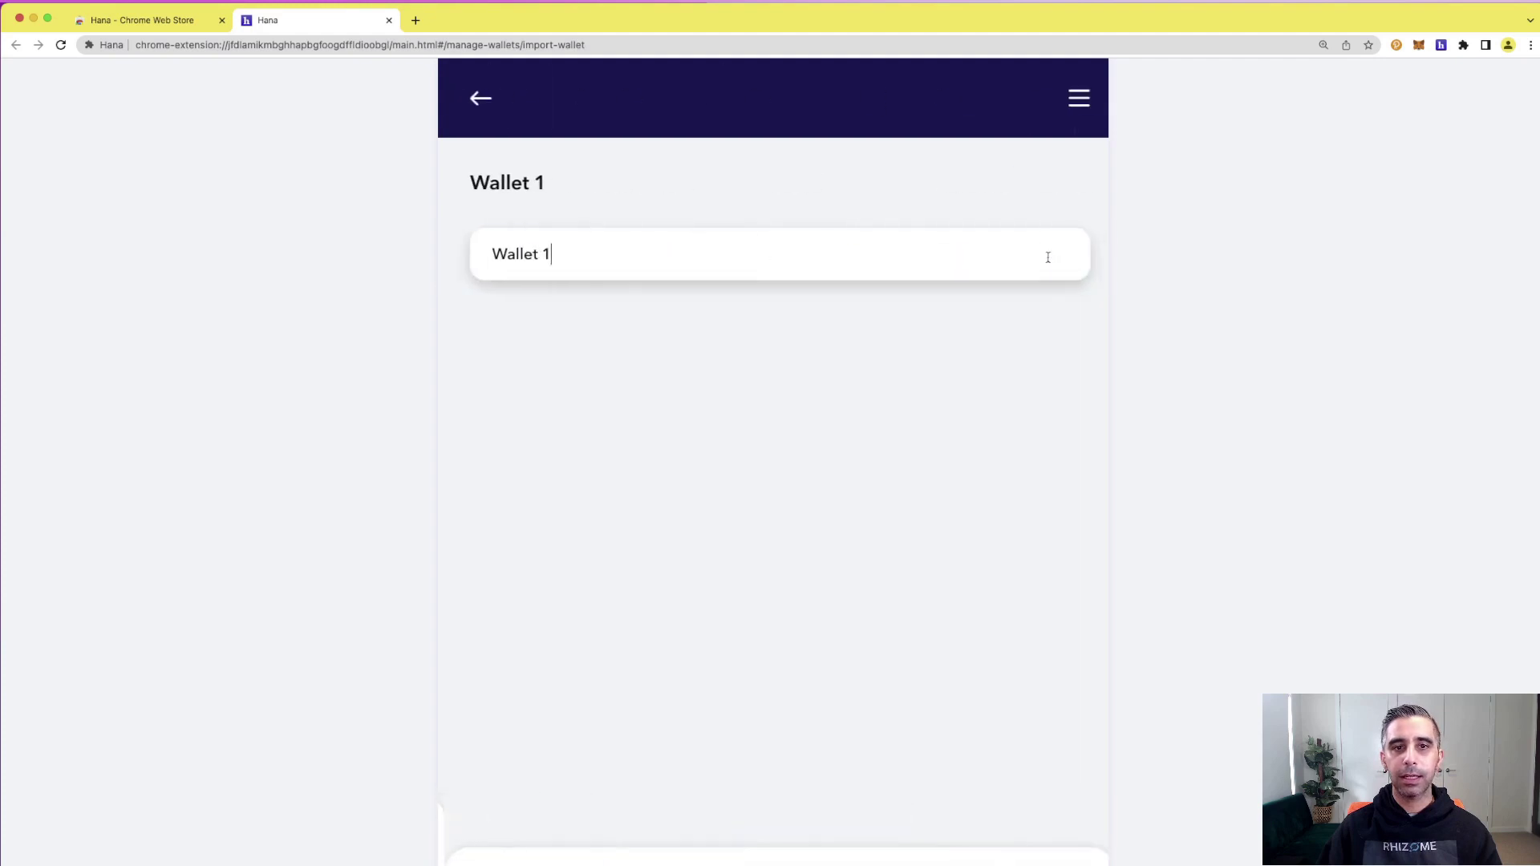
triple_click(524, 254)
text(C)
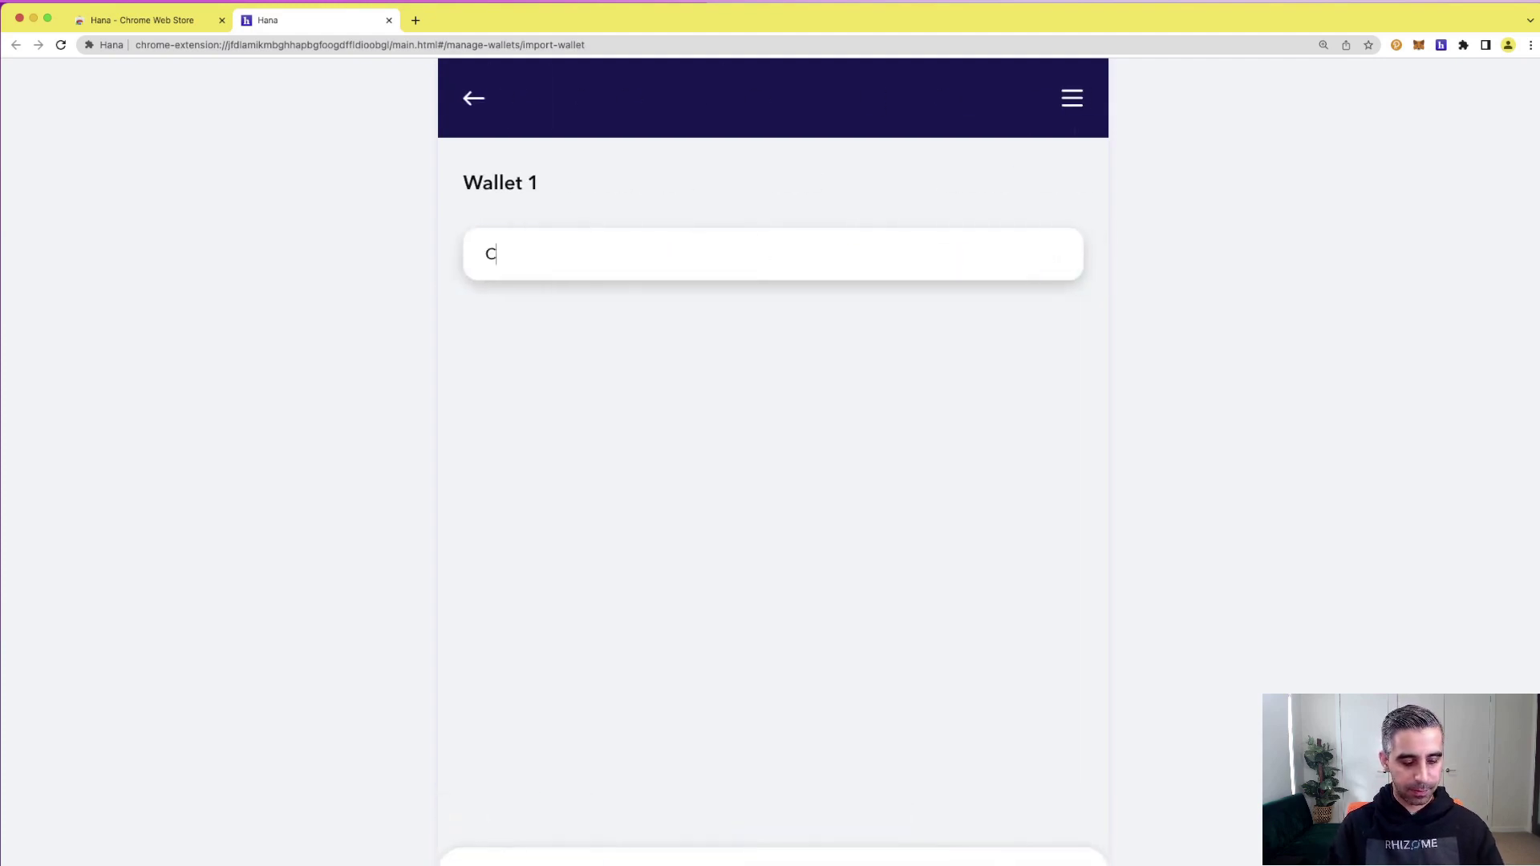
text(ryptoS)
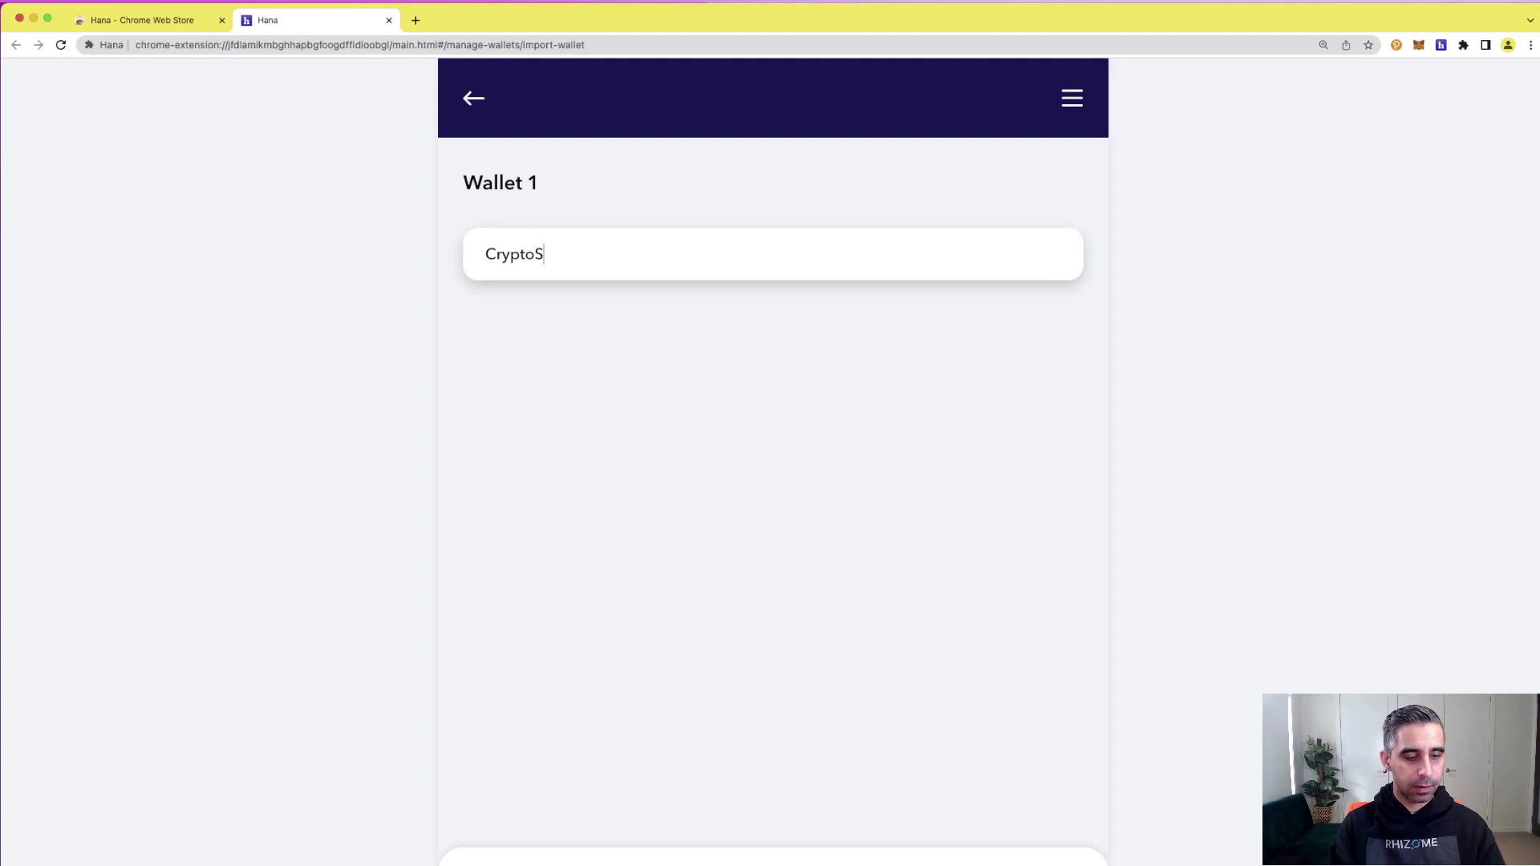
text(etups)
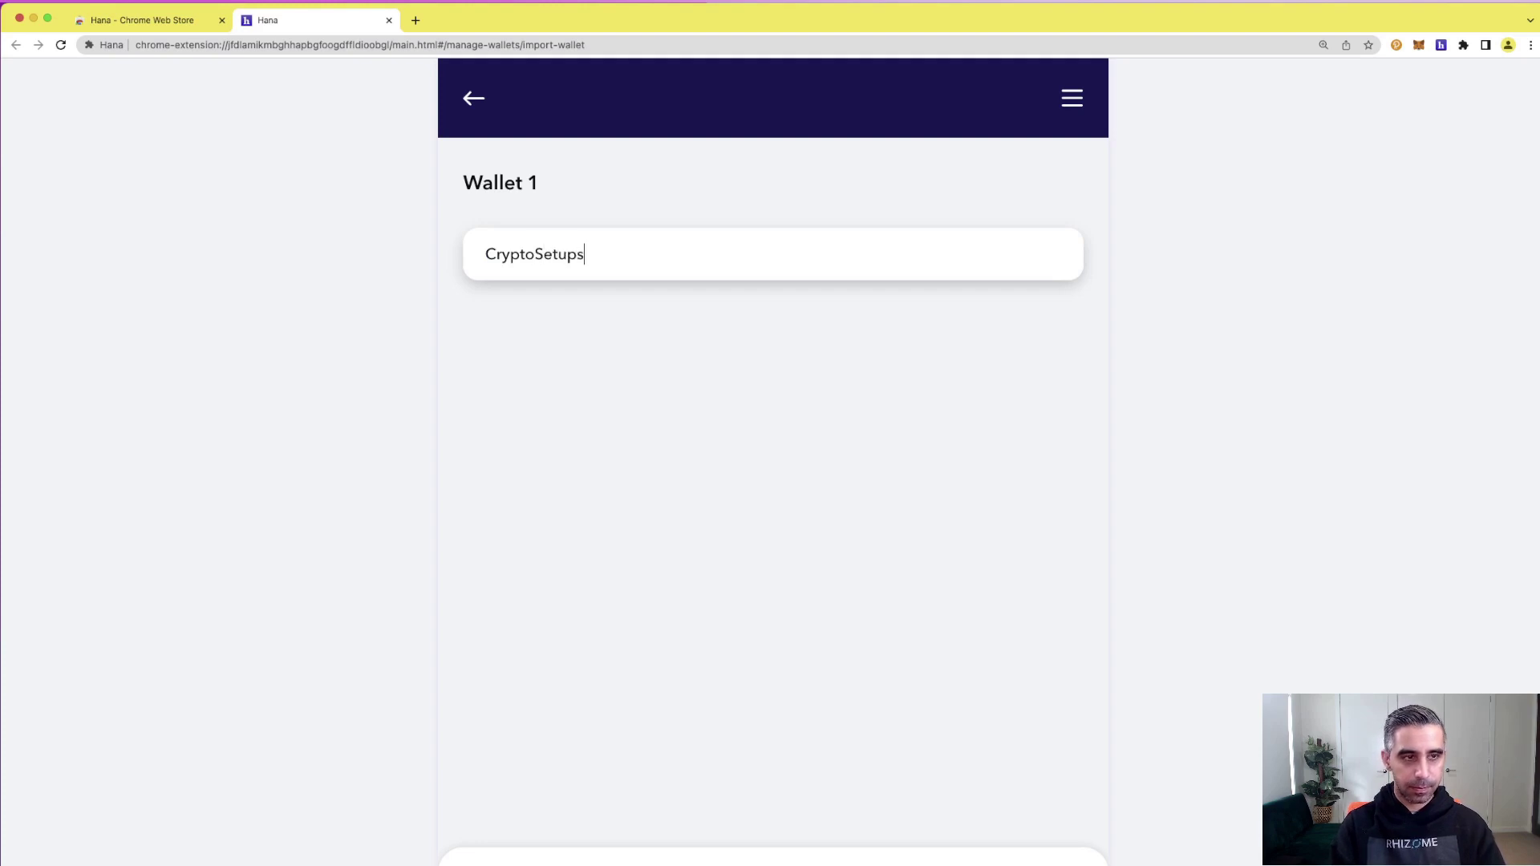
text( wallet)
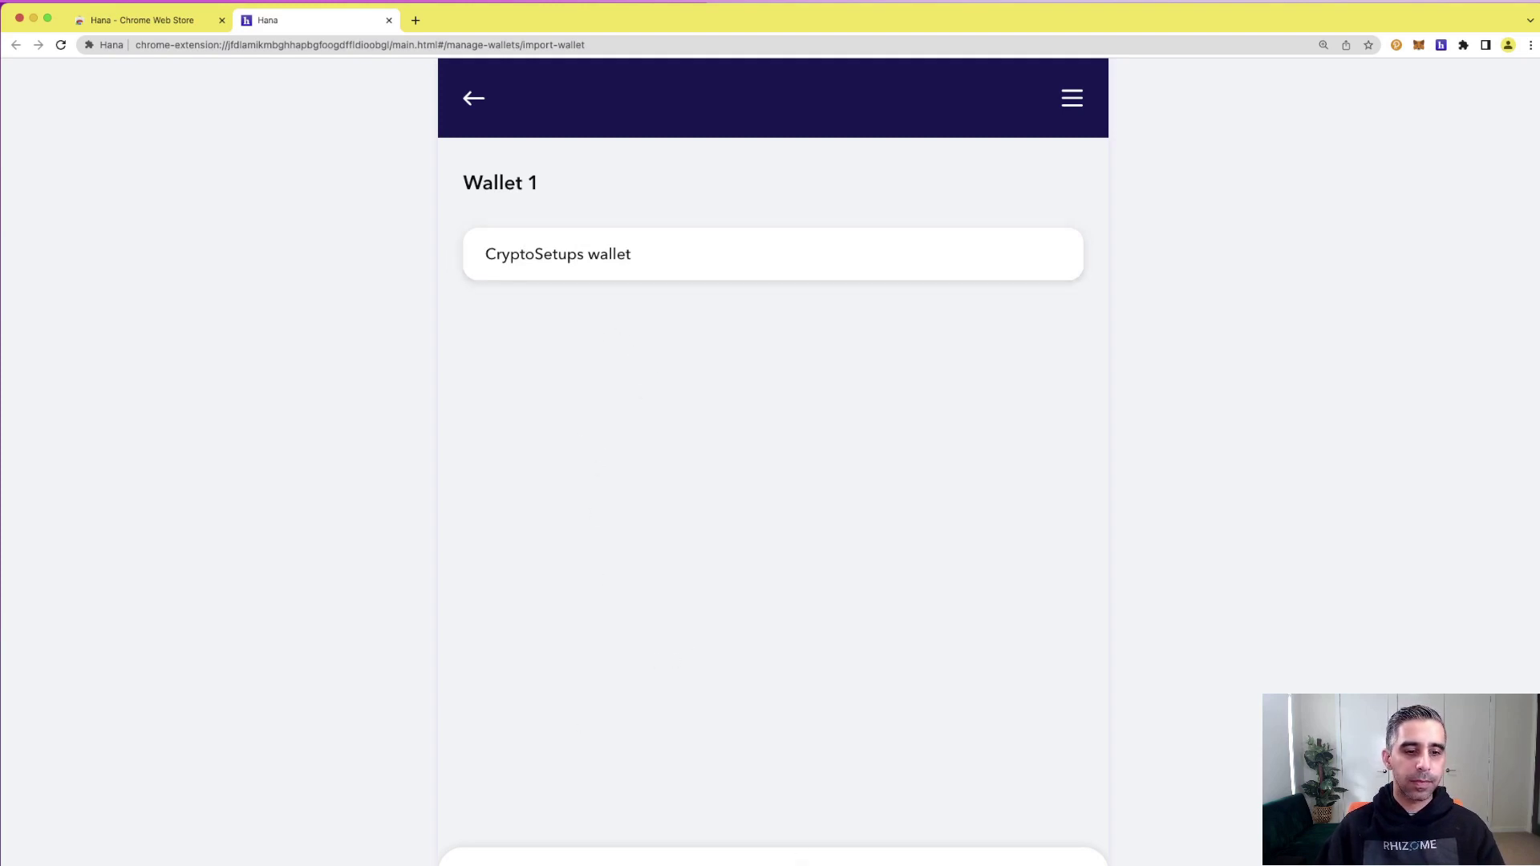
click(802, 858)
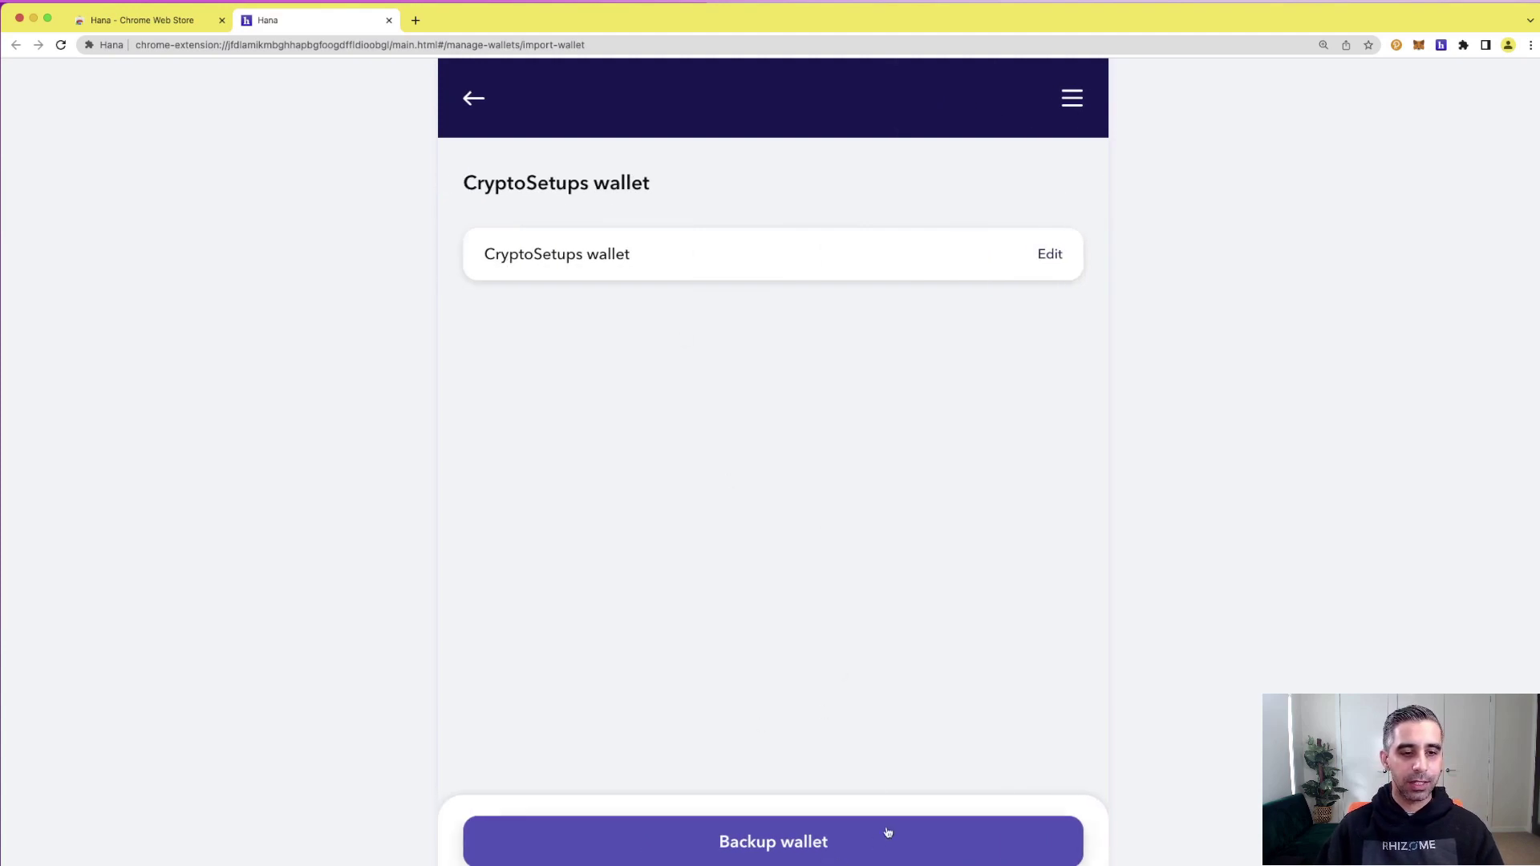
click(474, 99)
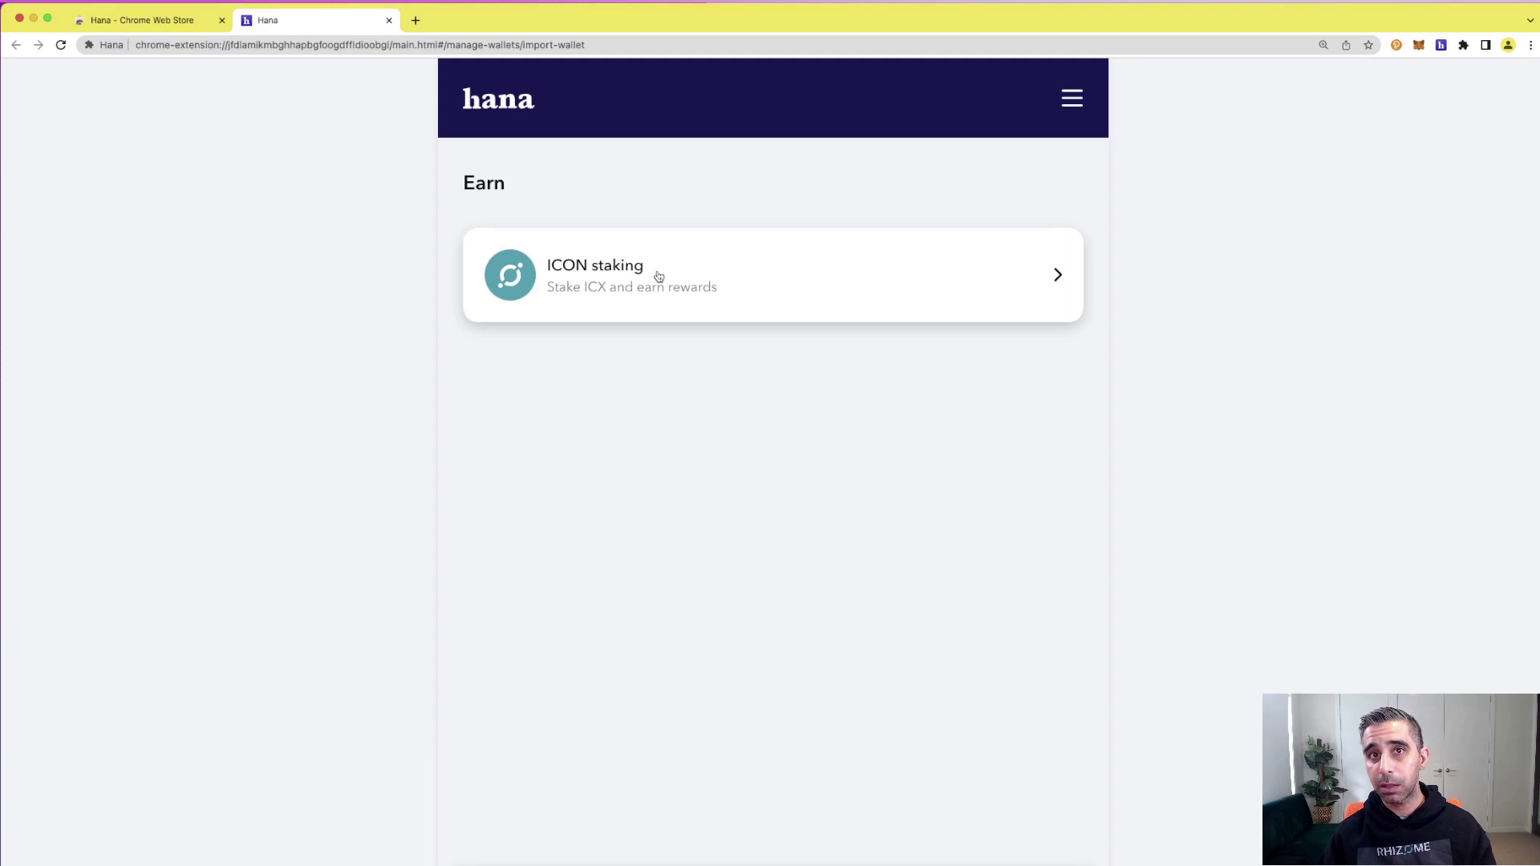
- In ICON staking, search the P-Rep list for 'rhi' and open RHIZOME's details page
click(658, 277)
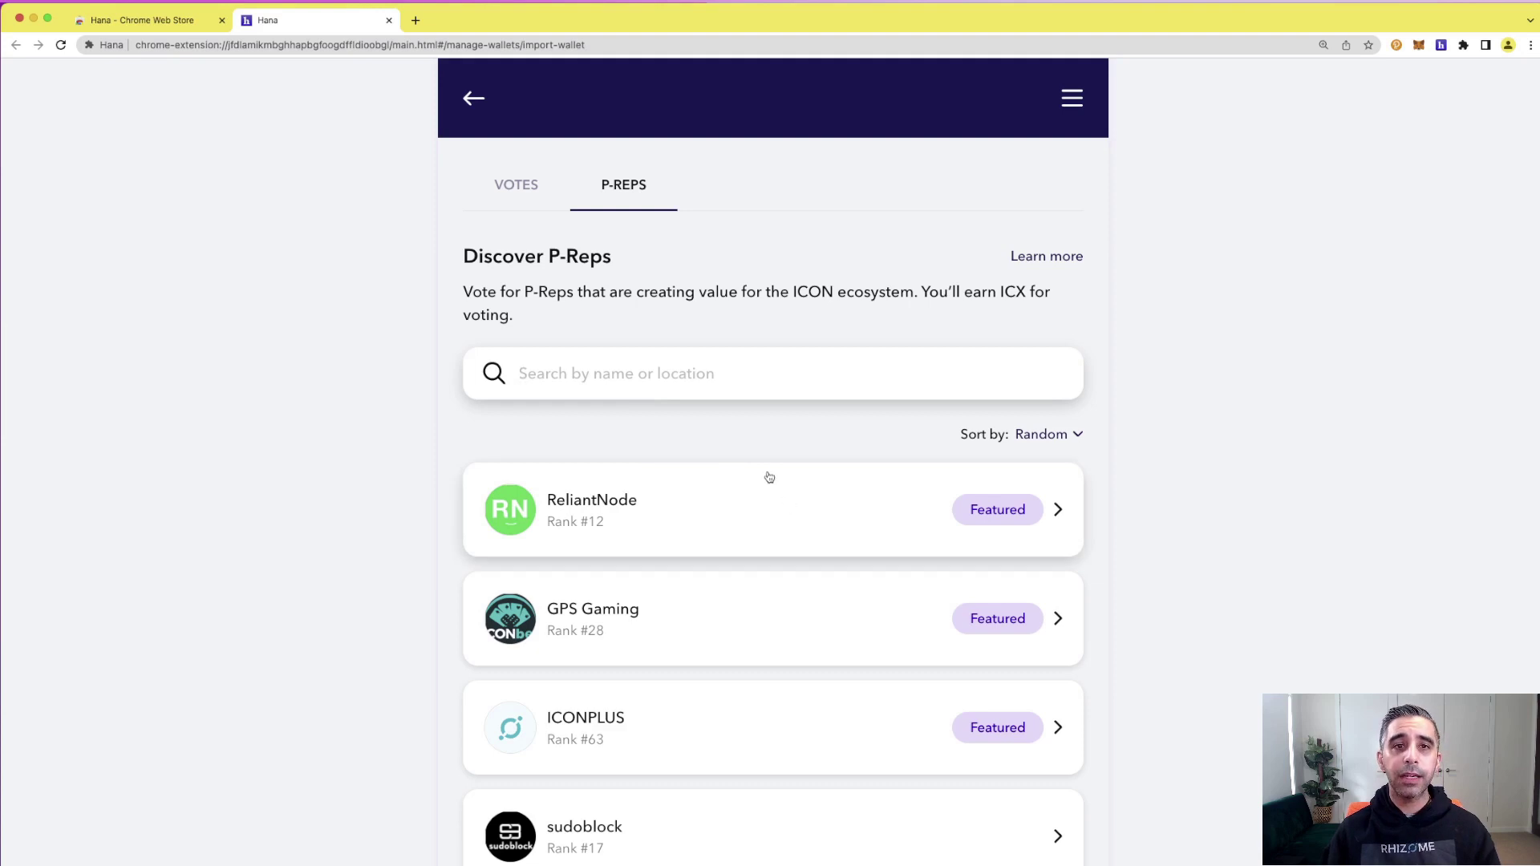
click(660, 368)
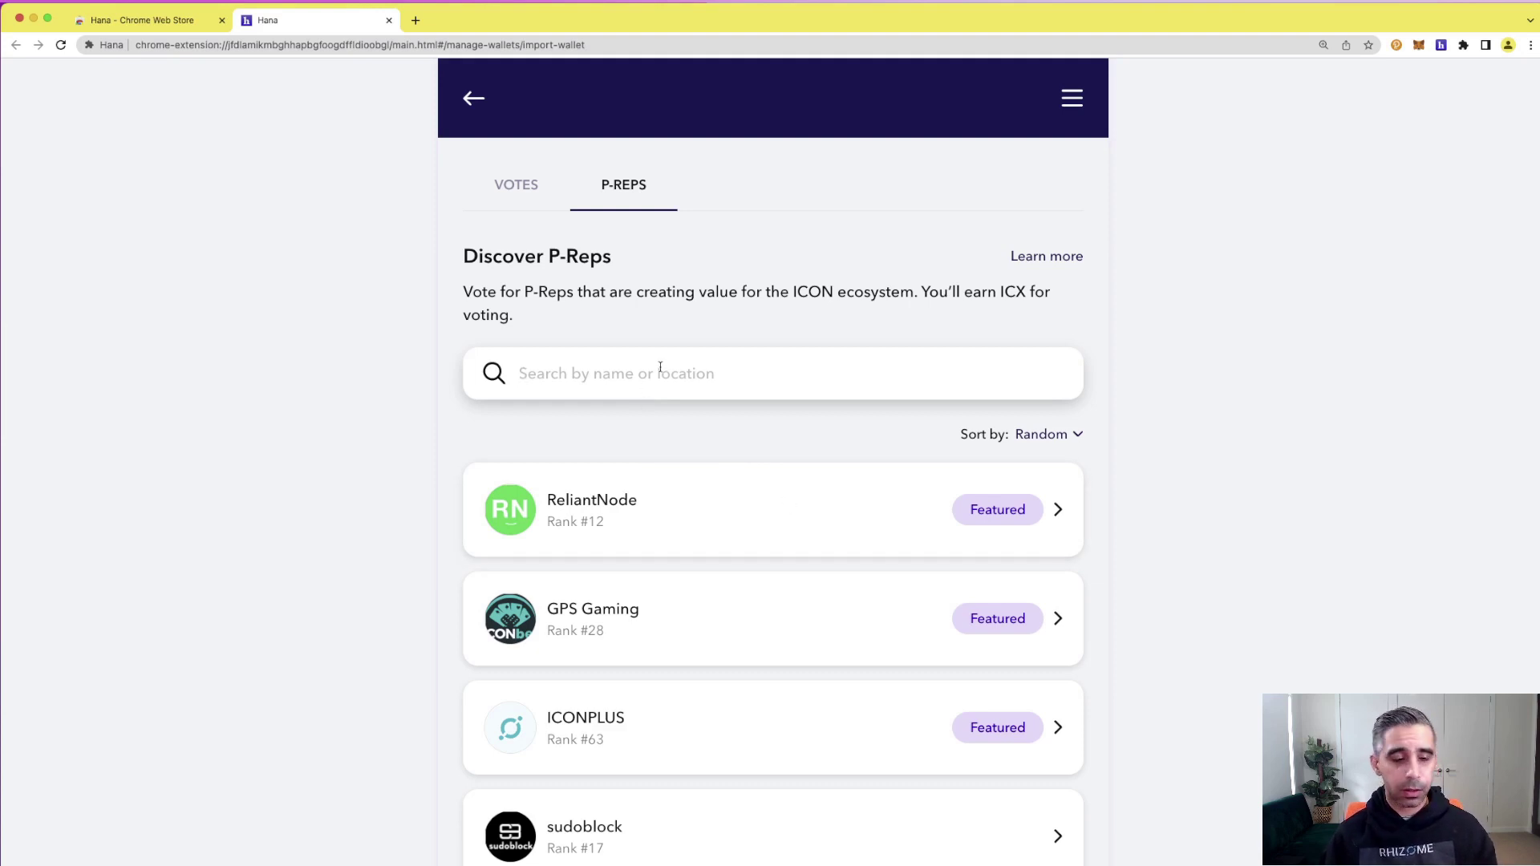
scroll(681, 461, down, 5)
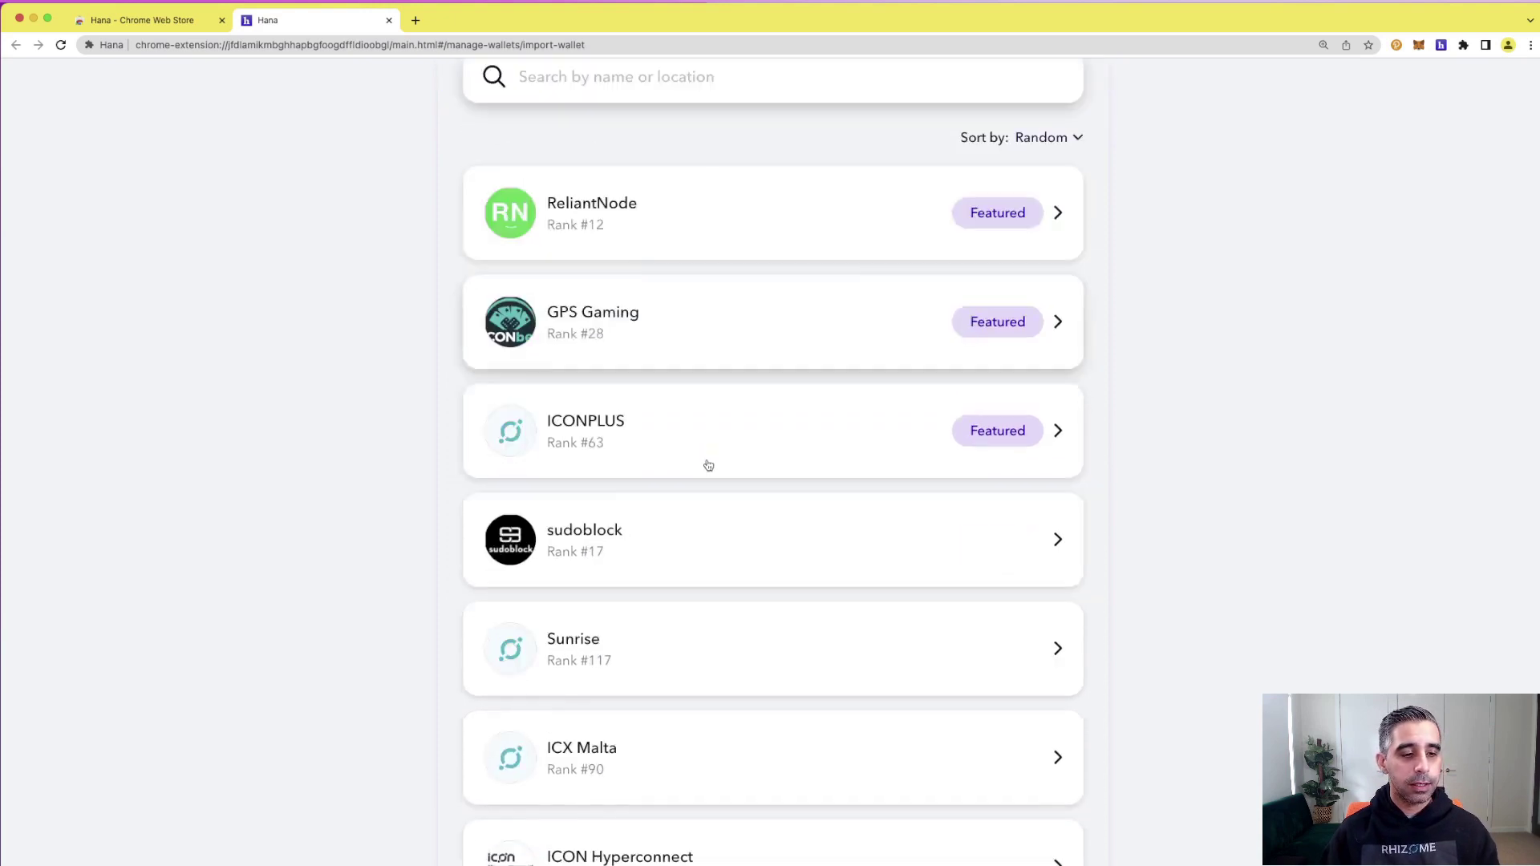
scroll(707, 460, up, 5)
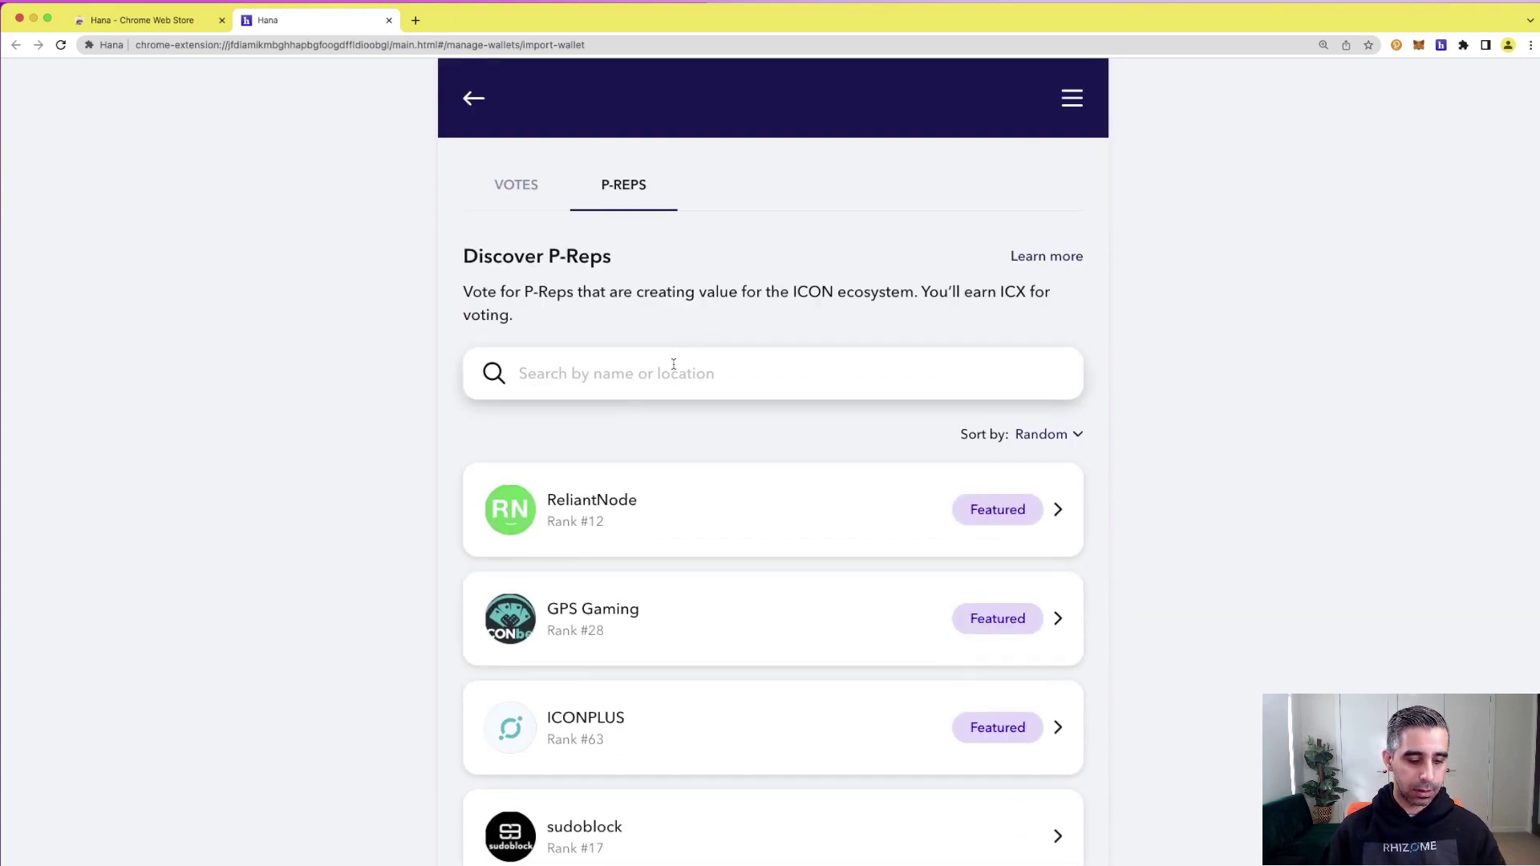
text(rhi)
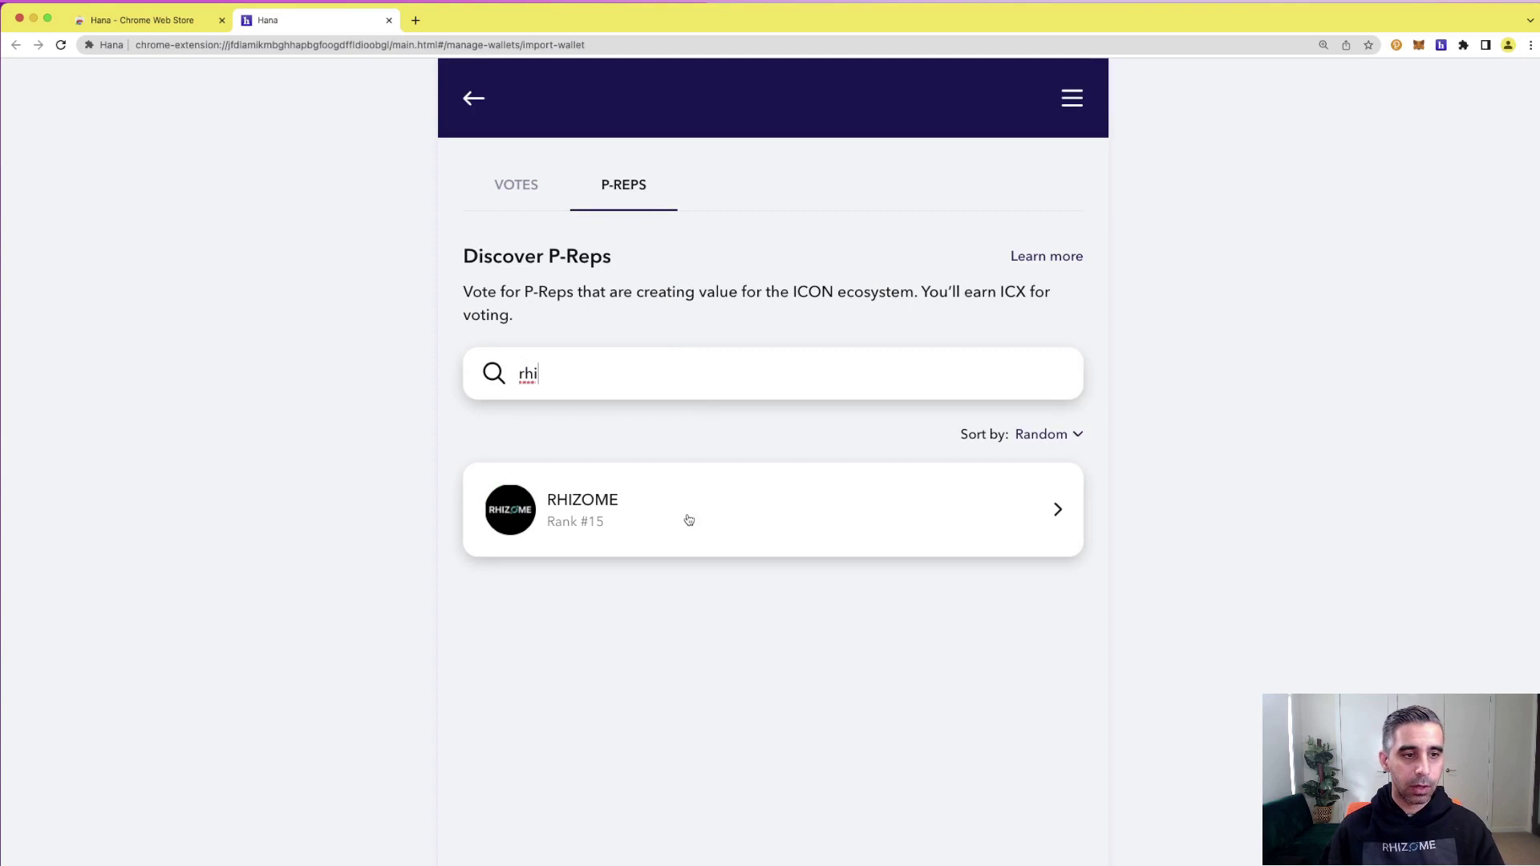
click(688, 518)
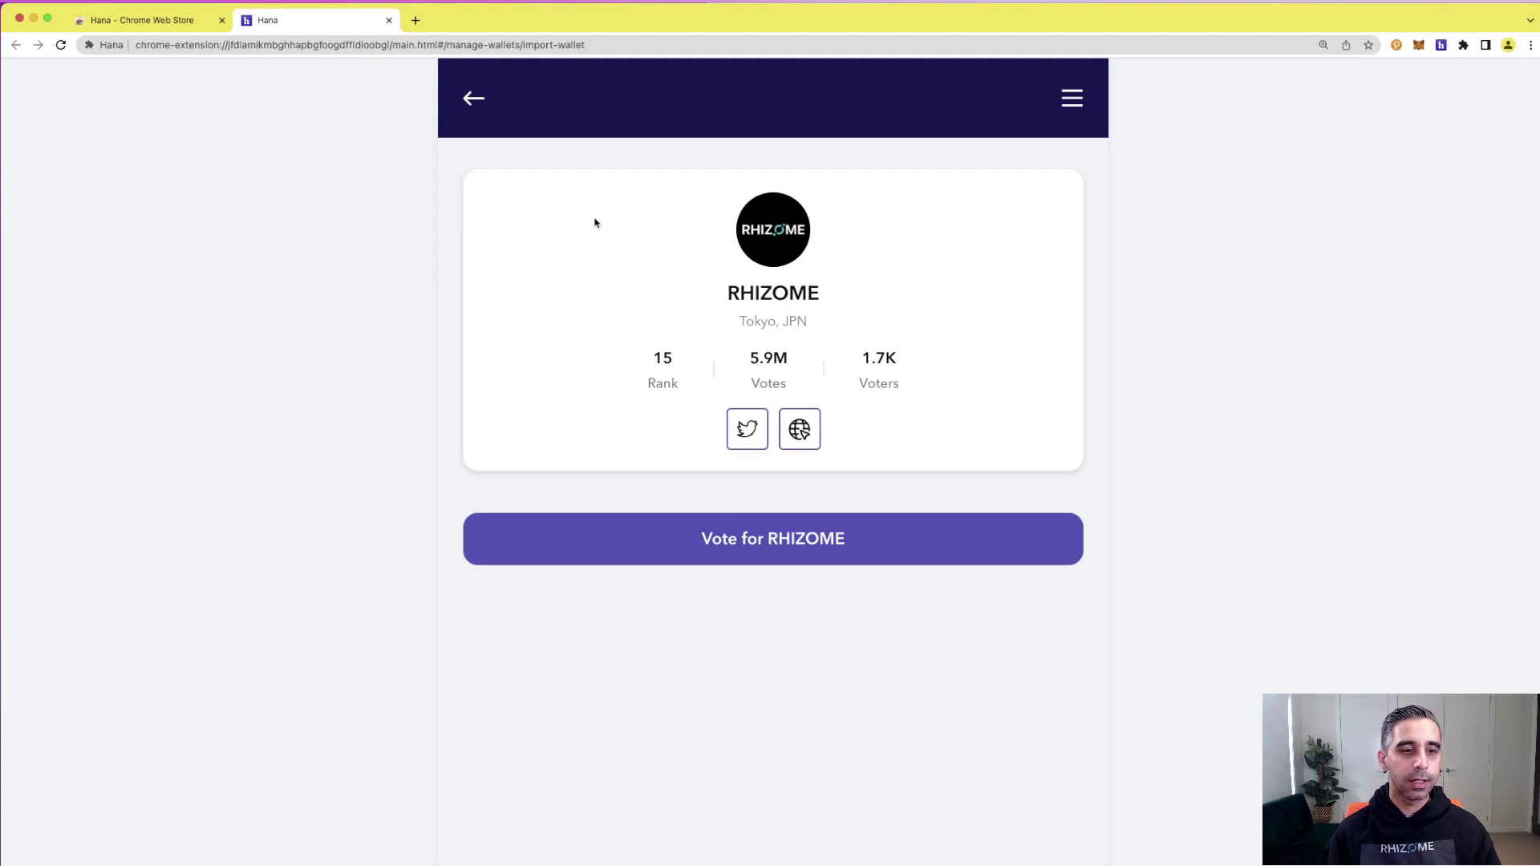
- Add RHIZOME to My P-Rep votes, still at 0% allocation with 24 votes available
click(786, 552)
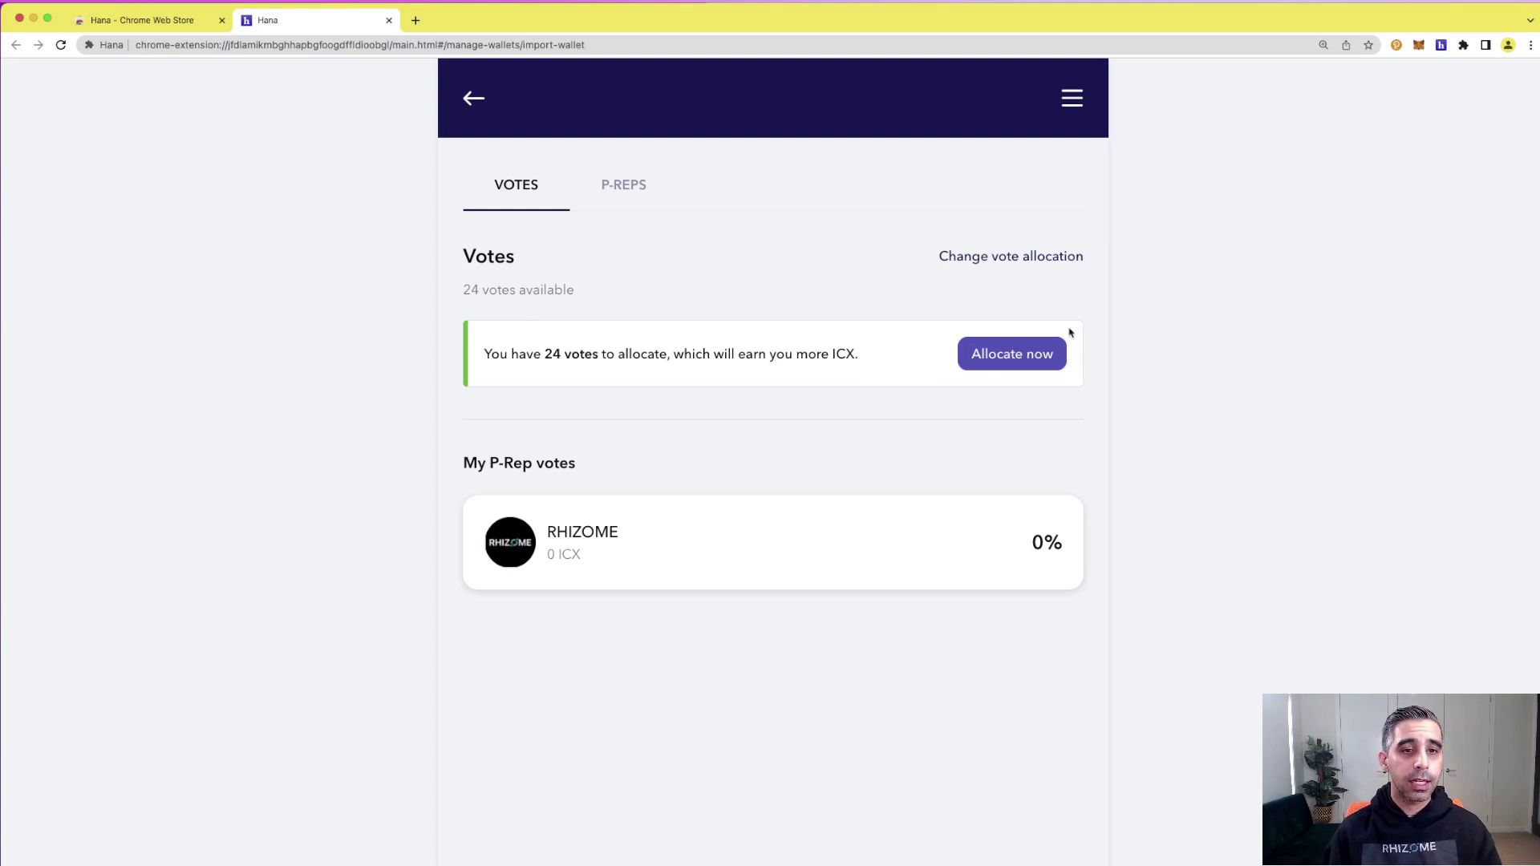
click(1025, 255)
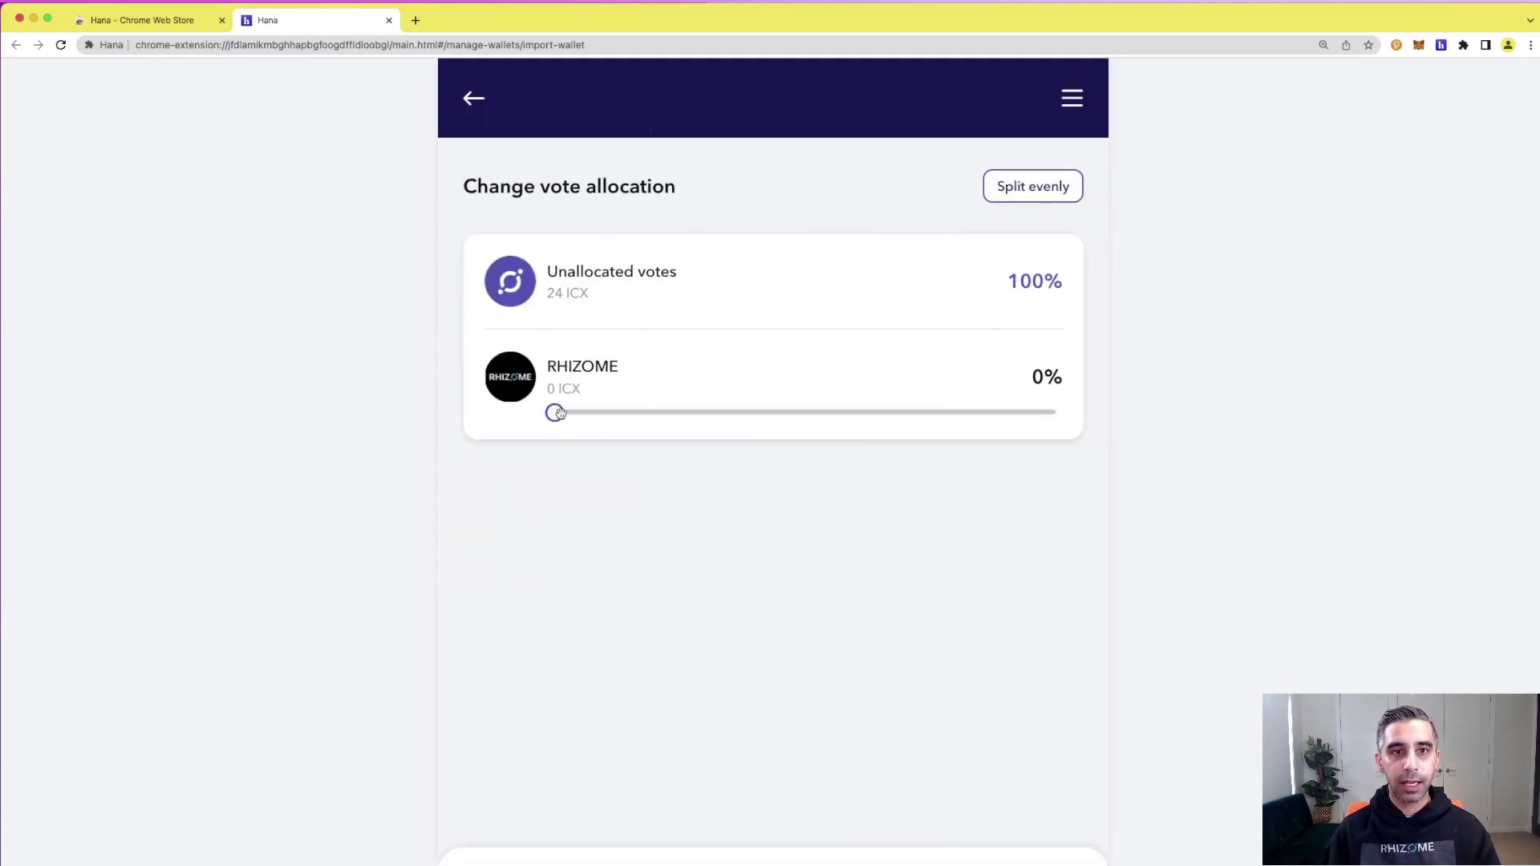
drag(556, 414, 657, 412)
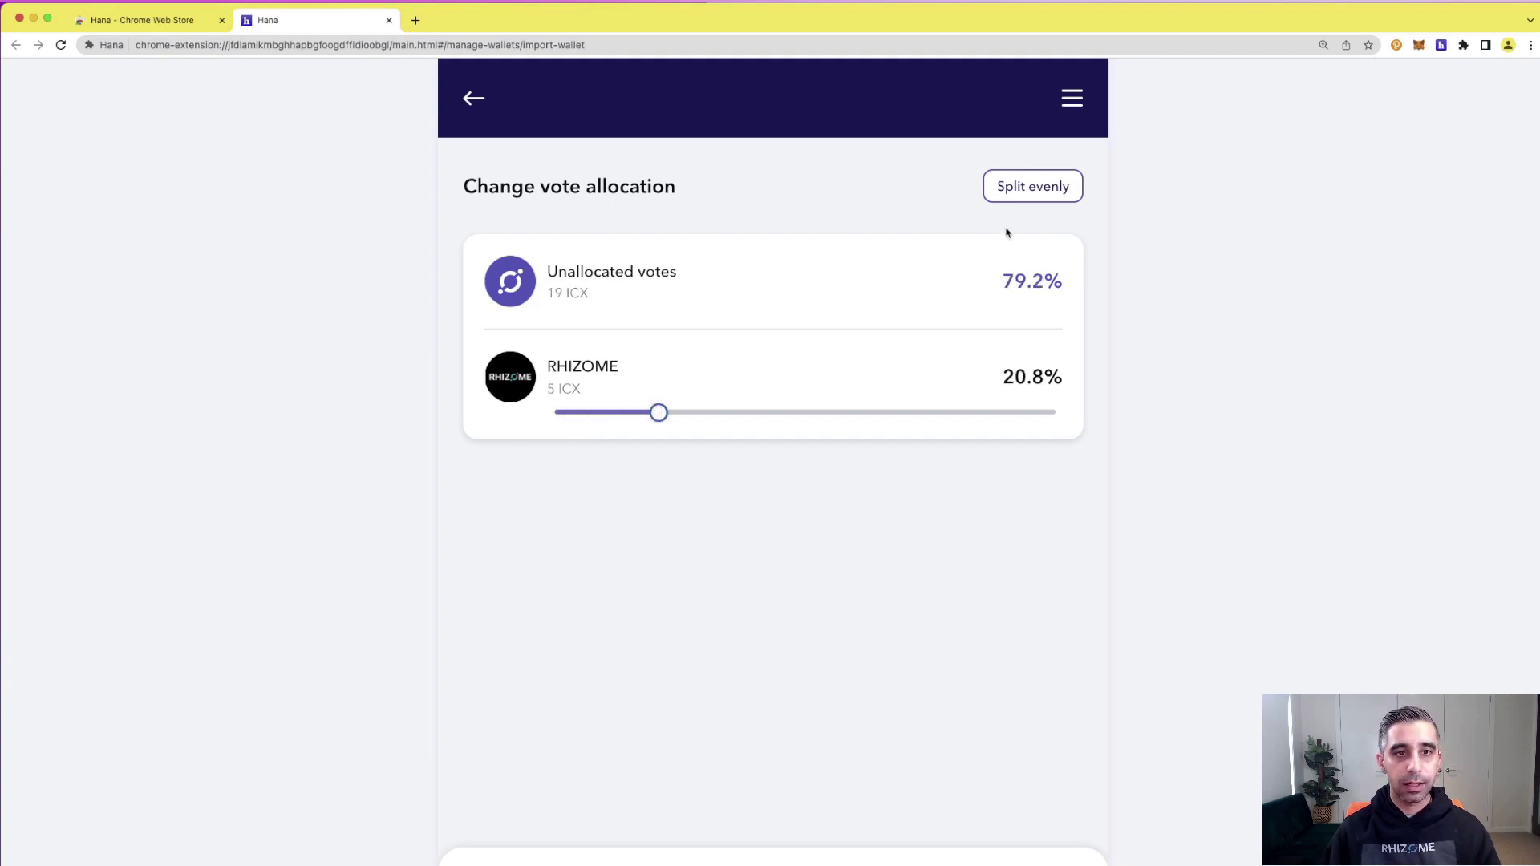
click(472, 101)
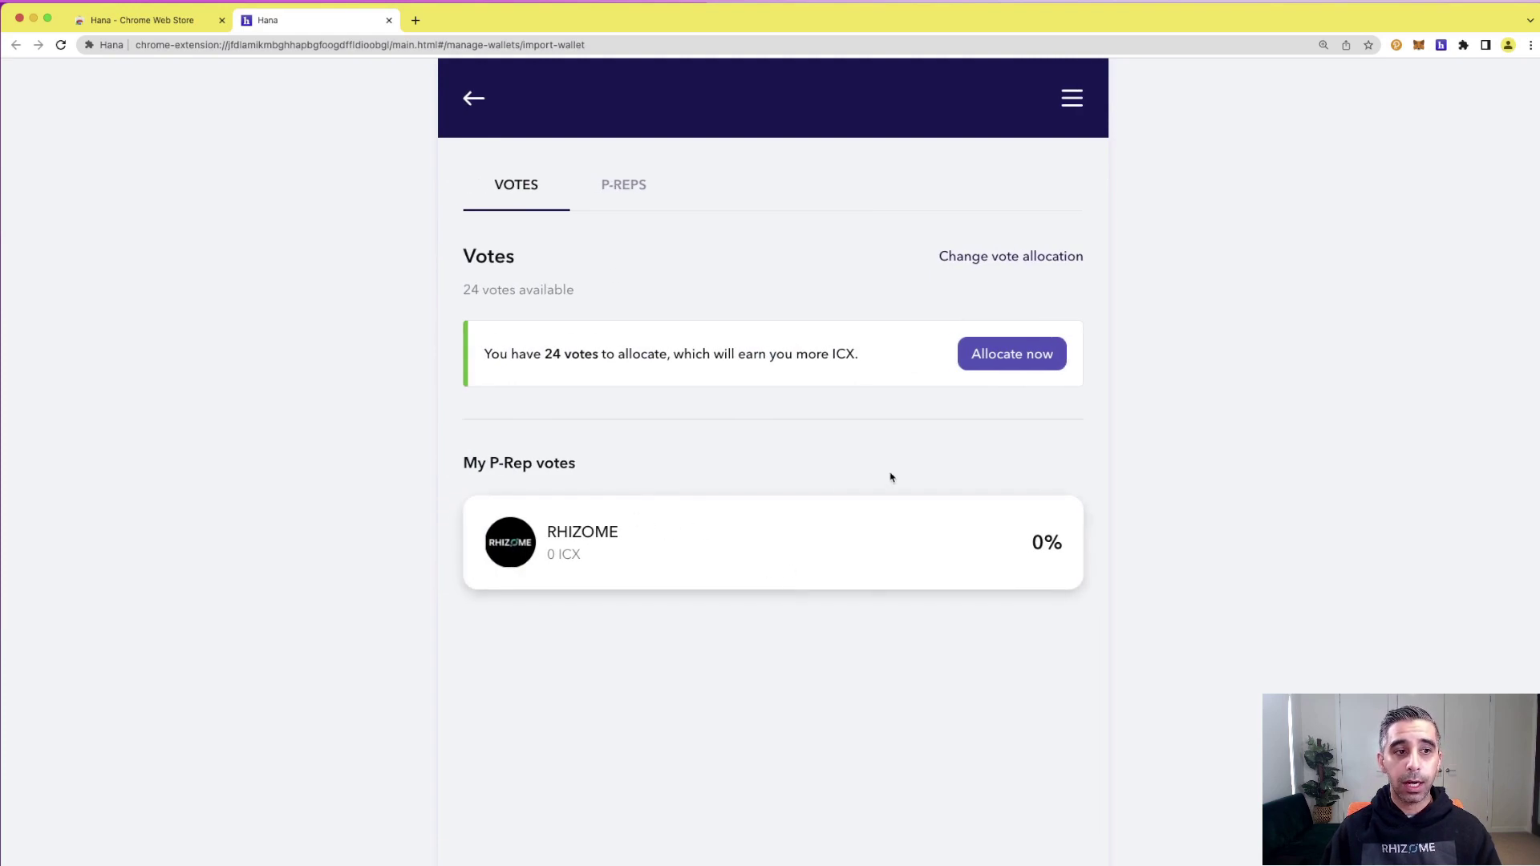
- Add ReliantNode from the P-Reps list to My P-Rep votes
click(623, 183)
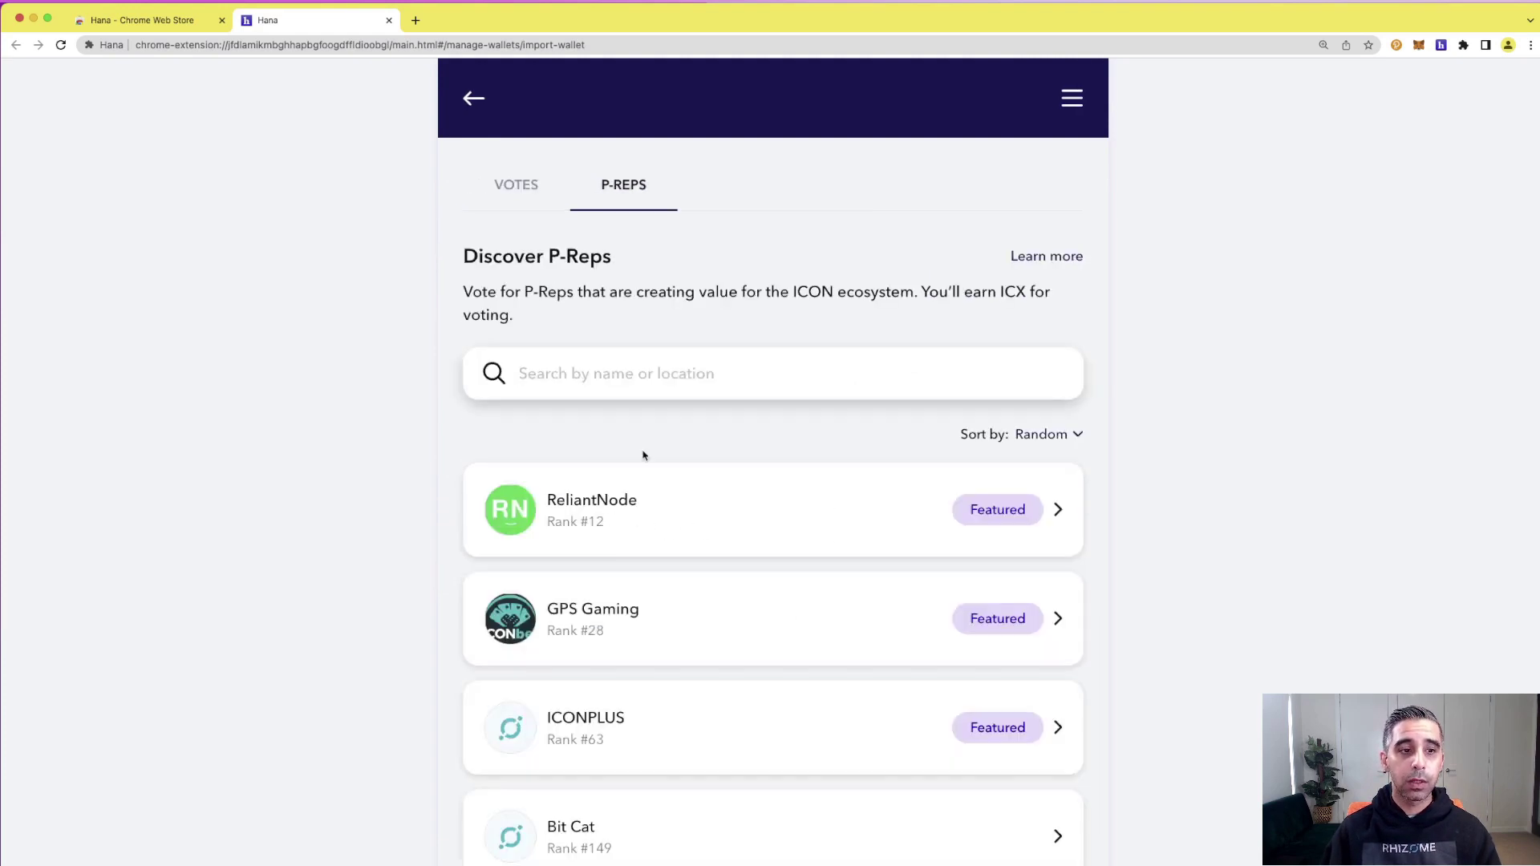
click(798, 526)
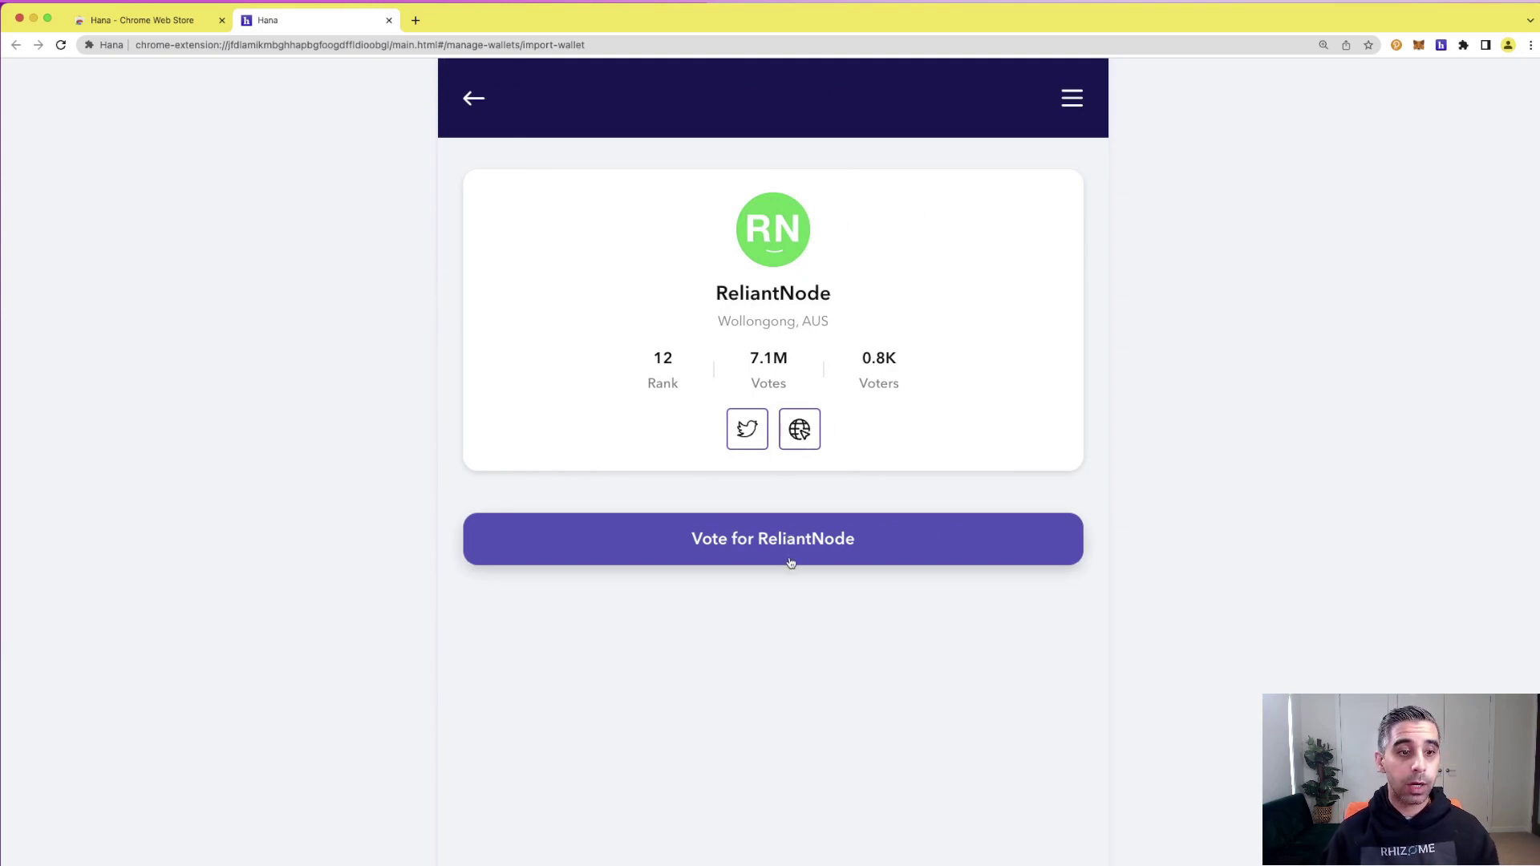
click(790, 563)
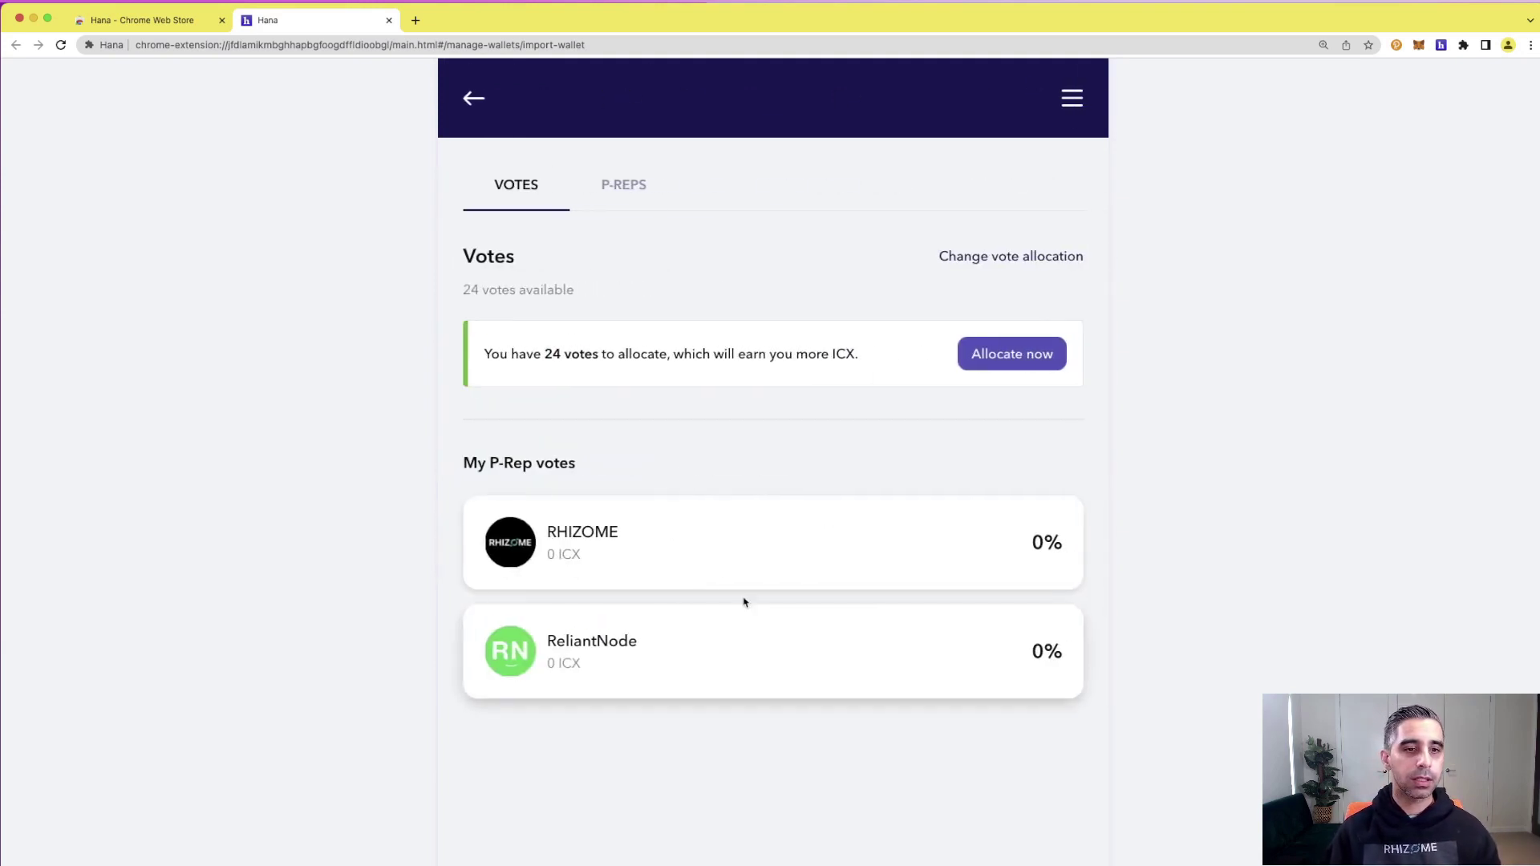
- Allocate 5 ICX (20.8%) each to RHIZOME and ReliantNode and confirm the staking
click(980, 255)
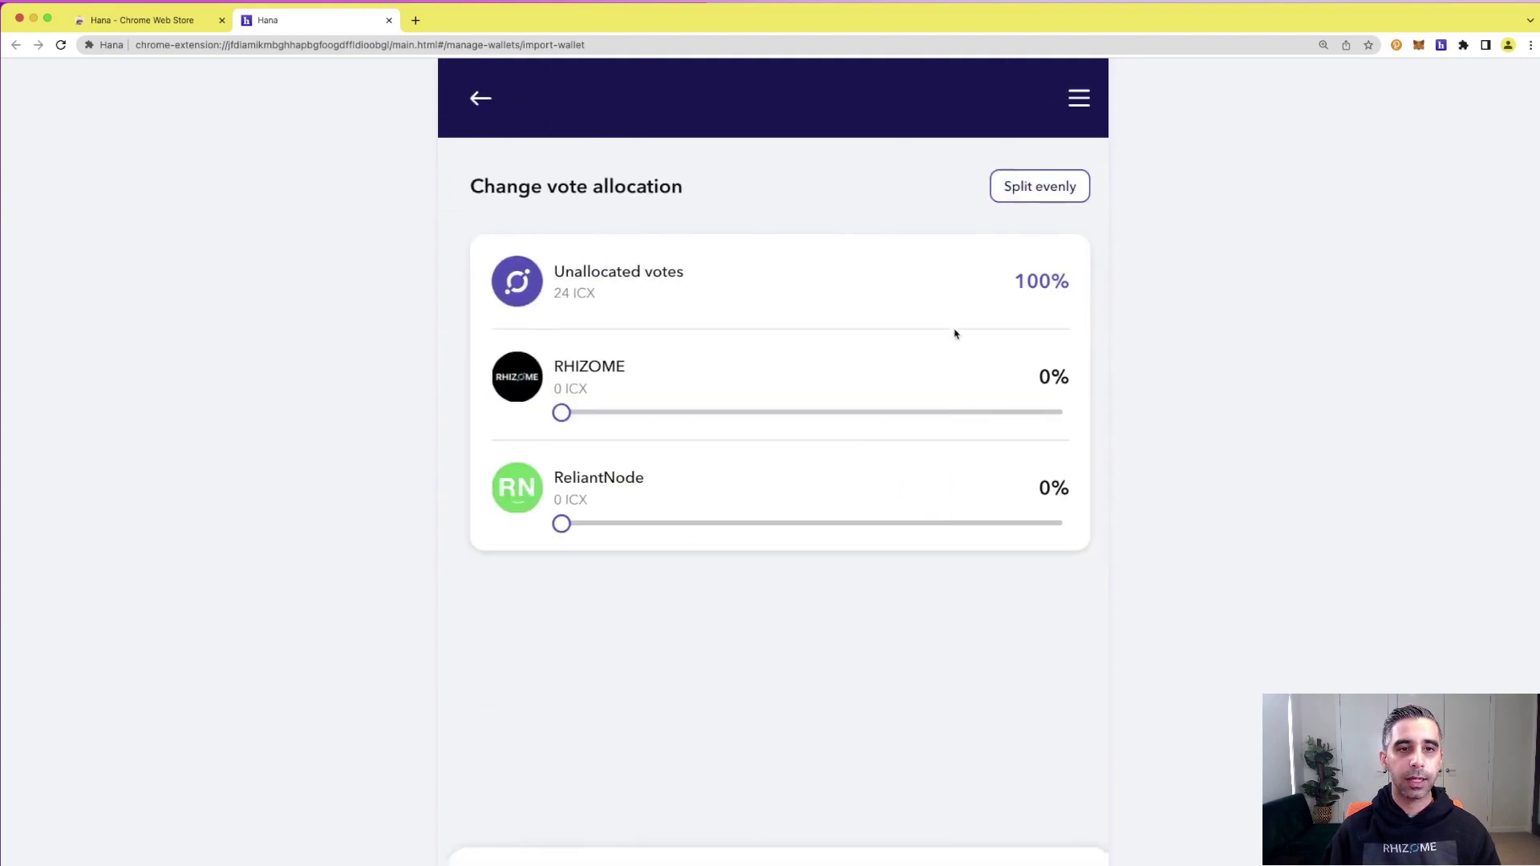
drag(554, 412, 653, 415)
drag(554, 523, 670, 525)
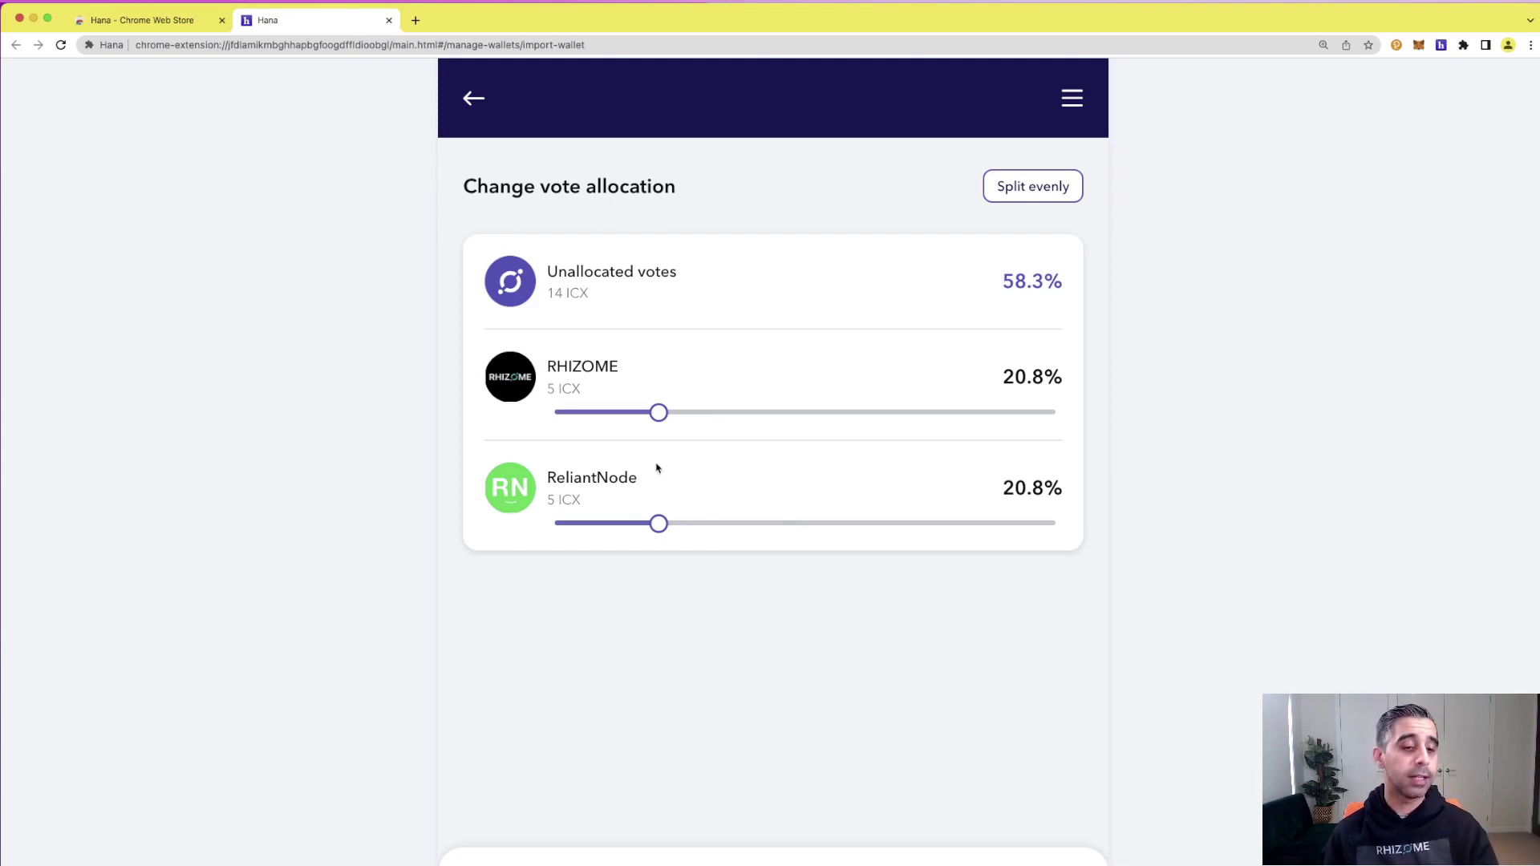
click(773, 858)
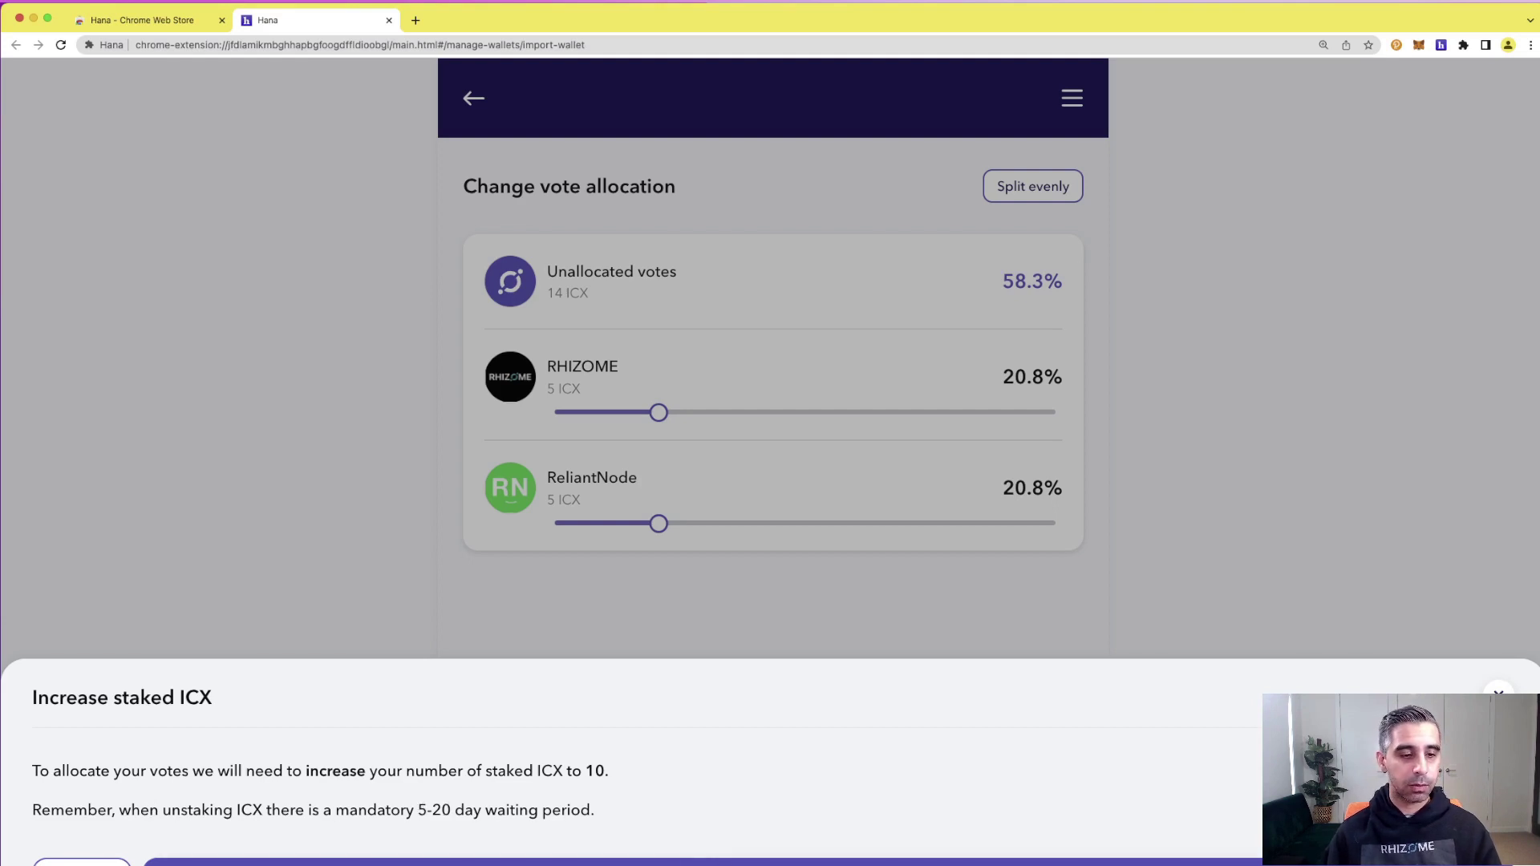
click(626, 862)
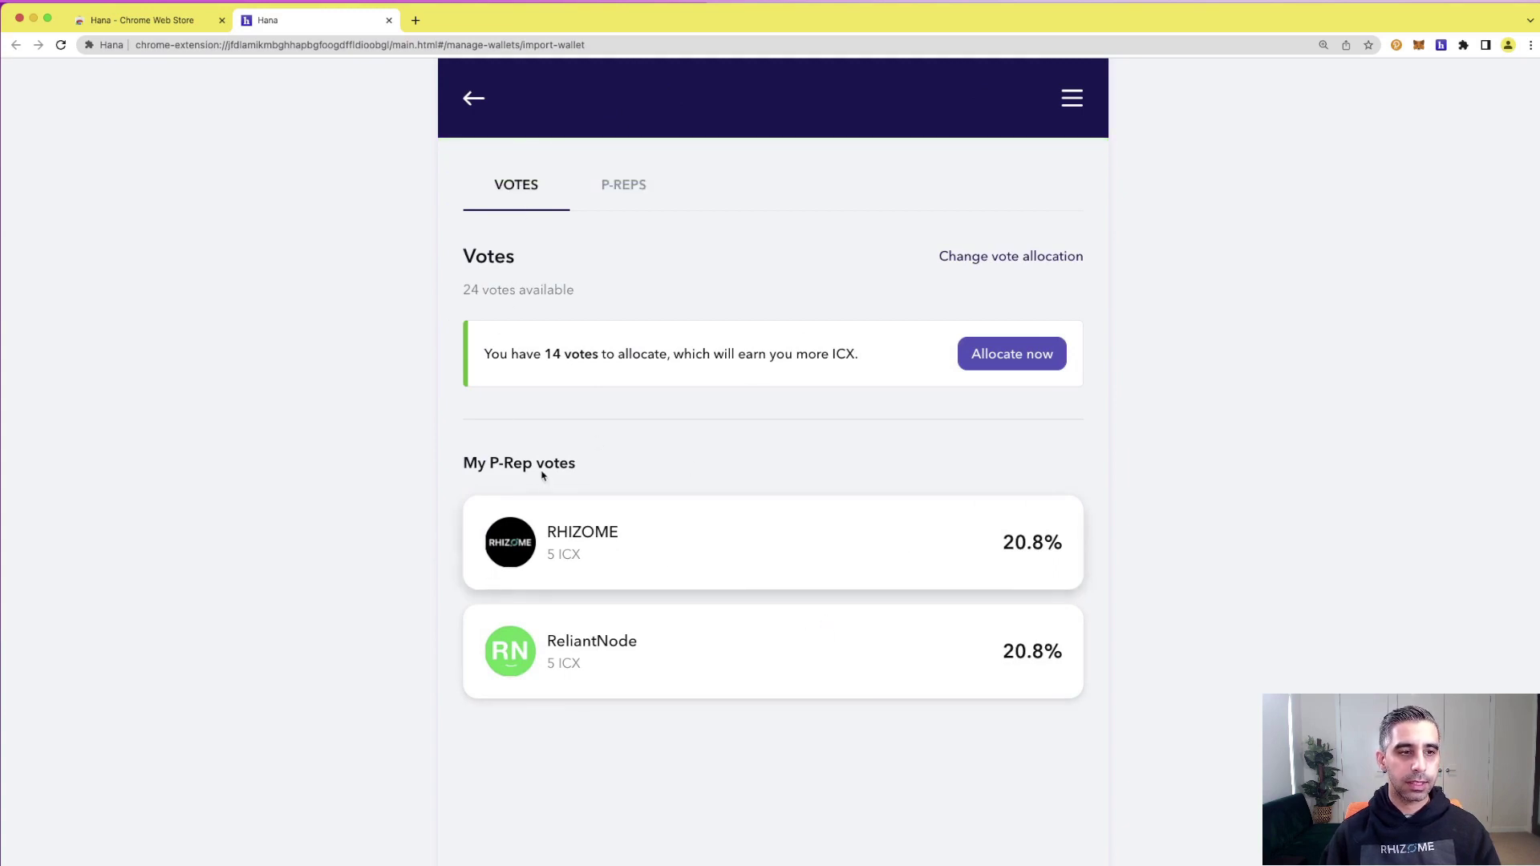
click(471, 102)
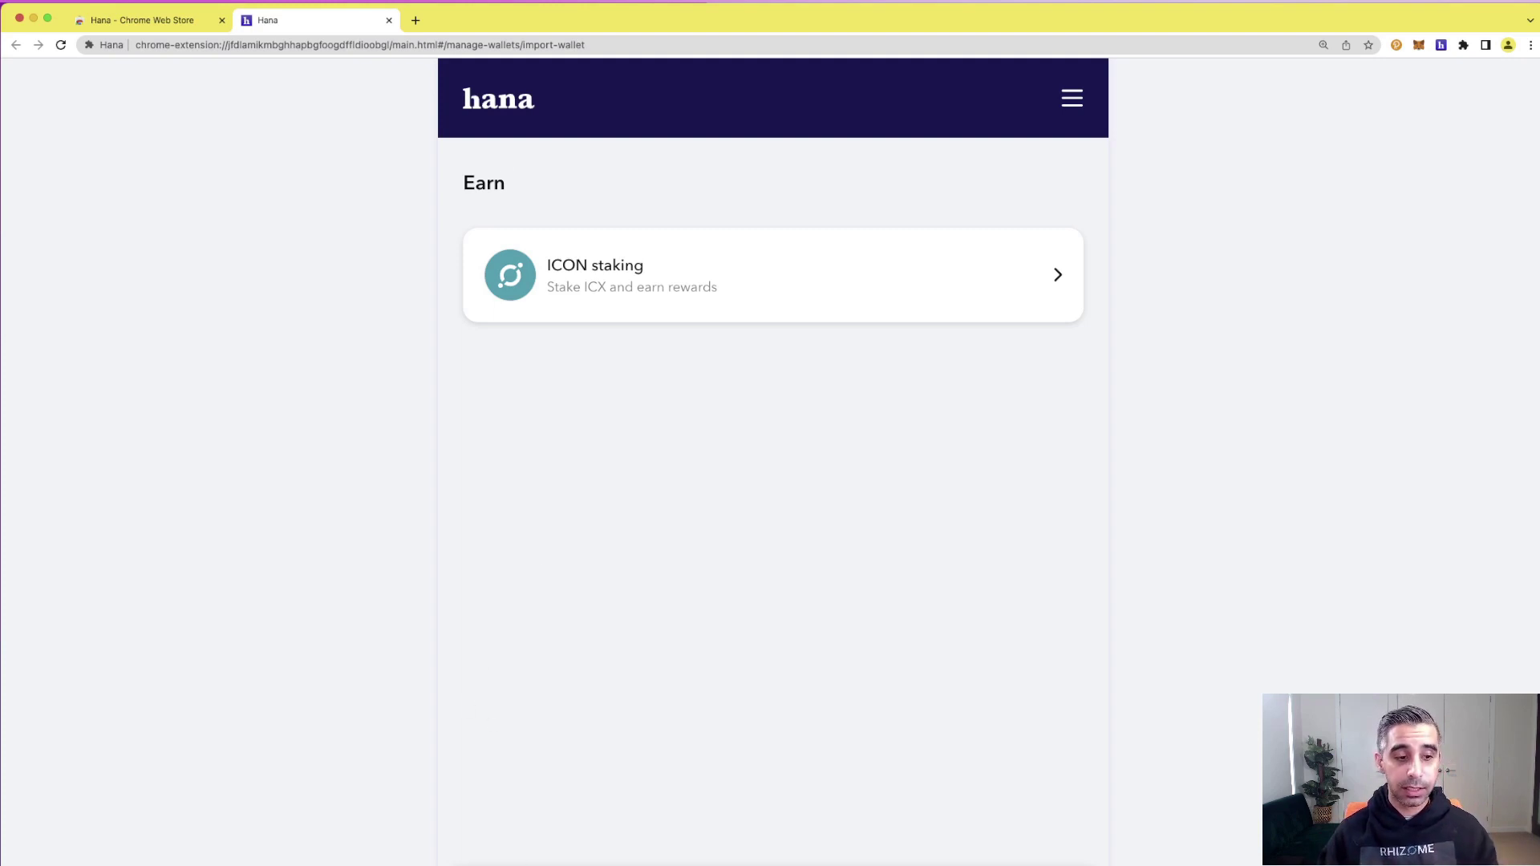
- Show the CryptoSetups wallet home screen with 25 ICX worth $8.80
click(498, 98)
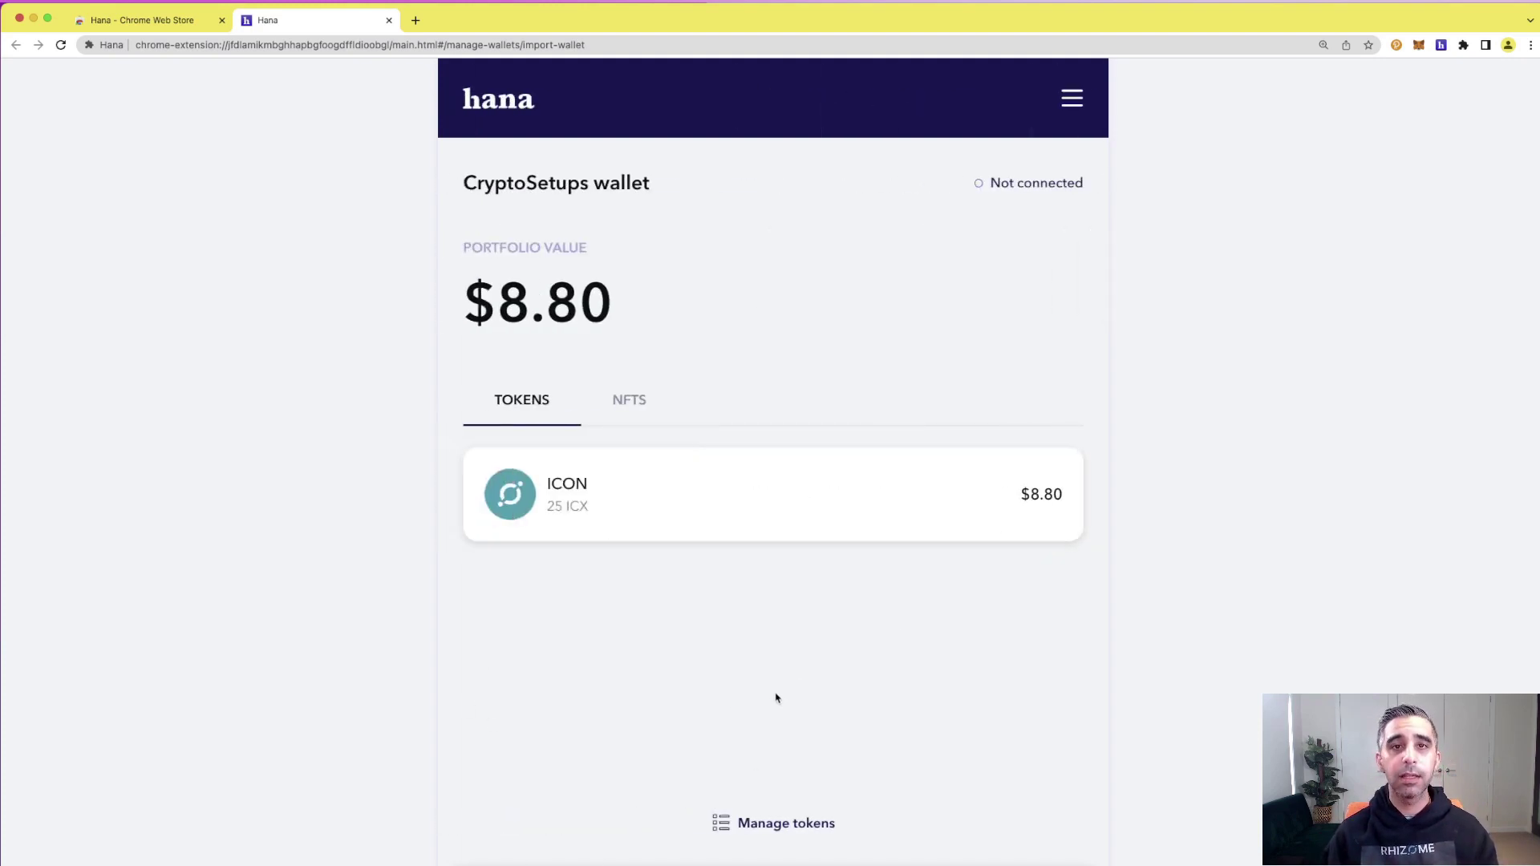